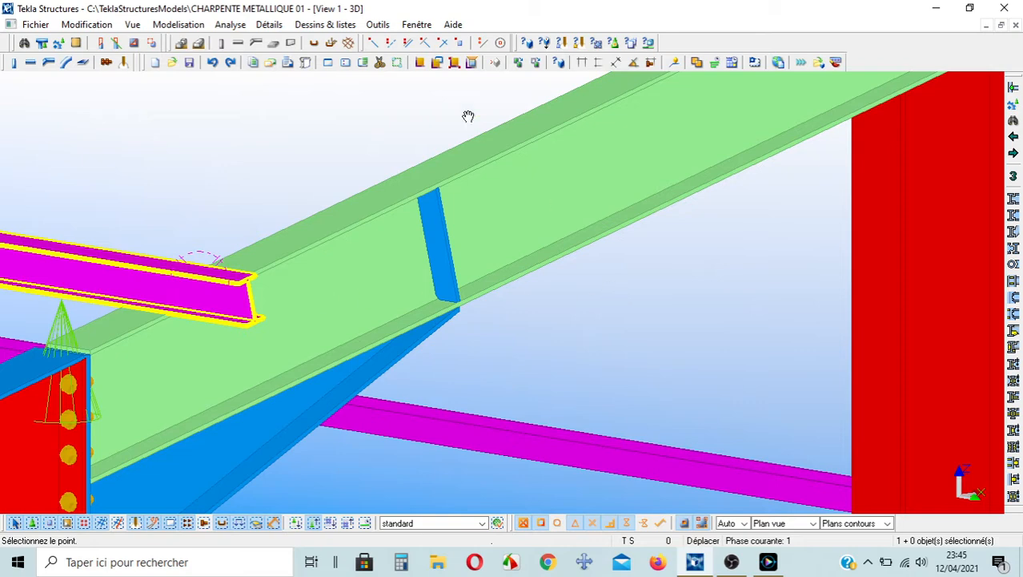
In the PIGNON1 view, end the move command, examine the purlin seated on the rafter and check its beam properties
left_click(418, 25)
left_click(487, 133)
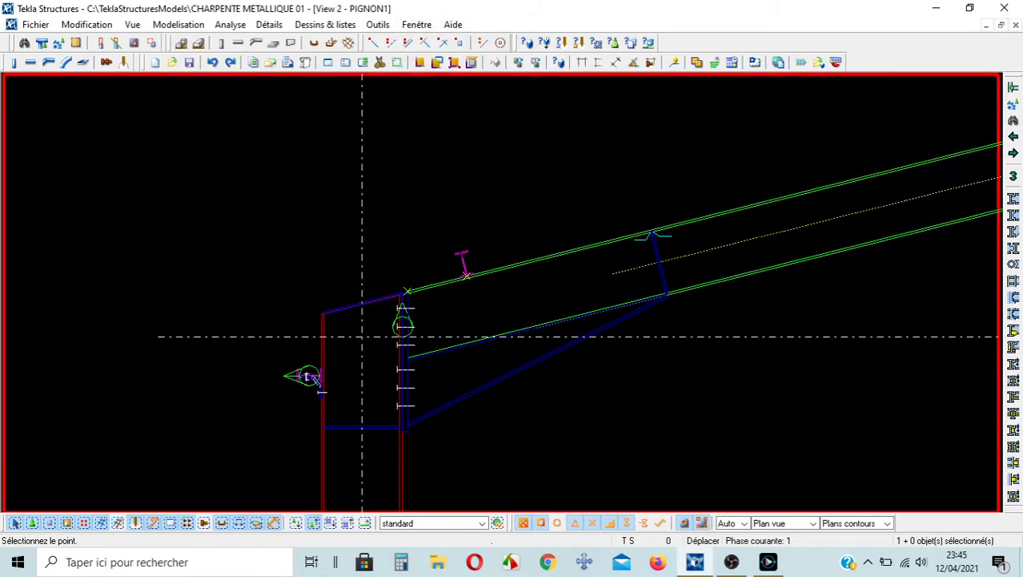
scroll(471, 274, "up", 1)
right_click(477, 192)
left_click(525, 202)
scroll(377, 279, "up", 8)
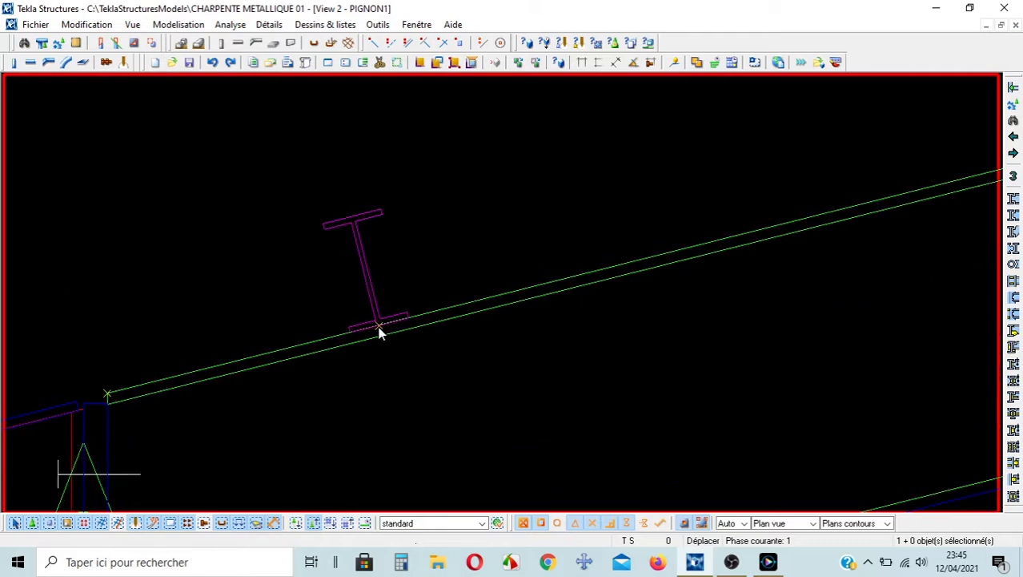
scroll(352, 264, "up", 4)
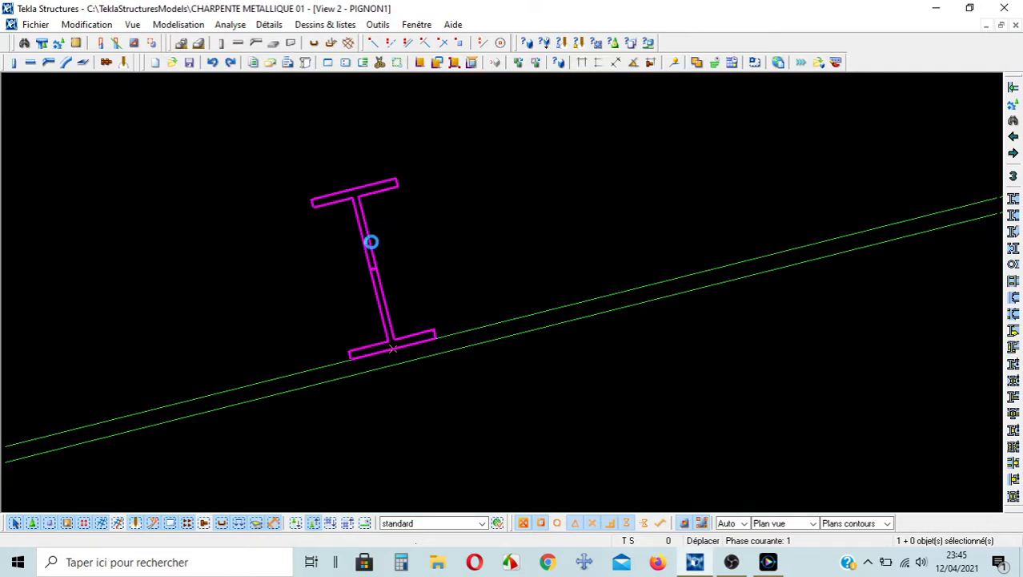
double_click(371, 241)
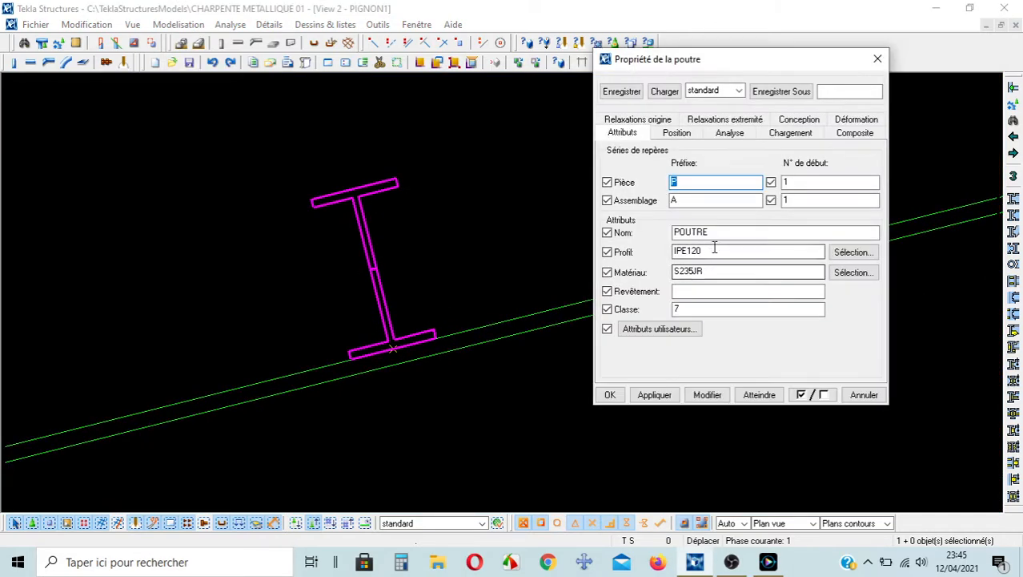
left_click(876, 60)
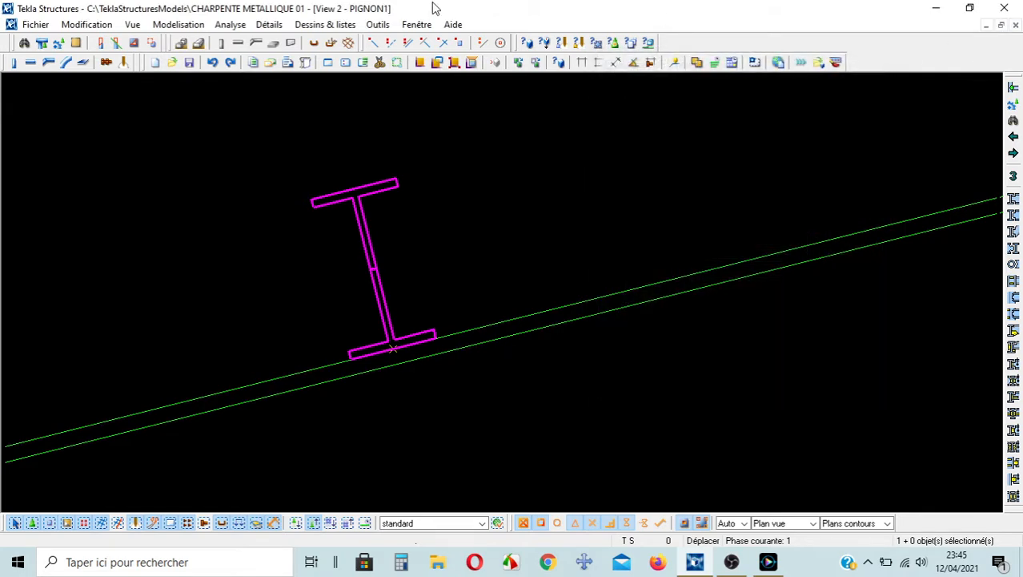
In the (LONG PANA) view, examine where the purlin ends over the frame at axis 10
left_click(418, 25)
left_click(464, 174)
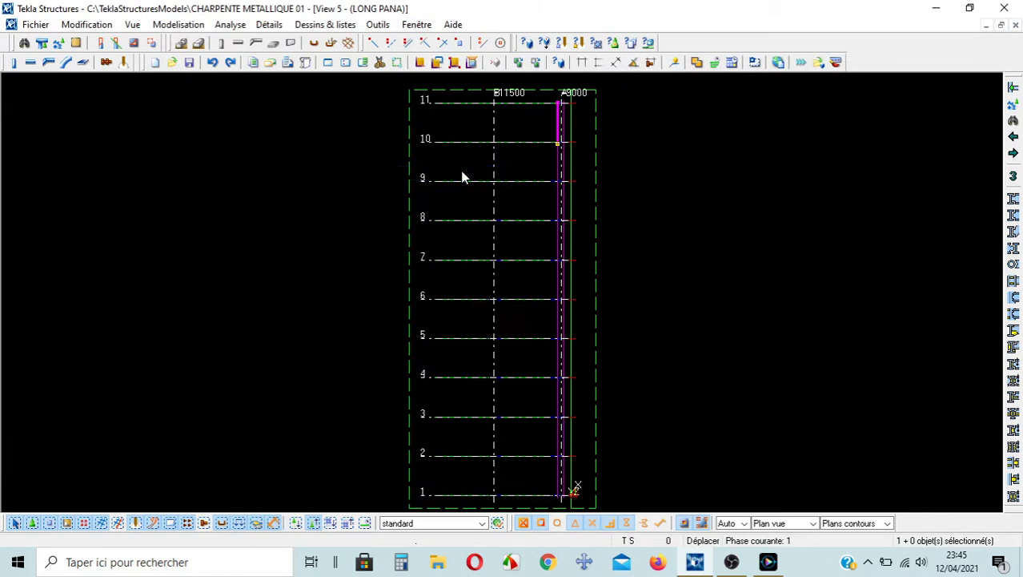
scroll(545, 105, "up", 5)
scroll(563, 172, "up", 8)
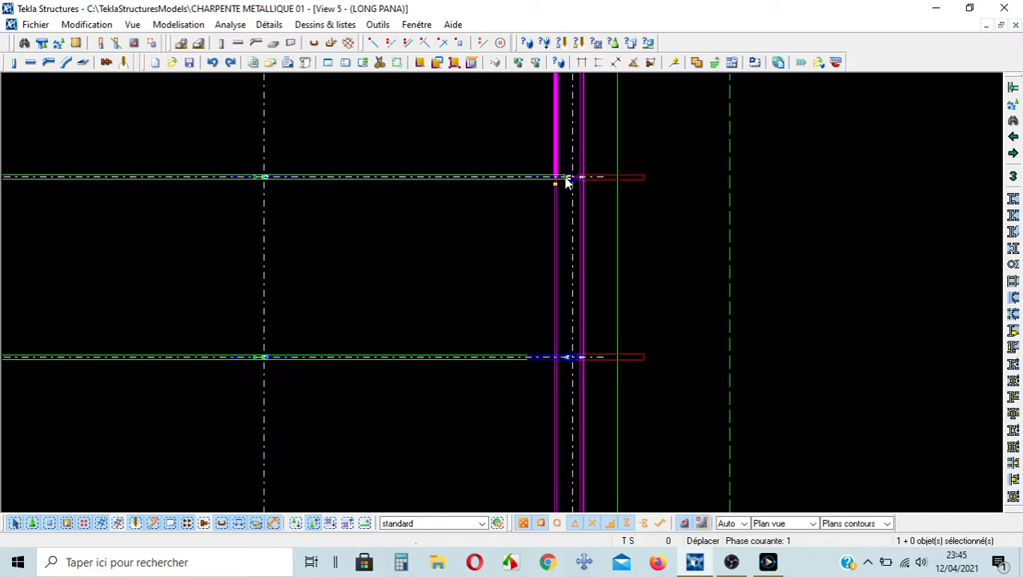
scroll(544, 180, "up", 6)
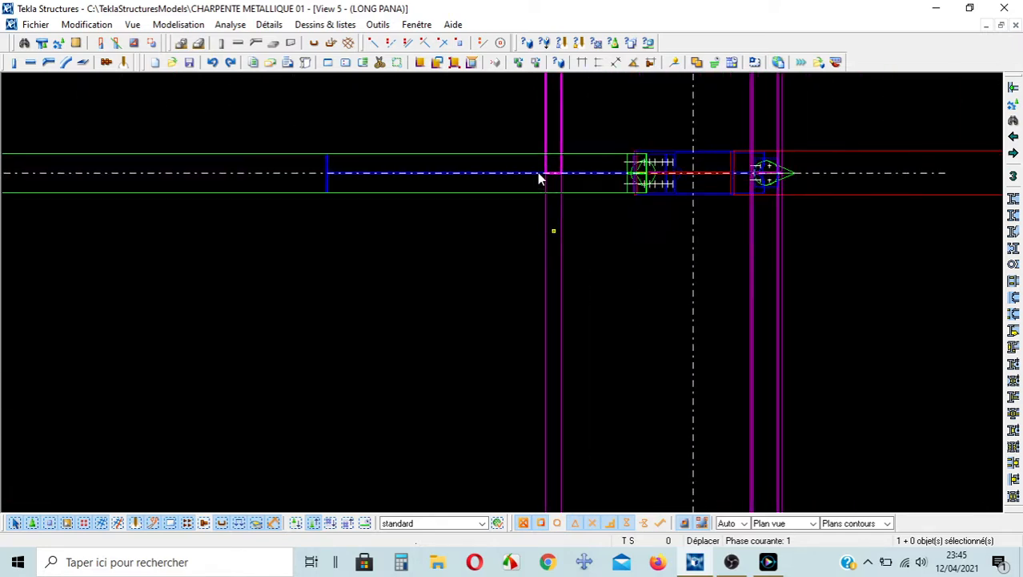
scroll(571, 209, "down", 4)
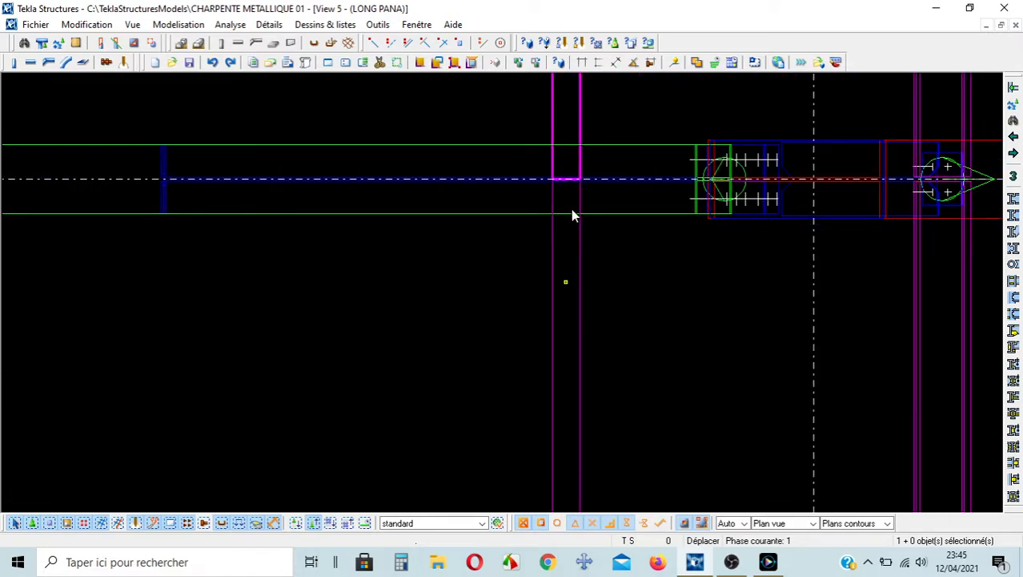
scroll(592, 231, "down", 5)
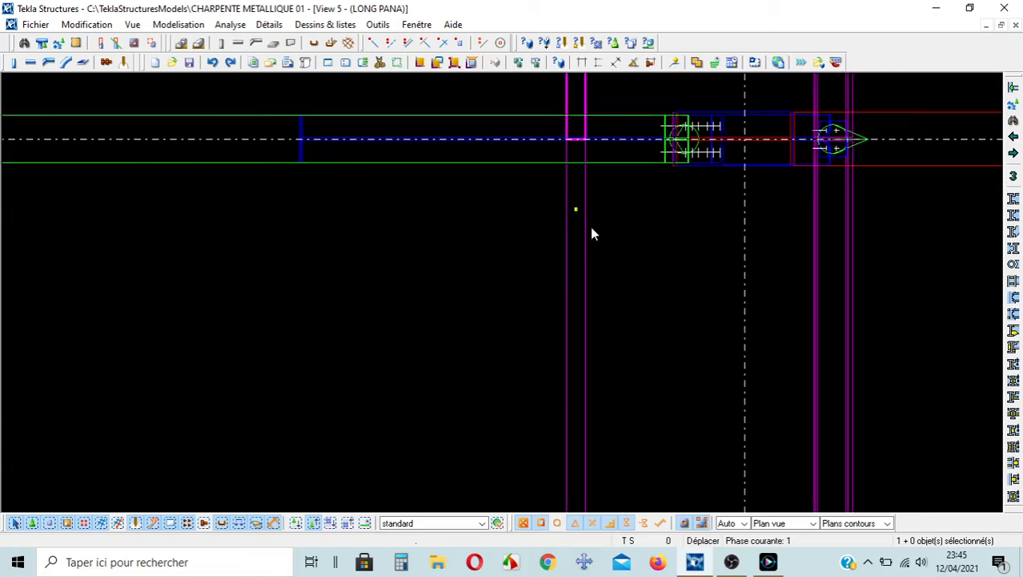
middle_click_drag(601, 350, 588, 315)
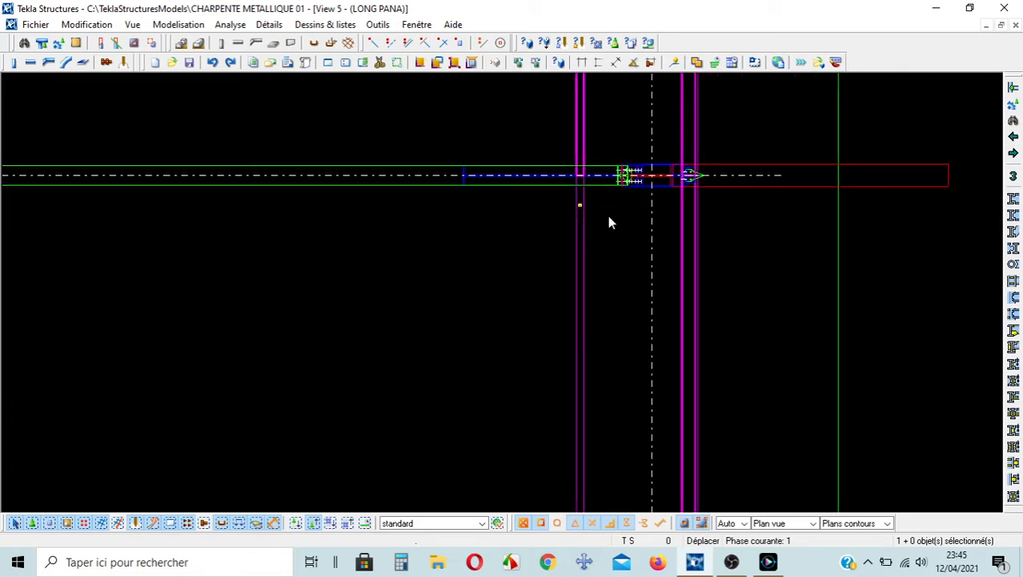
Examine the remaining purlin segments and their ends at each frame down to axis 1
left_click(575, 301)
scroll(583, 257, "down", 5)
middle_click_drag(582, 372, 597, 18)
scroll(596, 42, "down", 1)
middle_click_drag(629, 286, 689, 16)
scroll(640, 305, "down", 1)
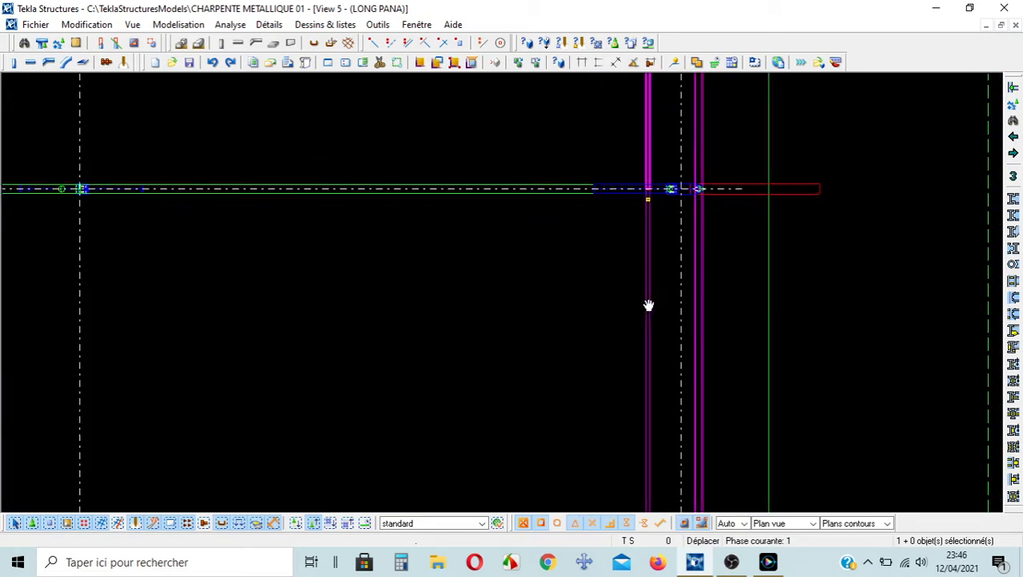
middle_click_drag(648, 304, 672, 358)
scroll(675, 306, "down", 1)
middle_click_drag(696, 474, 705, 213)
middle_click_drag(725, 448, 735, 196)
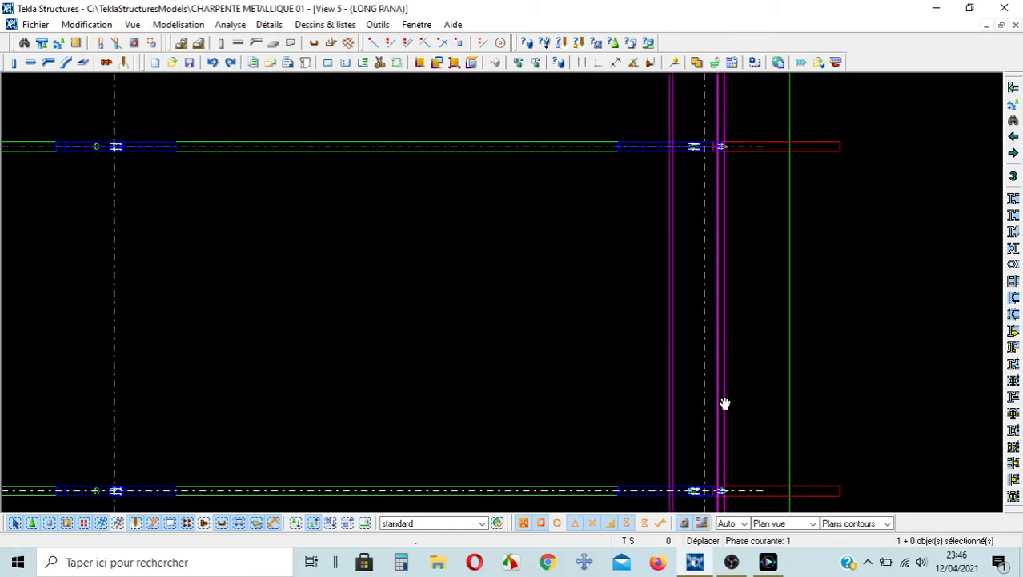
middle_click_drag(726, 404, 746, 176)
middle_click_drag(798, 470, 792, 260)
middle_click_drag(763, 372, 758, 148)
middle_click_drag(773, 333, 776, 119)
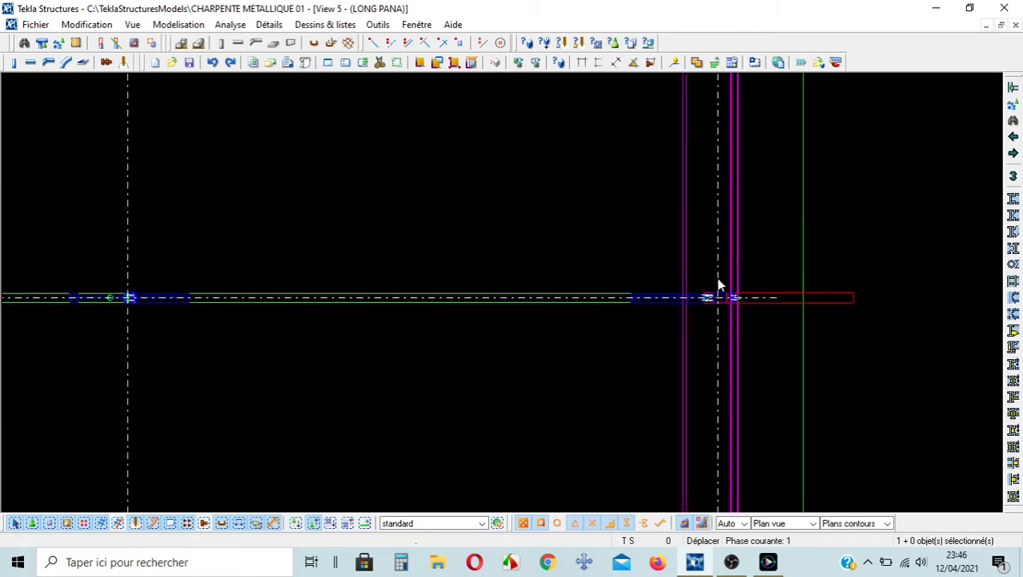
scroll(705, 297, "up", 1)
scroll(681, 376, "down", 3)
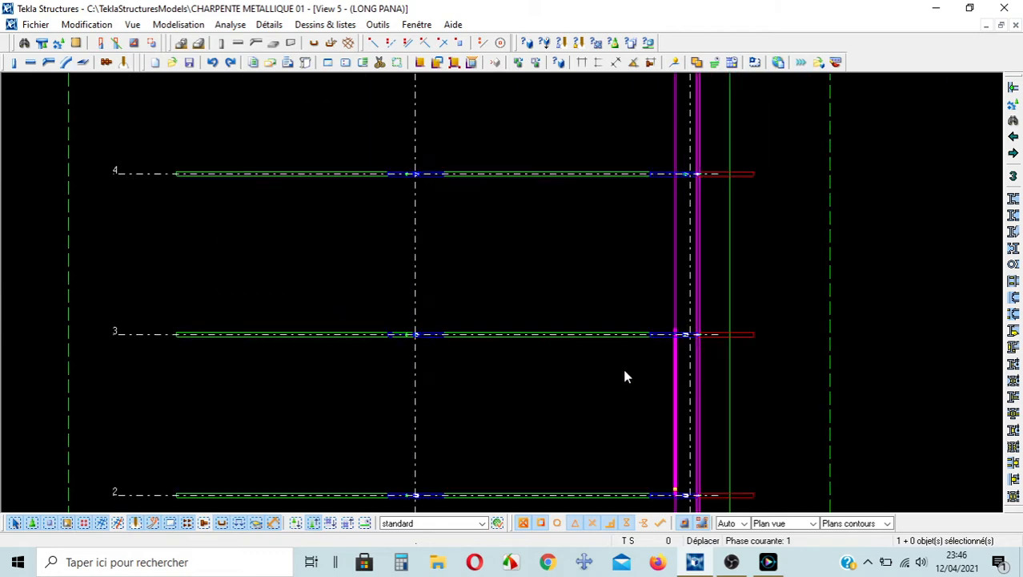
scroll(681, 337, "up", 5)
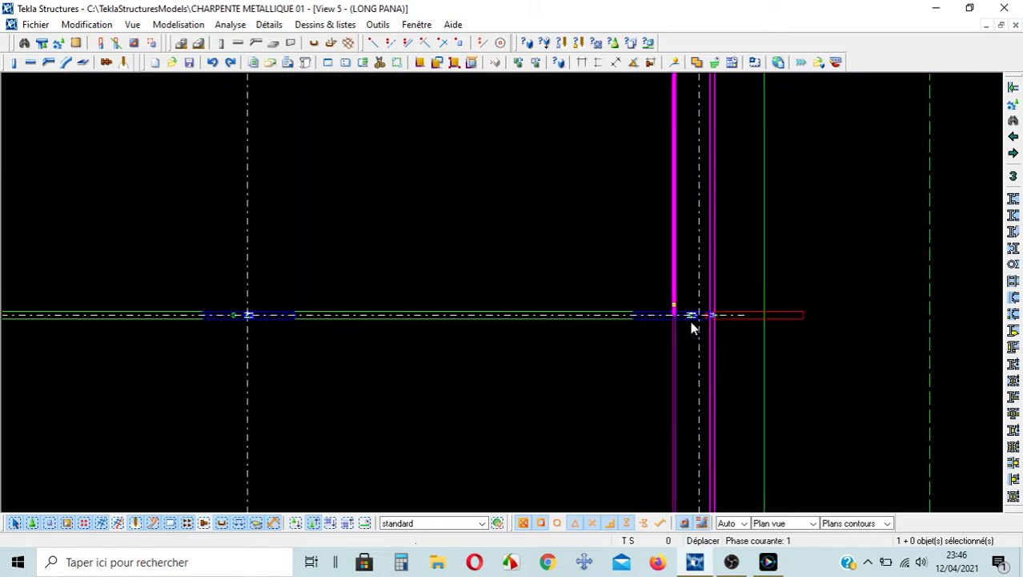
scroll(653, 283, "up", 4)
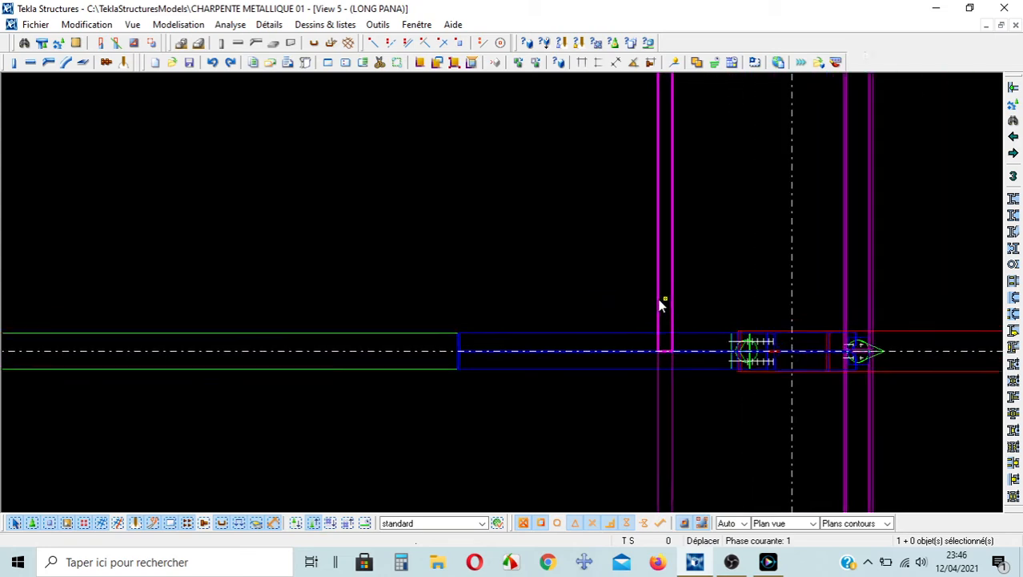
scroll(638, 304, "down", 5)
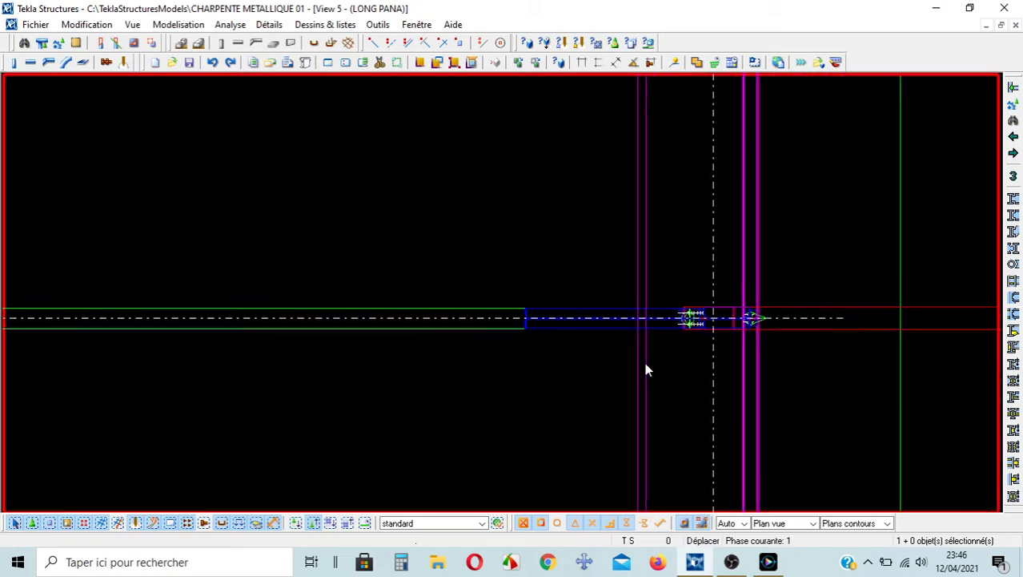
scroll(652, 449, "down", 4)
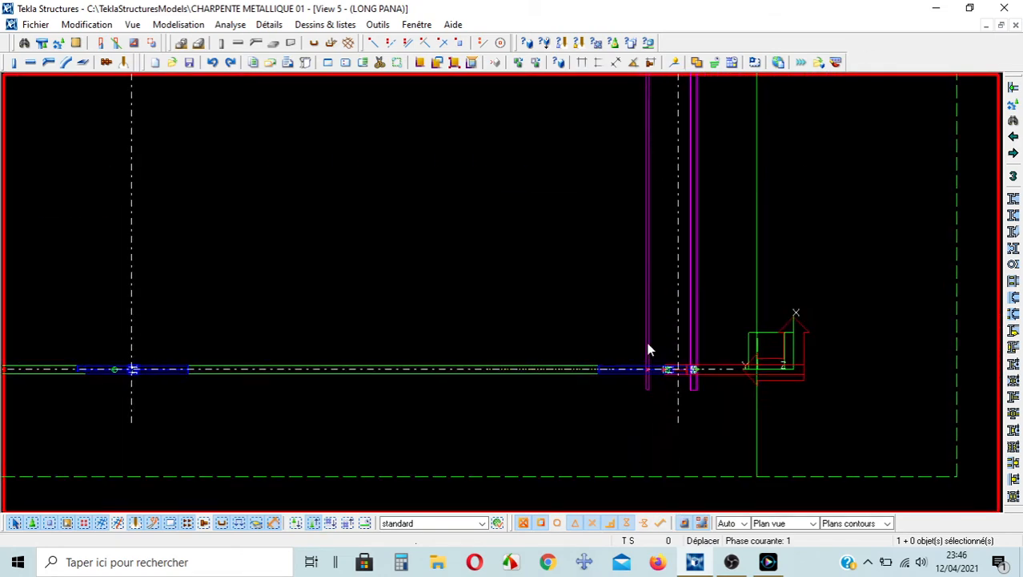
scroll(652, 376, "up", 3)
Return to the 3D view and activate the Pannes - échantignoles (93) component from the PANNE results in the component catalogue
left_click(417, 25)
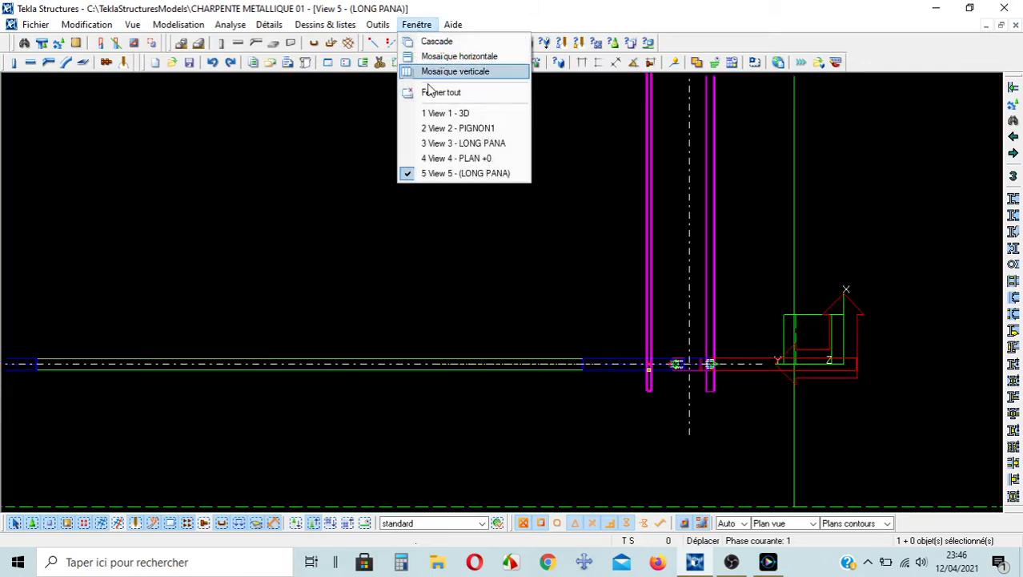
left_click(454, 115)
scroll(503, 294, "down", 3)
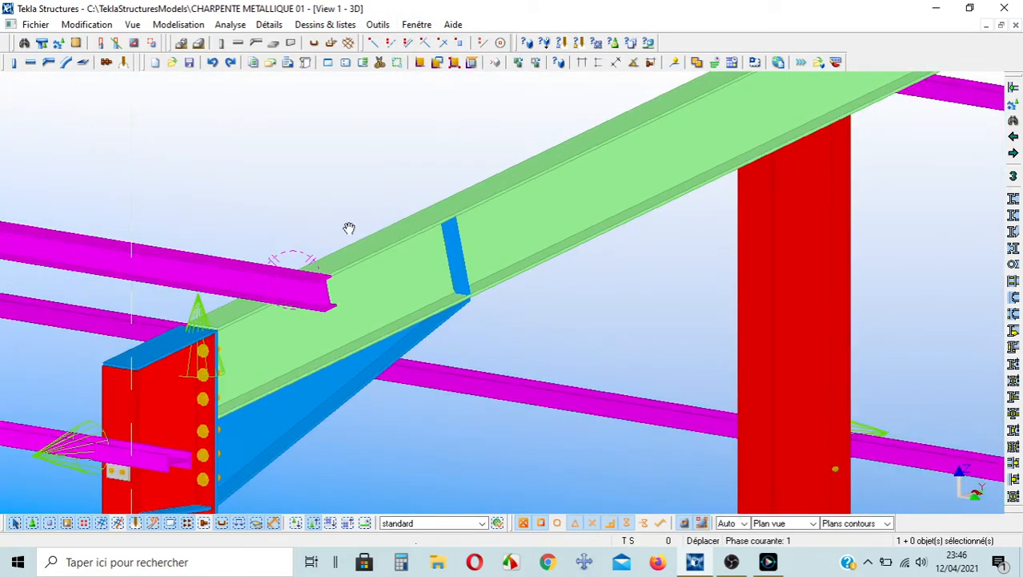
scroll(532, 232, "up", 3)
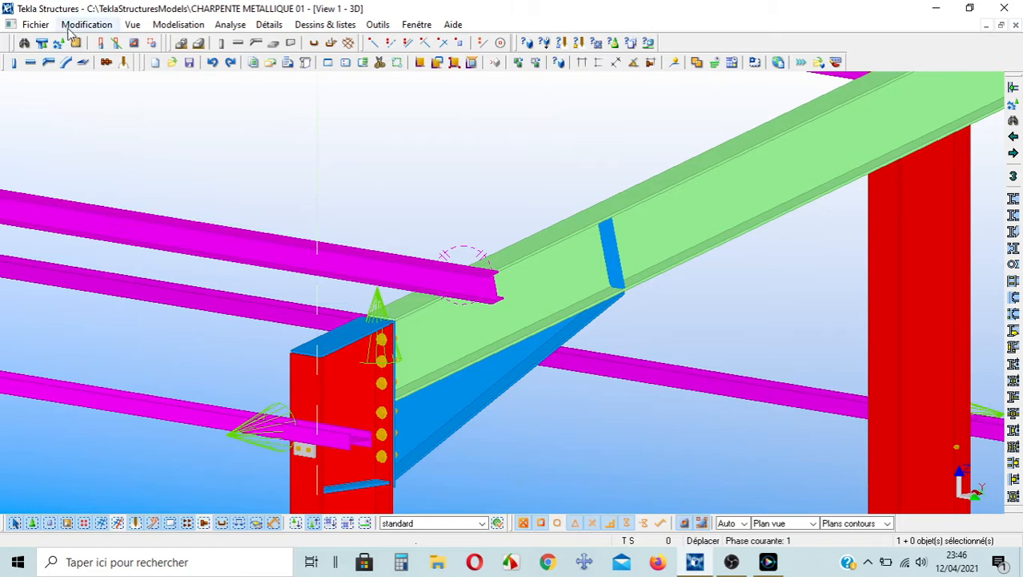
left_click(25, 44)
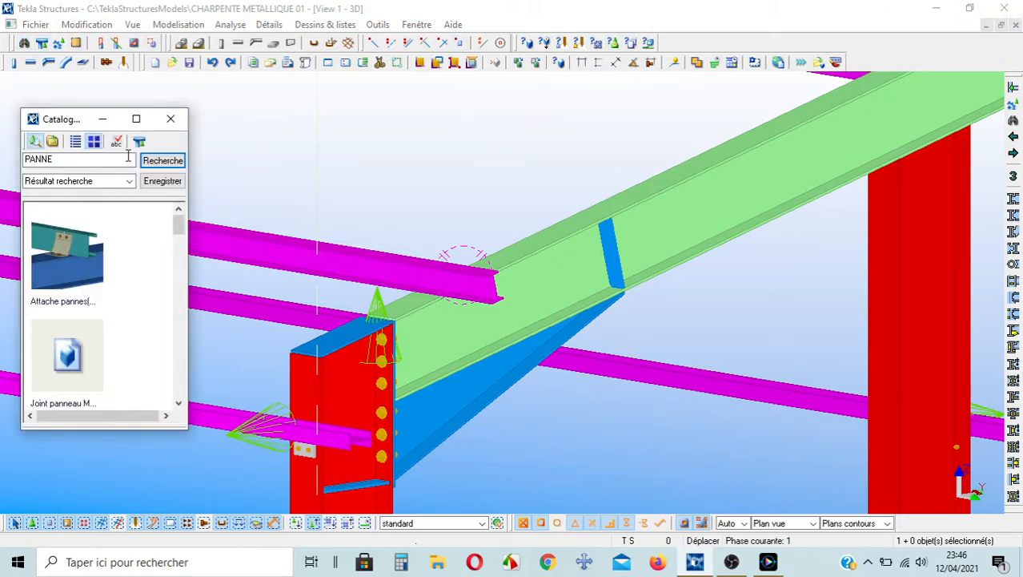
left_click(139, 120)
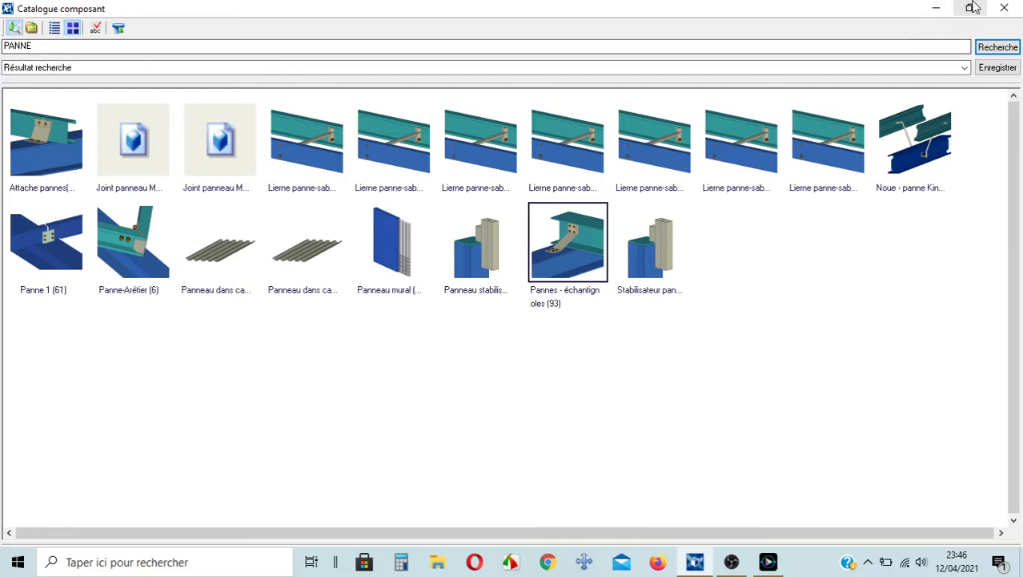
left_click(937, 8)
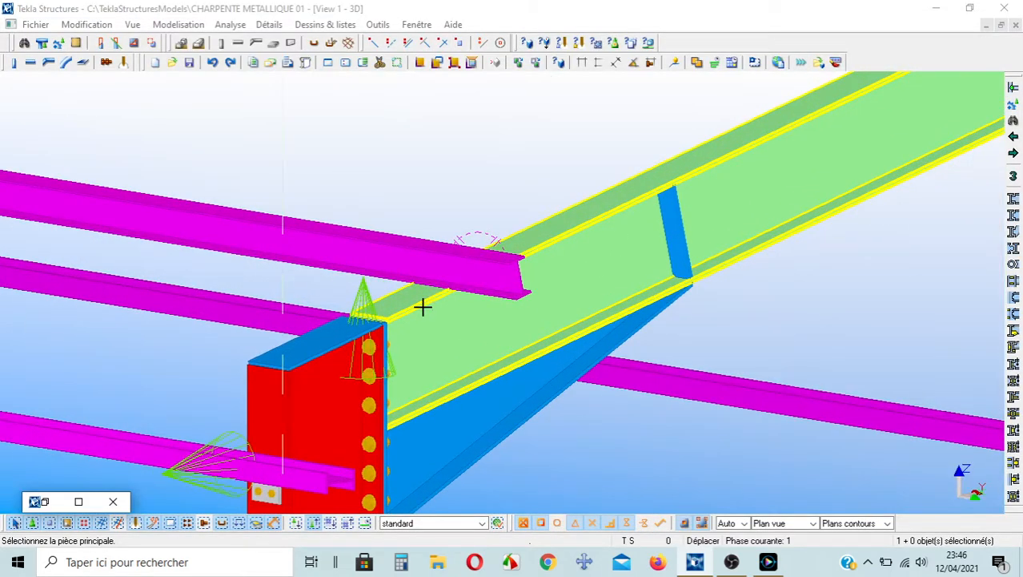
Connect the purlin's end to the rafter with the component, using the rafter as main part and the purlin as secondary part
left_click(423, 306)
left_click(427, 265)
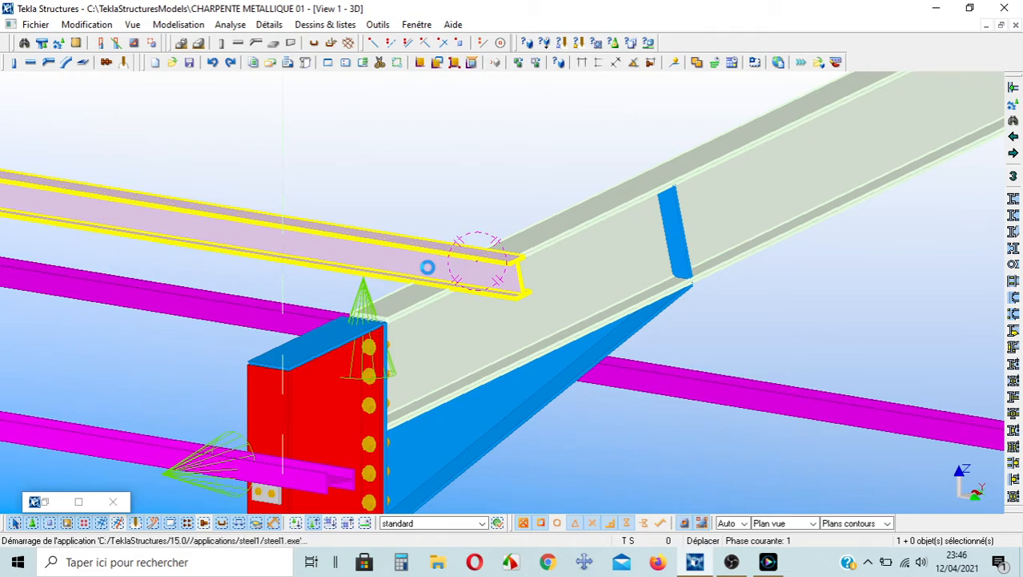
right_click(482, 161)
left_click(486, 168)
scroll(487, 214, "up", 5)
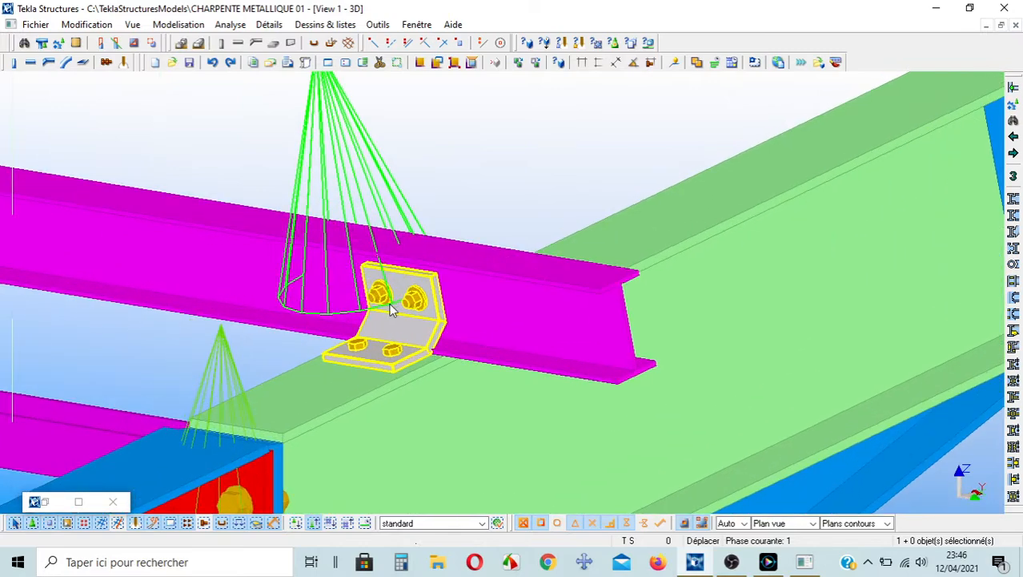
Open the Echantignoles (93) settings from the lower rail's connection on the column and apply the 70.00 and 80.00 distances to it
middle_click_drag(392, 311, 510, 34, "ctrl")
middle_click_drag(430, 259, 355, 296, "ctrl")
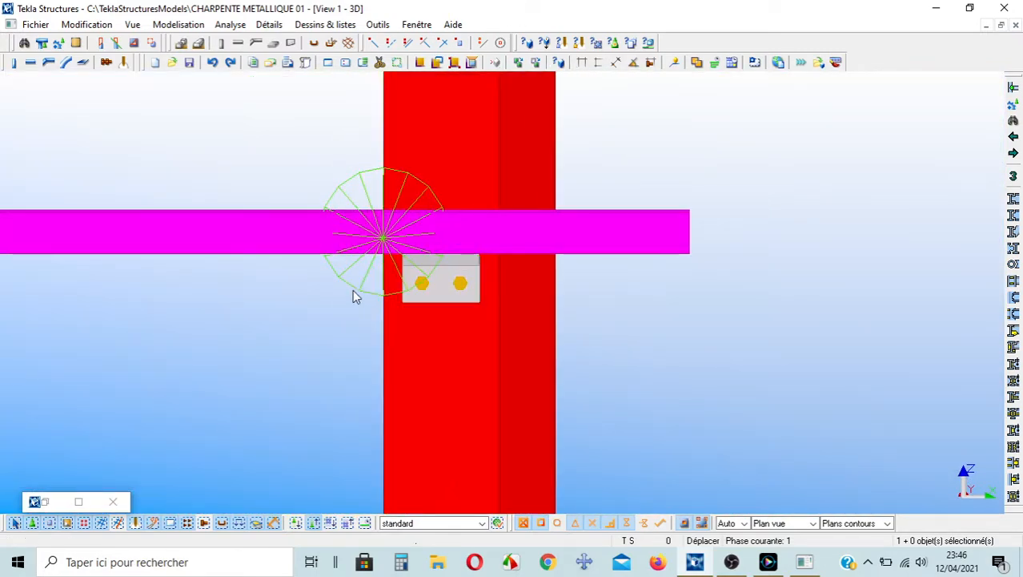
double_click(354, 290)
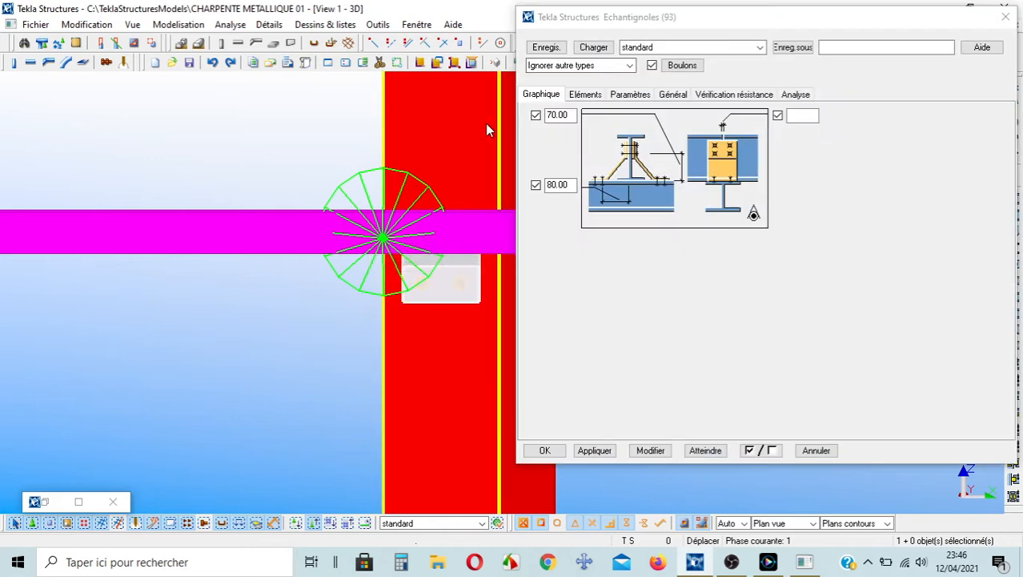
middle_click_drag(409, 313, 399, 392)
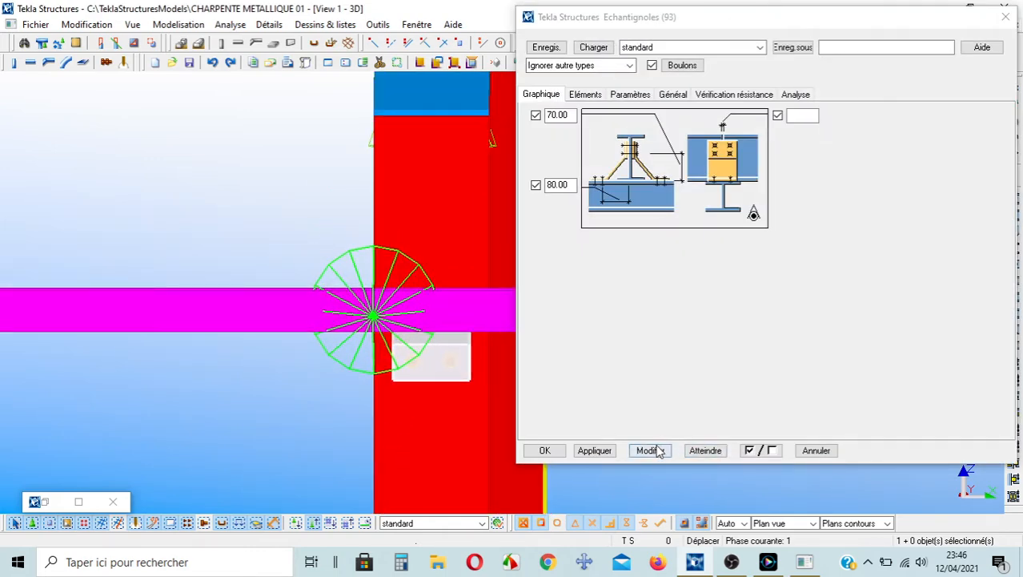
left_click(657, 451)
Apply the 70.00 and 80.00 bracket distances to the new purlin-to-rafter connection and accept the Echantignoles (93) settings
middle_click_drag(368, 297, 427, 538)
scroll(410, 277, "up", 1)
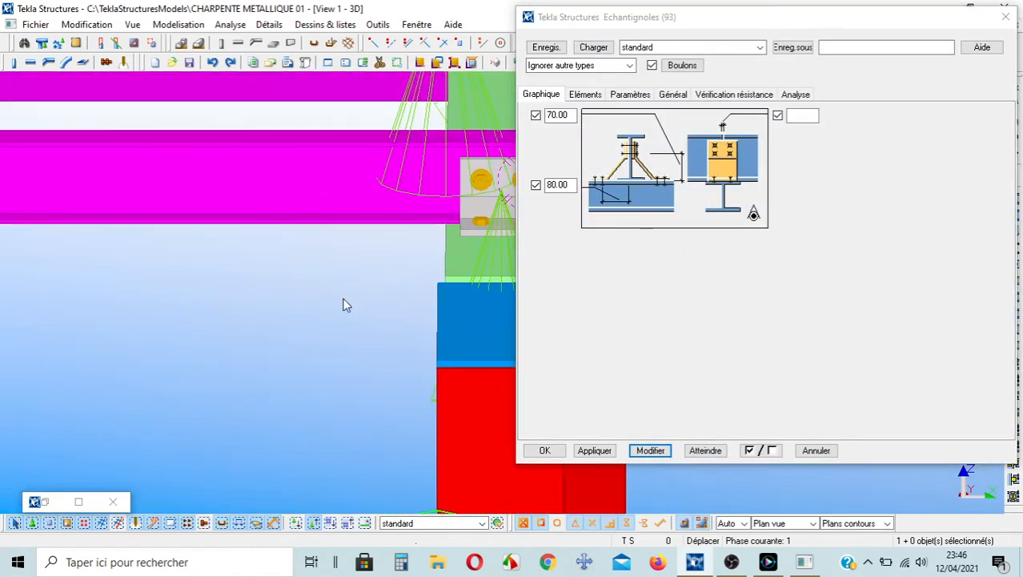
scroll(334, 176, "down", 2)
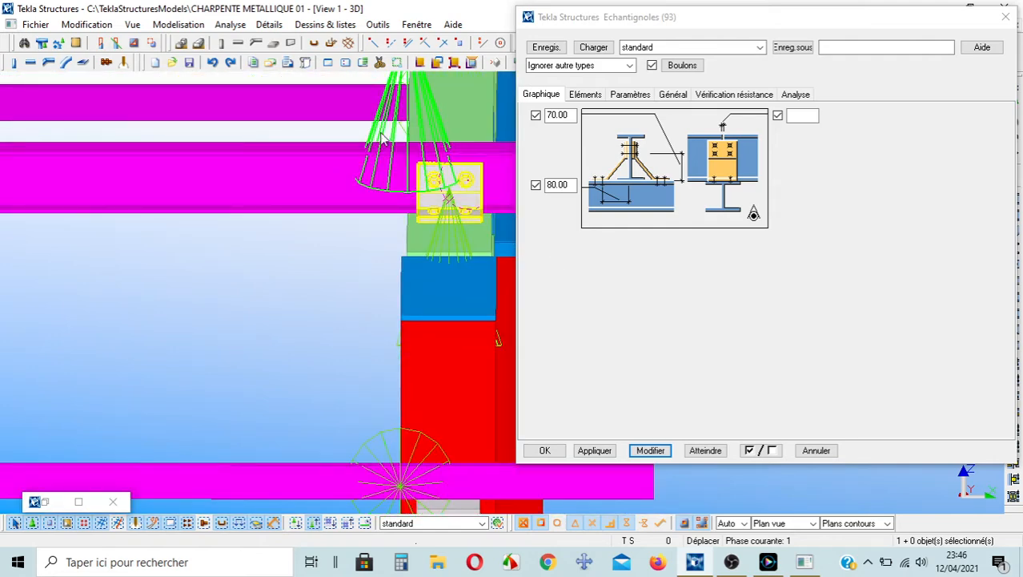
left_click(650, 451)
left_click(592, 451)
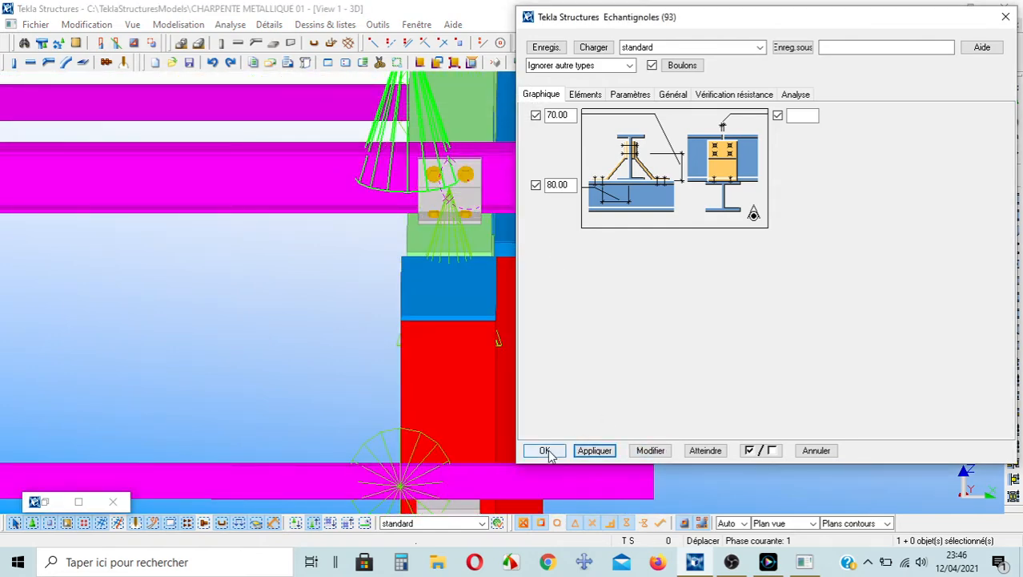
left_click(545, 451)
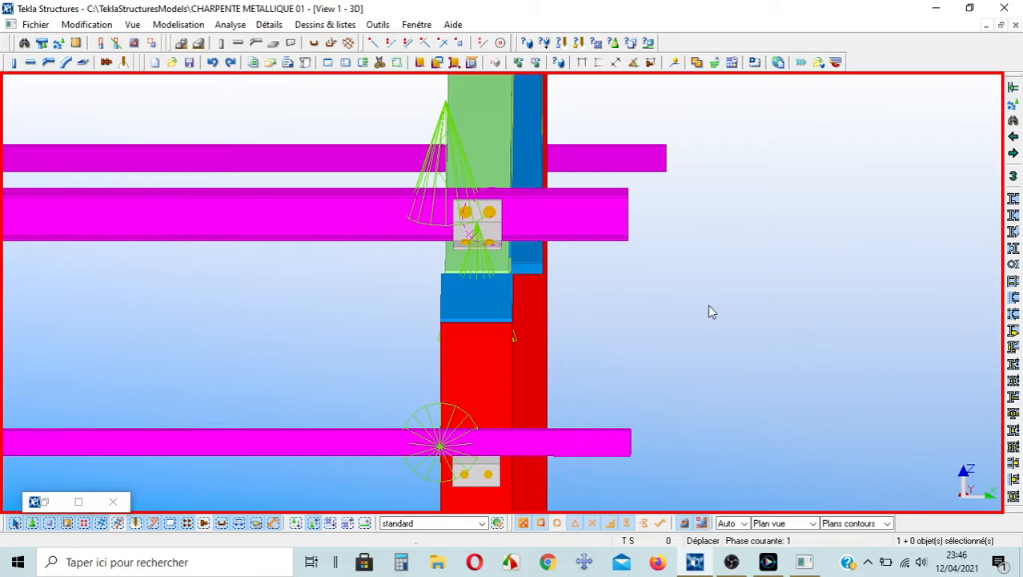
scroll(709, 304, "down", 4)
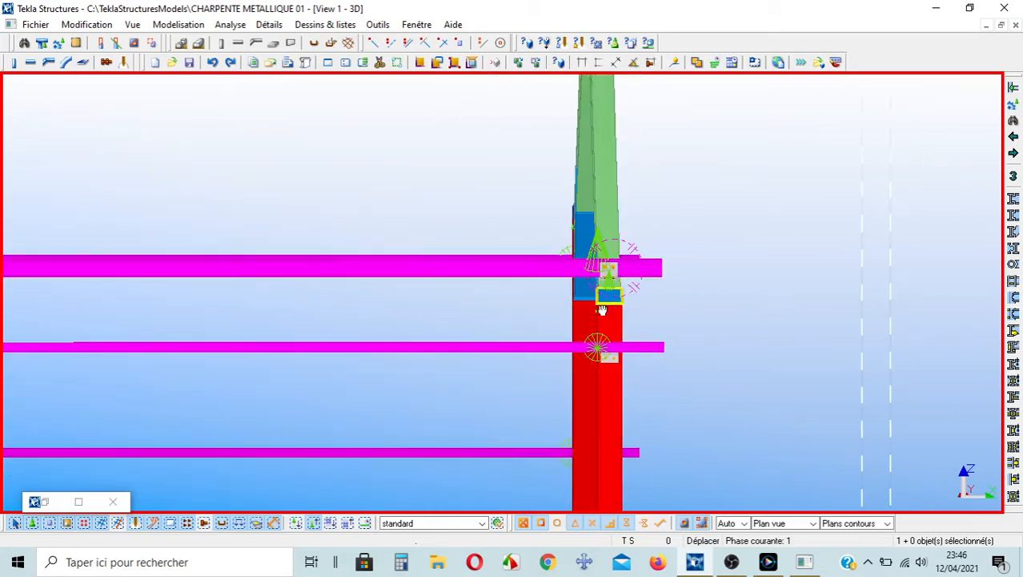
Activate the Attache pannes(11) component from the PANNE results in the component catalogue and return to the 3D view
middle_click_drag(602, 310, 441, 359, "ctrl")
middle_click_drag(521, 360, 548, 391)
scroll(548, 391, "down", 2)
scroll(147, 128, "up", 2)
scroll(225, 160, "up", 2)
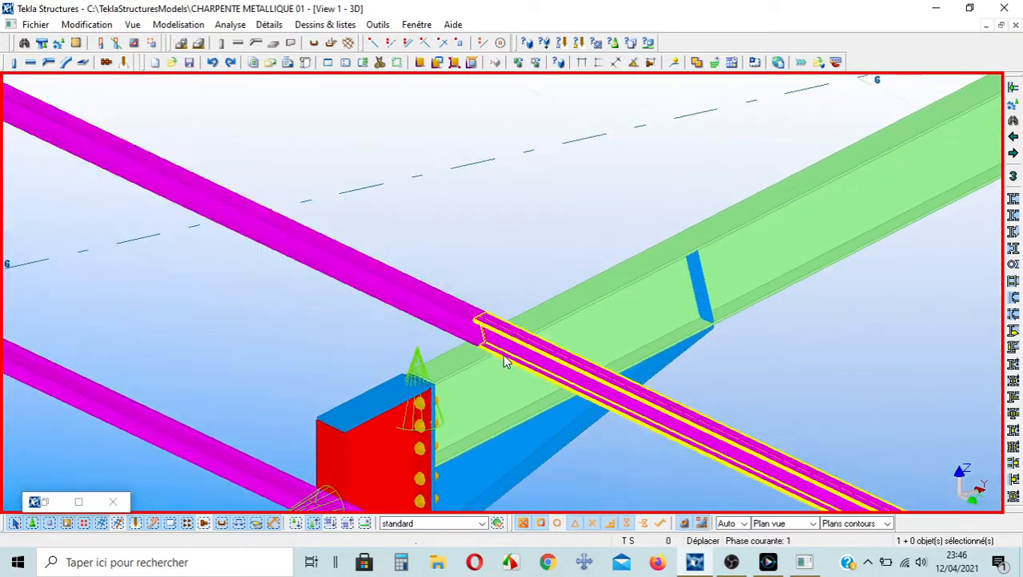
scroll(504, 362, "up", 2)
middle_click_drag(501, 373, 491, 354)
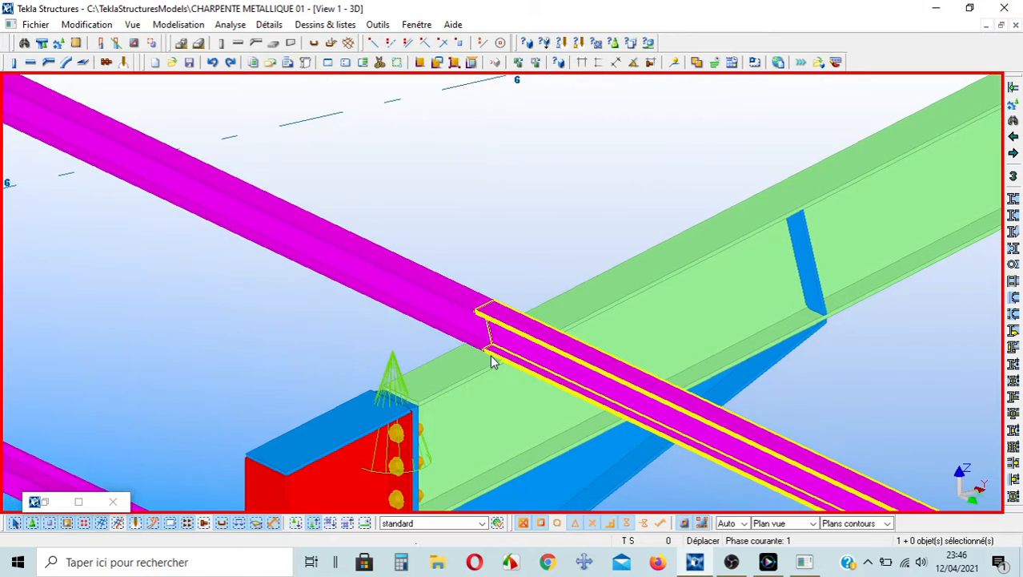
double_click(44, 502)
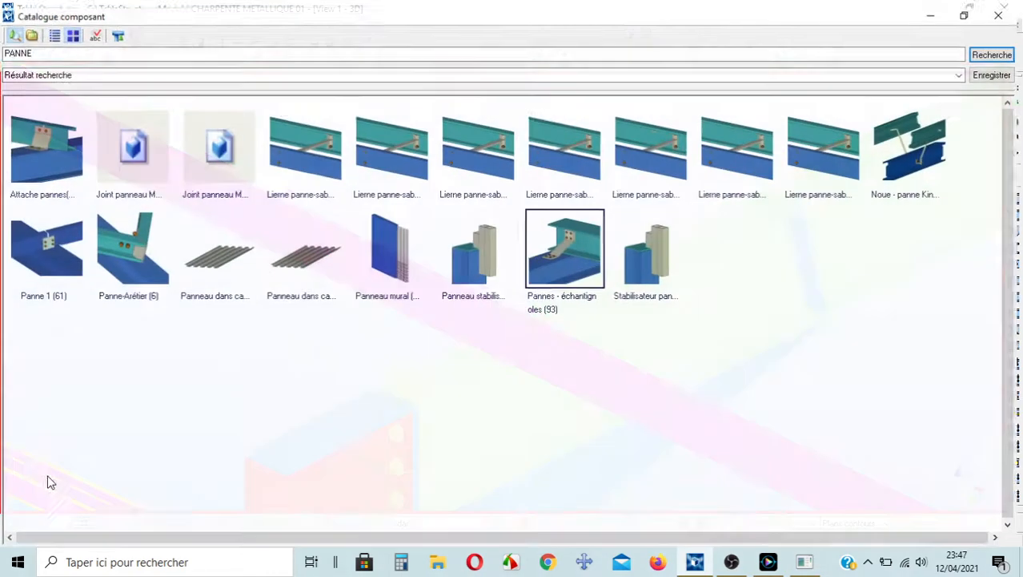
left_click(54, 147)
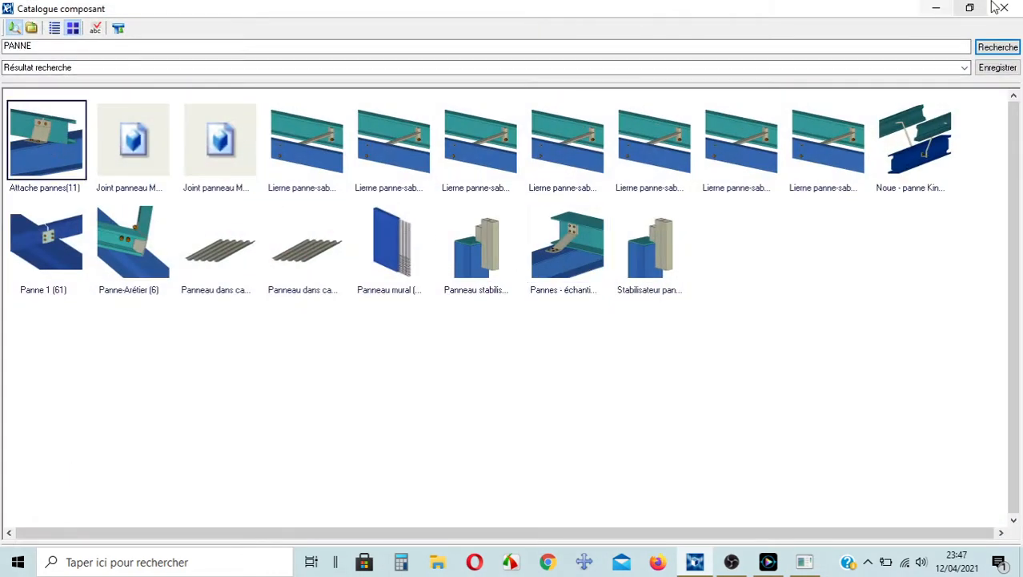
left_click(936, 8)
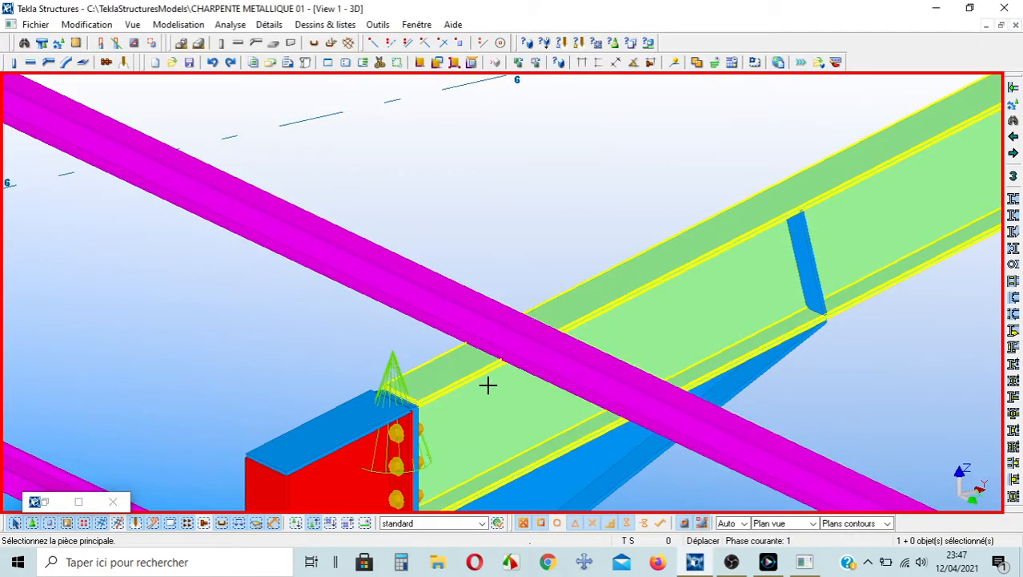
Connect the two purlins meeting over the rafter with Attache pannes(11), using the rafter as main part and both purlins as secondary parts
left_click(513, 335)
left_click(456, 301)
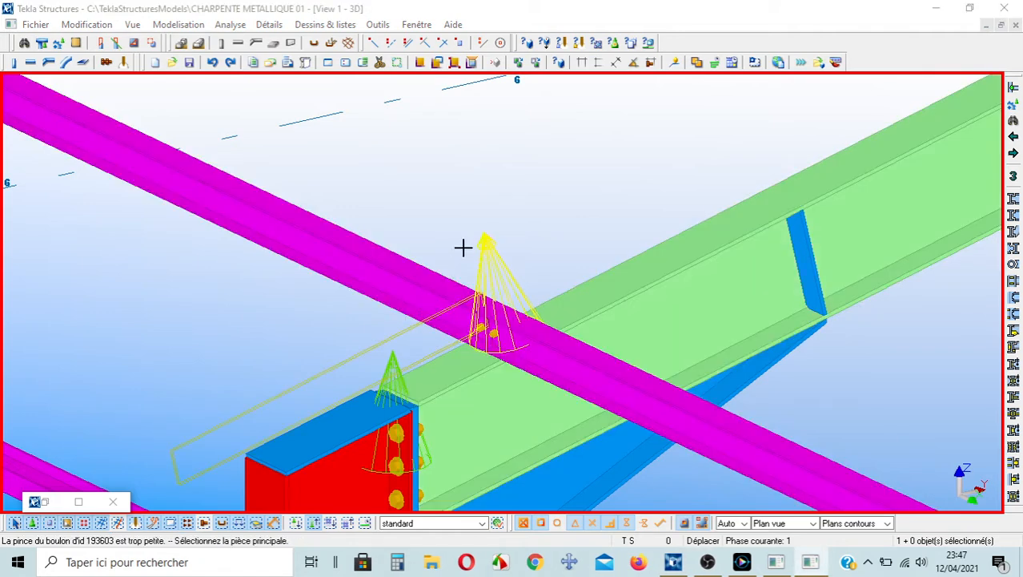
right_click(534, 194)
scroll(542, 249, "down", 3)
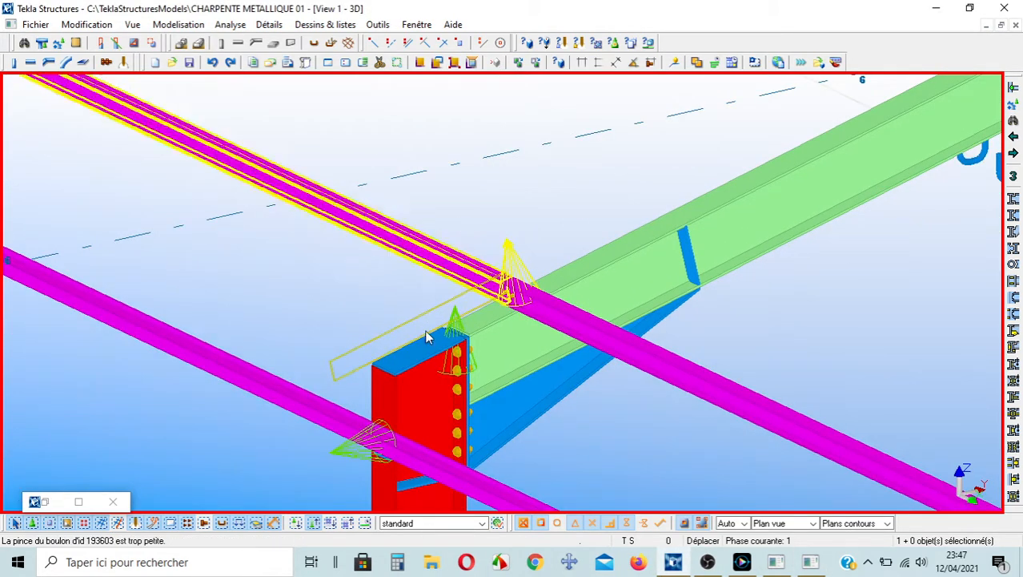
Open the Echantignoles (11) settings from the column's rail connection and apply the 75.00, 80.00 and 10.00 distances to the new rafter connection
double_click(351, 460)
middle_click_drag(744, 277, 1011, 264)
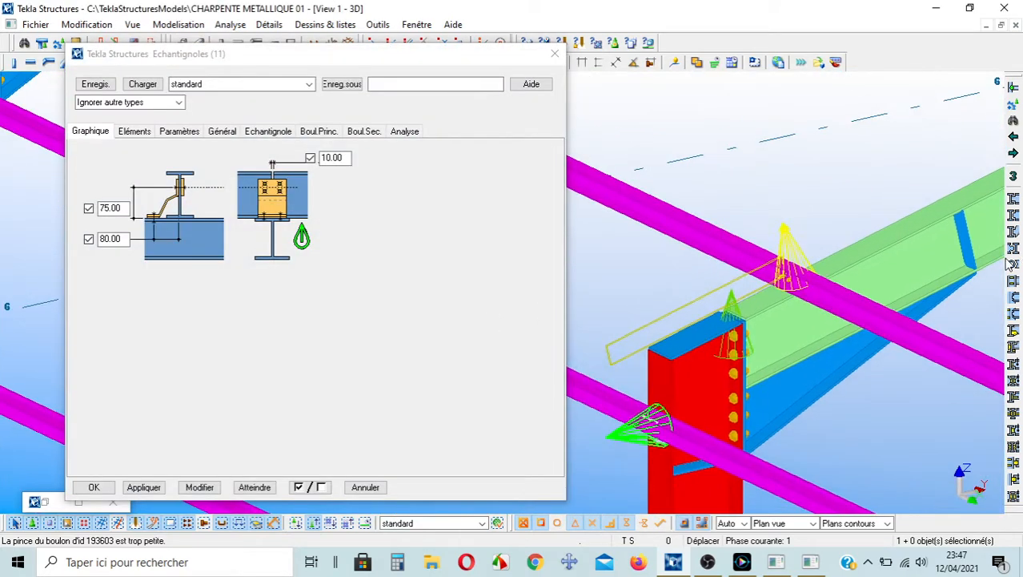
left_click(207, 482)
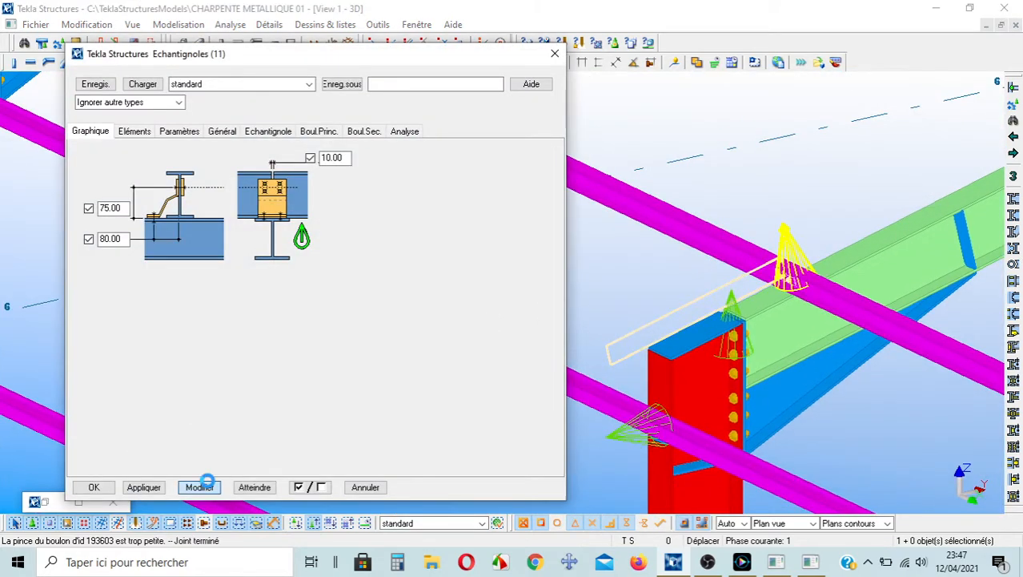
left_click(94, 487)
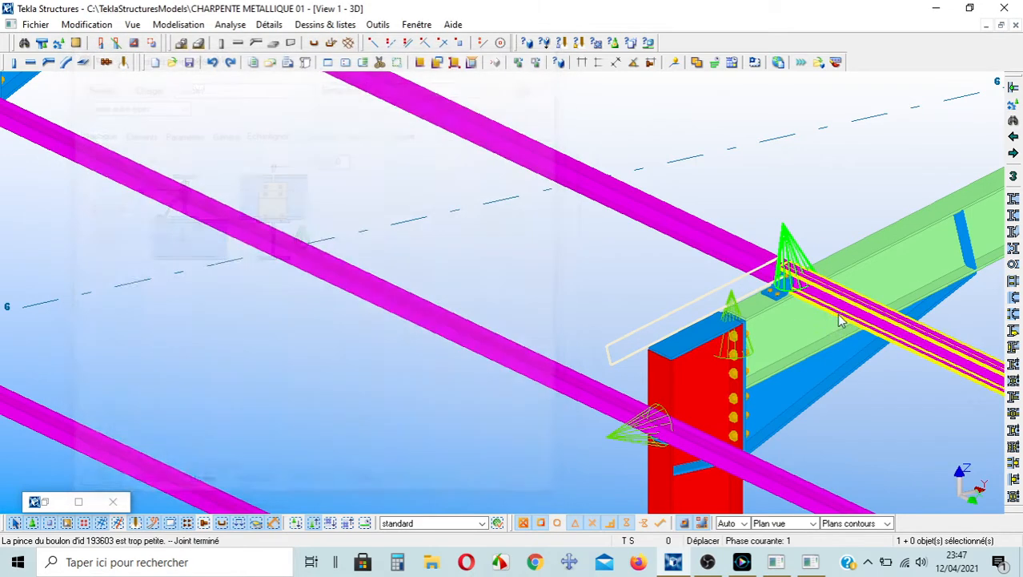
Reactivate the Attache pannes(11) component from the component catalogue for the next portal frame
scroll(530, 372, "up", 5)
key("v")
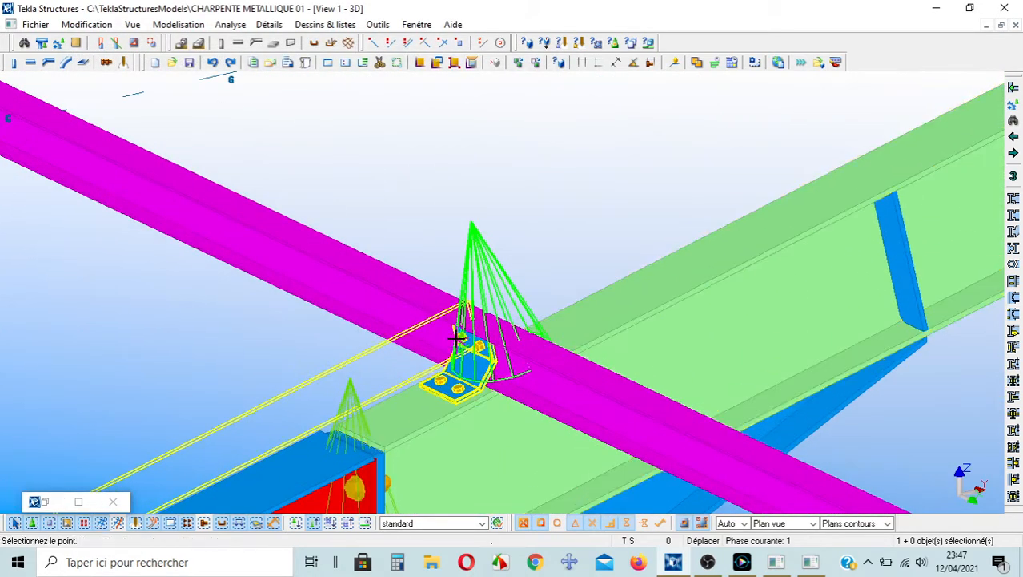
mouse_move(498, 375)
middle_mouse_down("ctrl")
mouse_move(659, 308)
mouse_move(623, 418)
mouse_move(489, 399)
mouse_move(491, 381)
middle_mouse_up("ctrl")
scroll(492, 381, "down", 2)
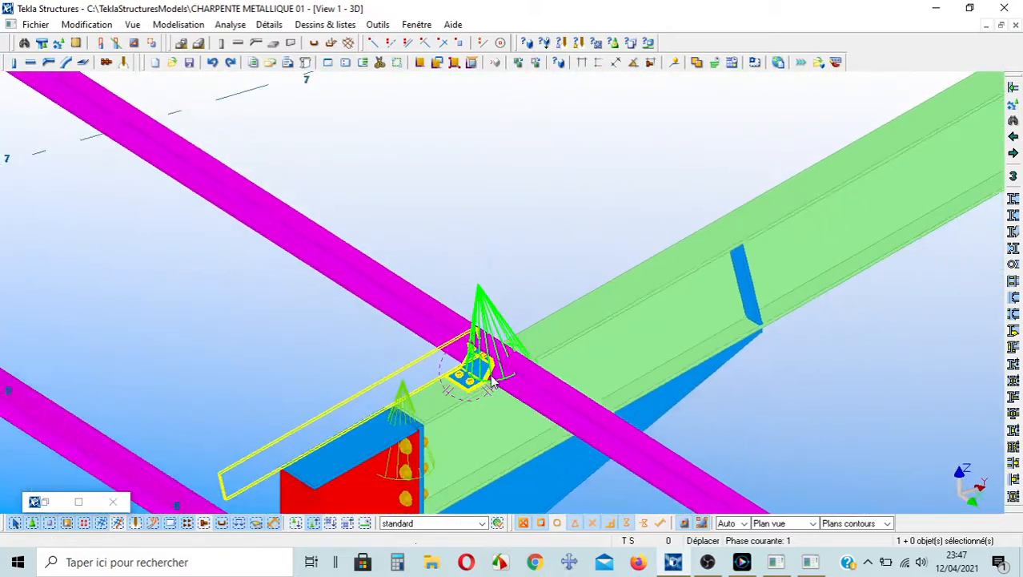
middle_click_drag(361, 370, 674, 420)
scroll(624, 397, "down", 1)
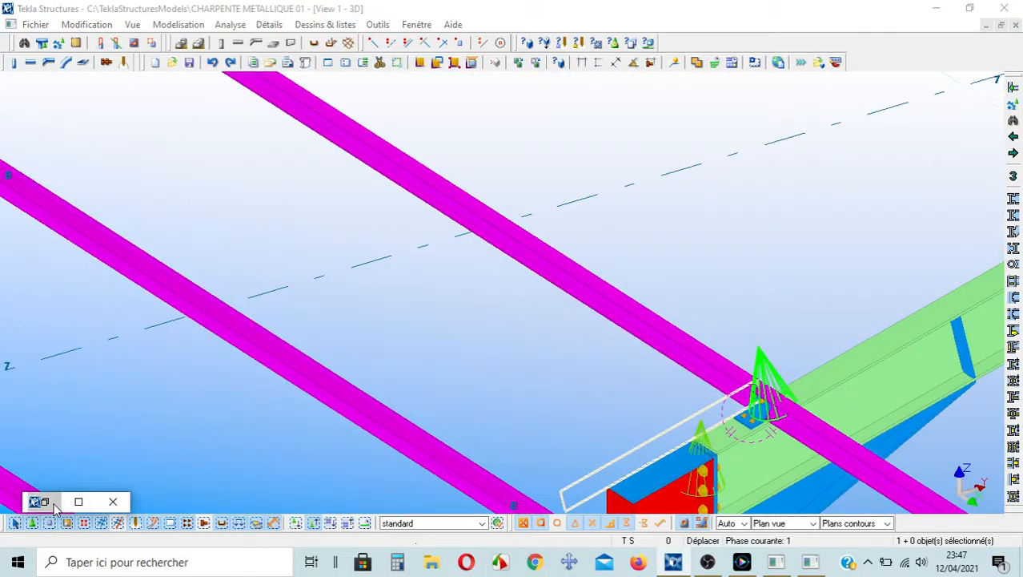
left_click(48, 502)
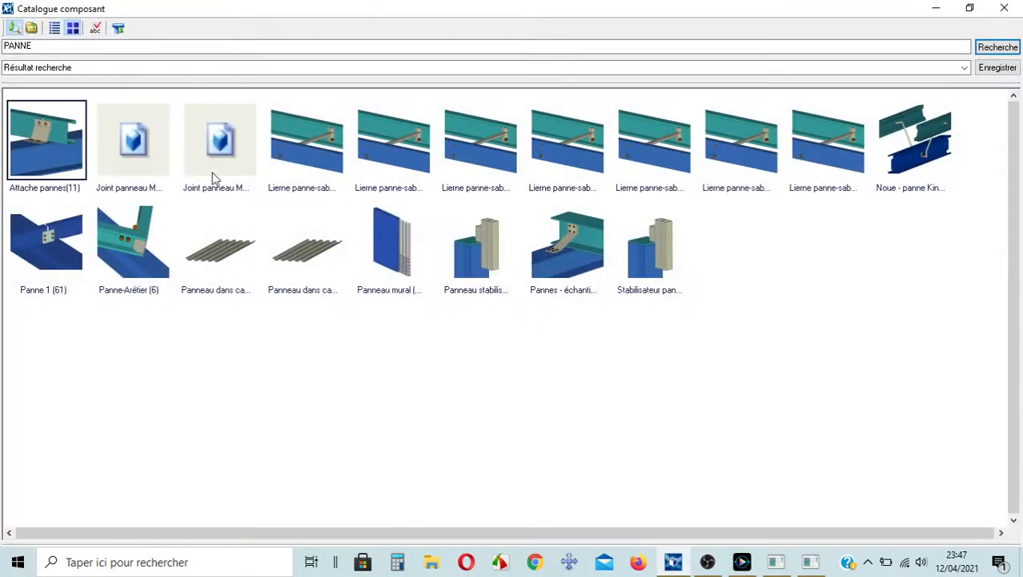
left_click(935, 6)
Connect the two purlins to the next frame's rafter near grid line 6, picking the rafter as main part and both purlins as secondary parts
middle_click_drag(571, 249, 359, 126)
scroll(358, 126, "up", 1)
left_click(391, 273)
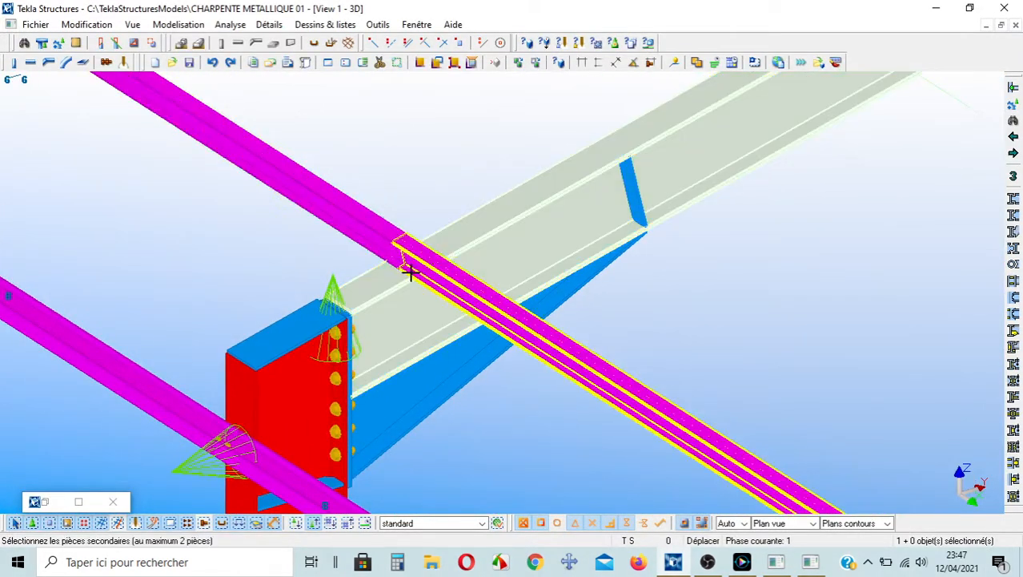
left_click(429, 266)
left_click(376, 238)
middle_click(374, 235)
Connect the purlins to the rafter near grid line 5 with the same component, using the rafter as main part
middle_click_drag(806, 493, 376, 208)
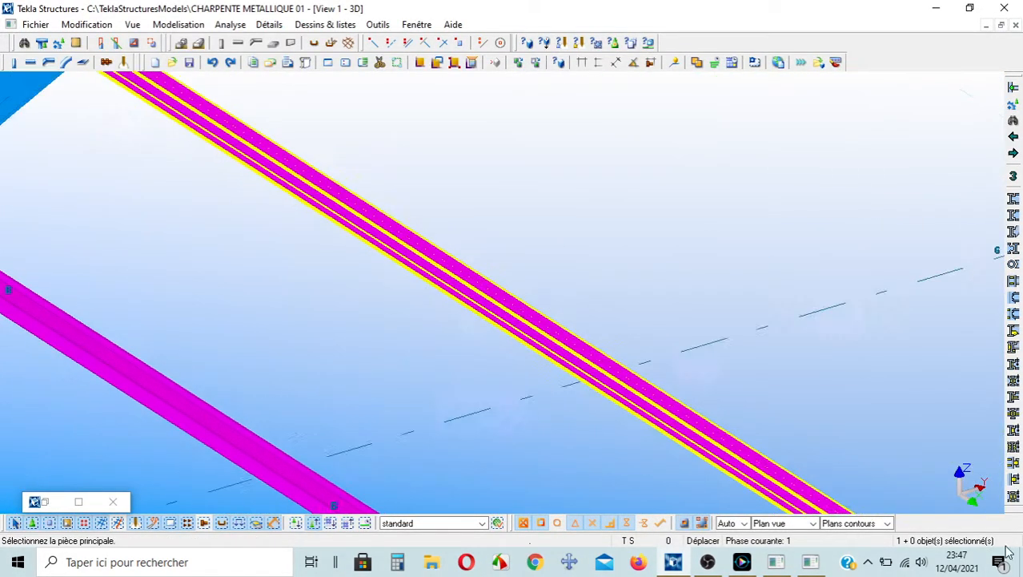
middle_click_drag(648, 226, 866, 384)
middle_click_drag(439, 139, 897, 464)
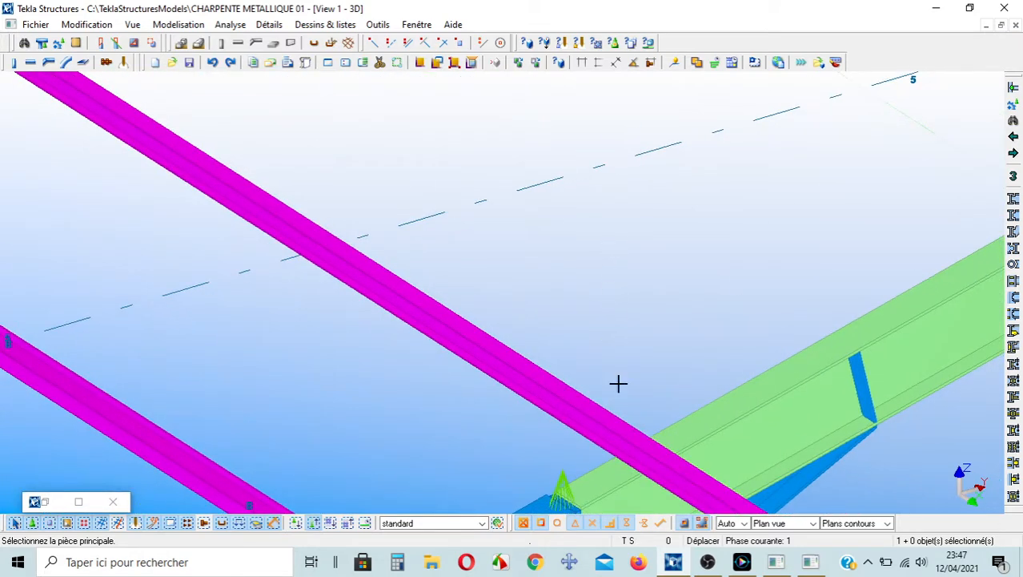
left_click(628, 482)
left_click(599, 417)
middle_click(602, 411)
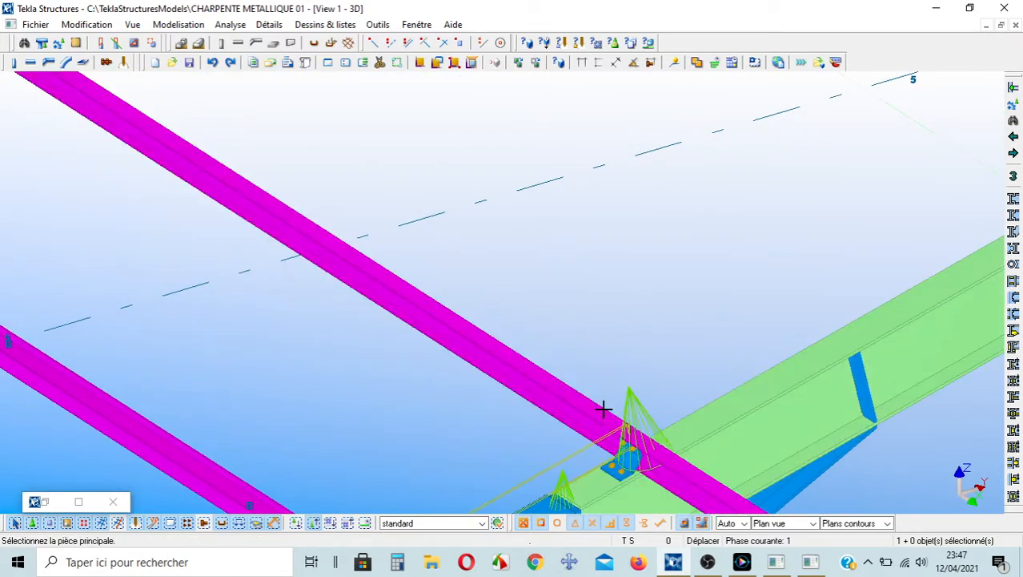
Try to connect only one purlin to the rafter near grid line 4 with the component
scroll(539, 322, "down", 2)
middle_click_drag(292, 198, 894, 535)
scroll(613, 379, "up", 1)
left_click(600, 397)
left_click(585, 351)
middle_click(585, 351)
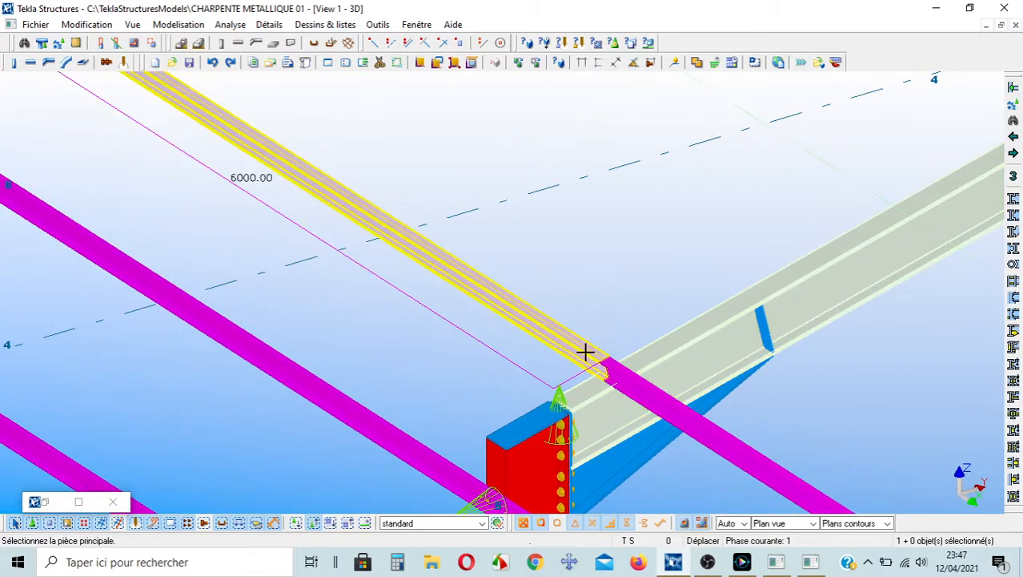
Replace the bracket connection near grid line 4 with a new one, using the rafter as main part and both purlins as secondary parts
middle_click_drag(373, 257, 635, 428)
scroll(631, 398, "up", 2)
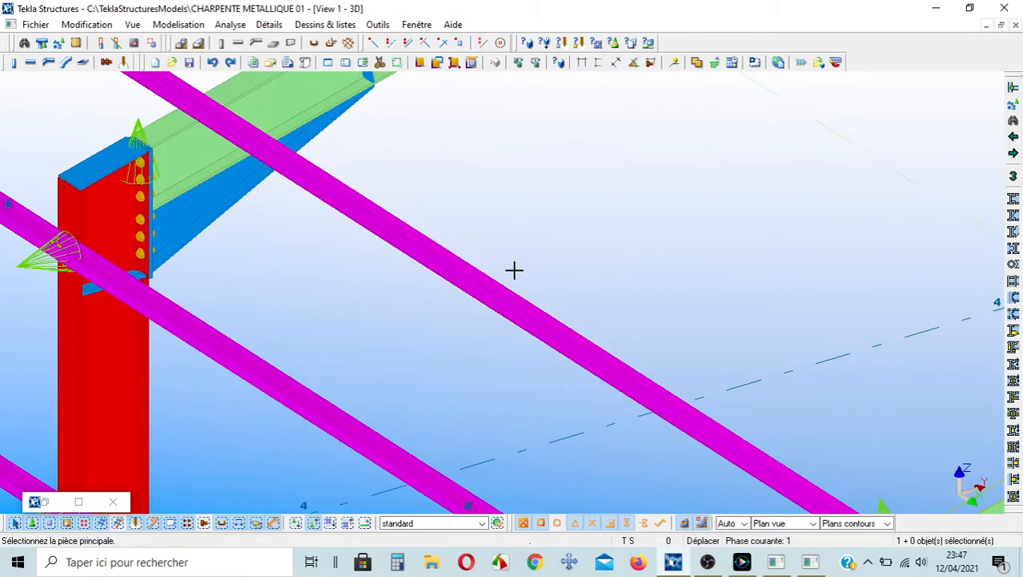
middle_click_drag(514, 270, 455, 203)
scroll(473, 204, "down", 2)
scroll(712, 364, "up", 3)
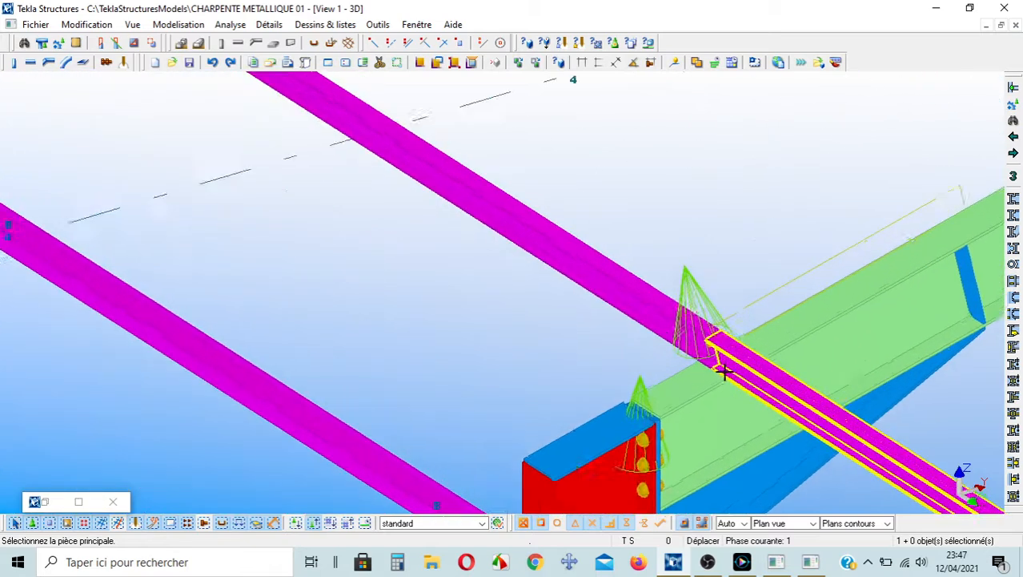
scroll(715, 393, "up", 1)
left_click(705, 399)
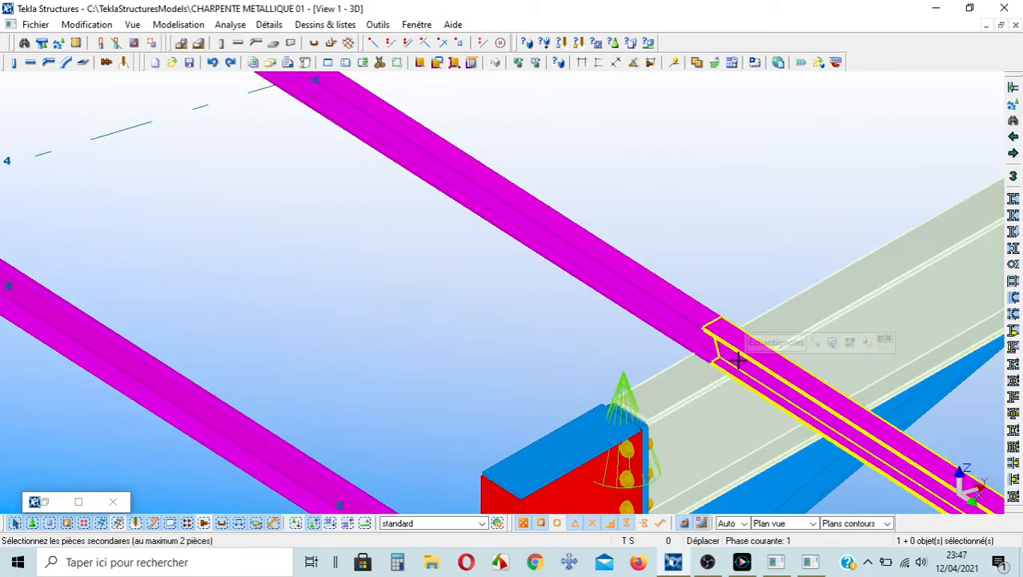
left_click(737, 344)
left_click(690, 299)
middle_click(691, 302)
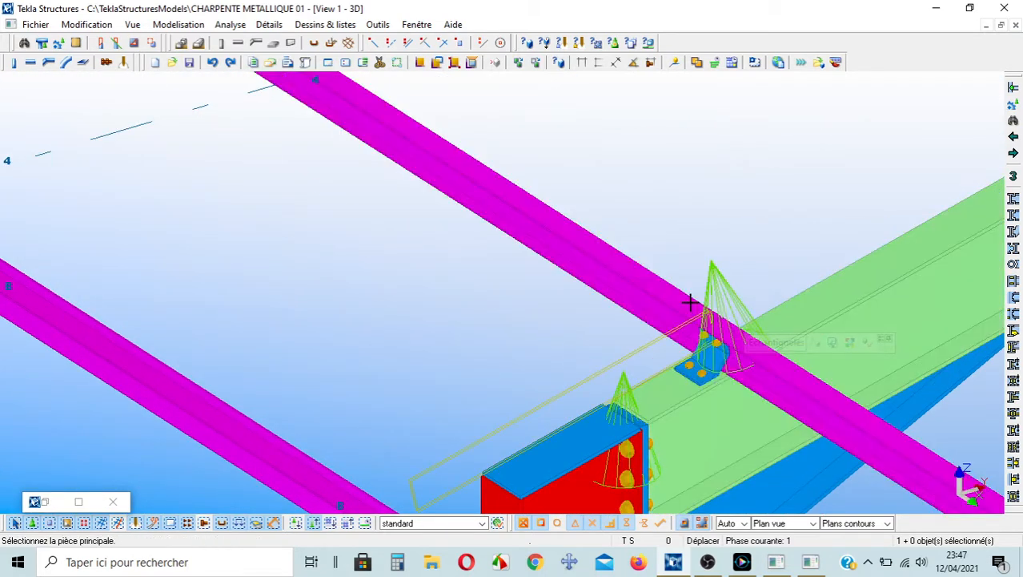
Add the purlin bracket connection on the next rafter, between grid lines 4 and 3, with both adjoining purlins as secondary parts
scroll(702, 362, "down", 4)
middle_click_drag(701, 365, 425, 174)
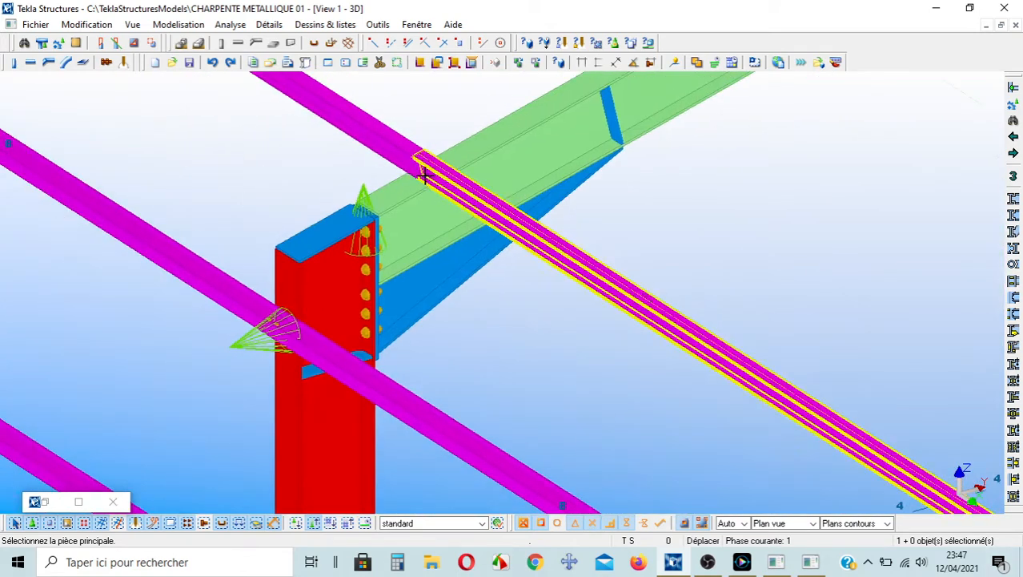
scroll(413, 195, "up", 1)
left_click(412, 195)
left_click(425, 164)
left_click(388, 132)
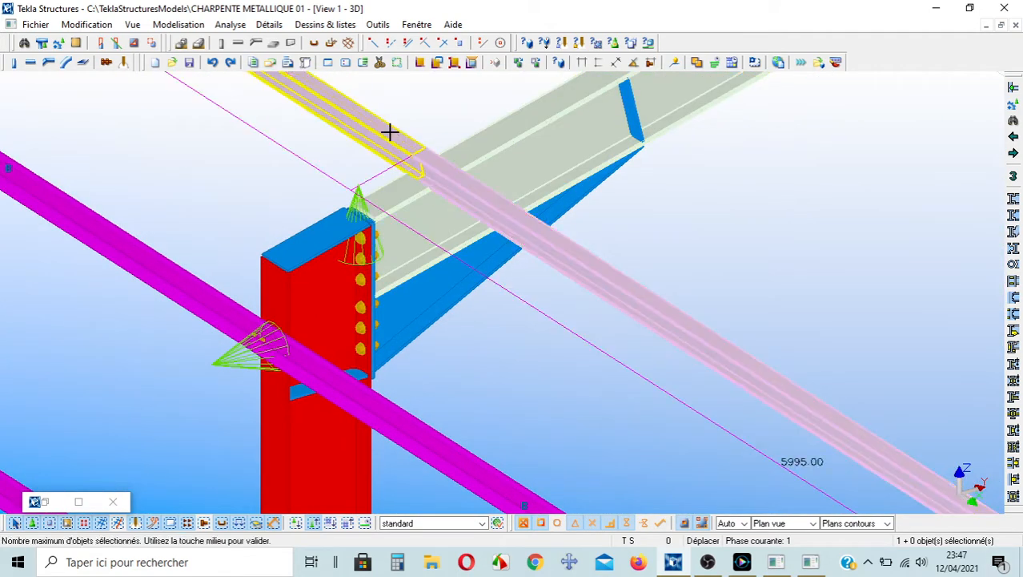
middle_click(390, 136)
Try to connect both purlins to the rafter near grid line 2 with the component
middle_click_drag(320, 131, 139, 73)
middle_click_drag(397, 144, 703, 478)
left_click(550, 403)
left_click(543, 386)
left_click(525, 366)
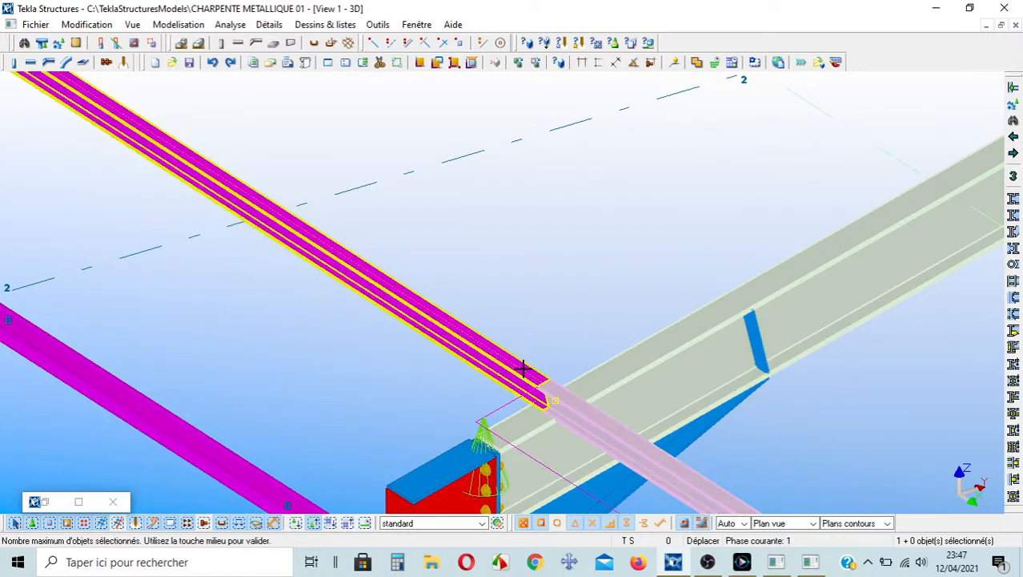
middle_click(508, 361)
Delete the bracket connection near grid line 2 and recreate it with the rafter as main part and both purlins as secondary parts
scroll(461, 306, "down", 2)
scroll(523, 402, "up", 5)
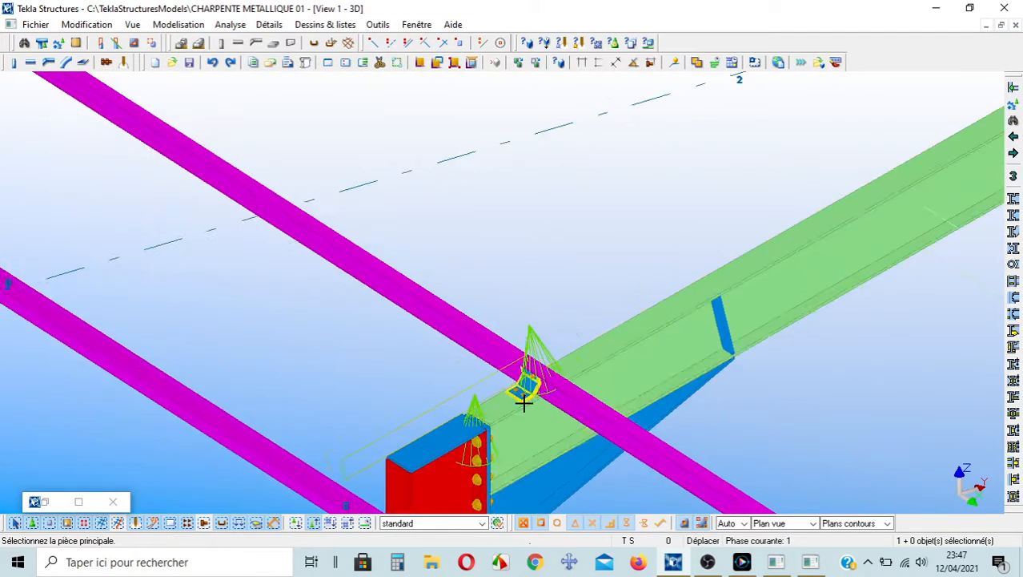
left_click(543, 379)
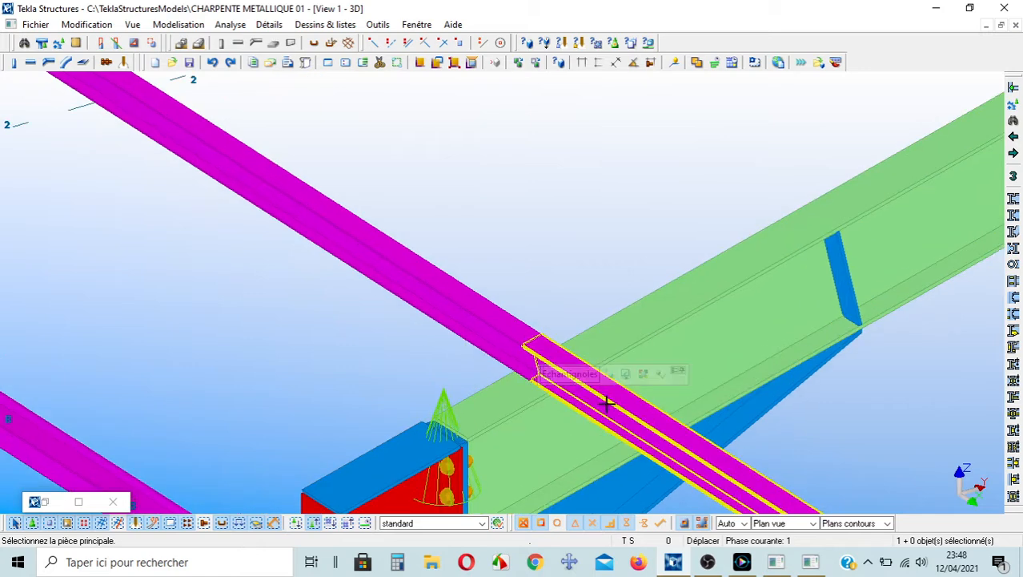
left_click(521, 413)
left_click(622, 412)
left_click(465, 302)
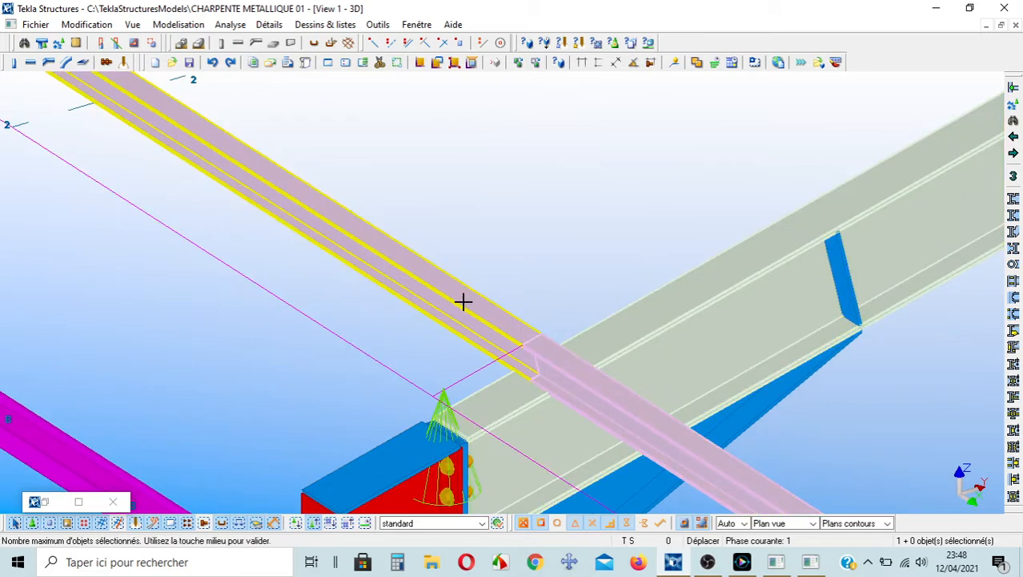
middle_click(464, 301)
Connect the two purlins to the rafter near grid line 1, using the rafter as main part and both purlins as secondary parts
scroll(800, 475, "down", 4)
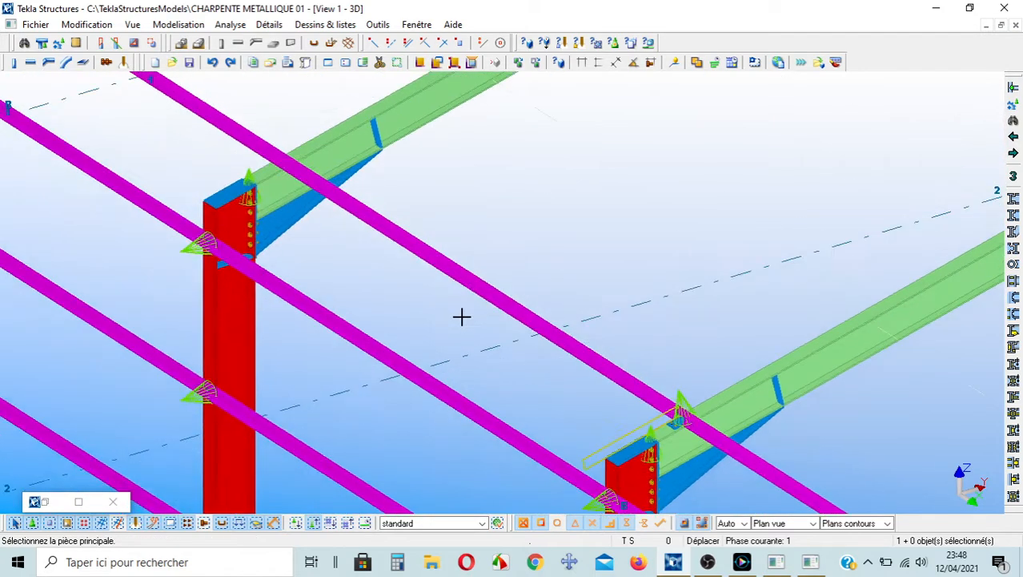
scroll(461, 316, "up", 4)
left_click(487, 351)
left_click(419, 275)
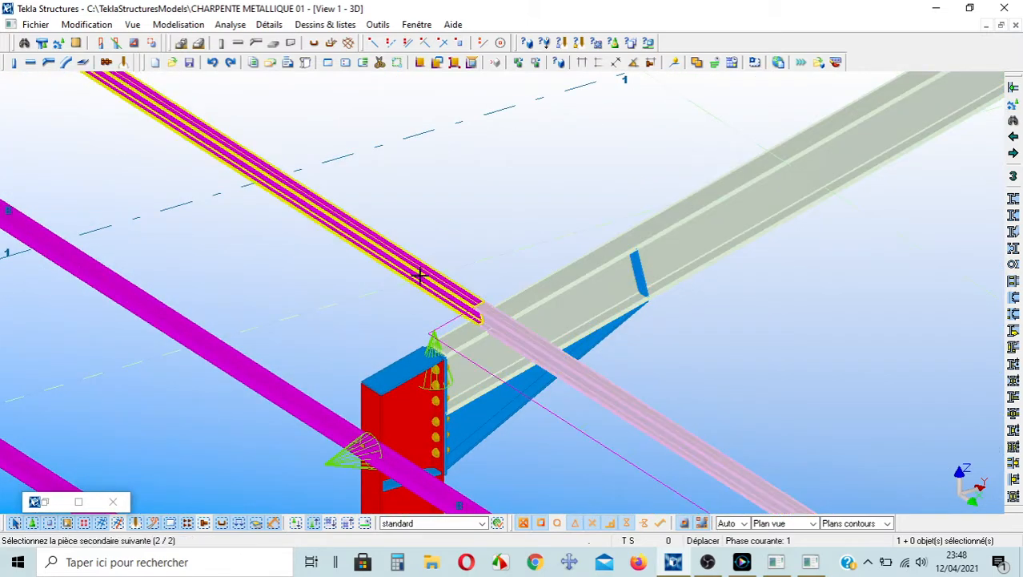
left_click(419, 272)
middle_click(417, 270)
Try to connect the two eave purlins to the rafter of the second frame from the gable end
scroll(566, 360, "down", 4)
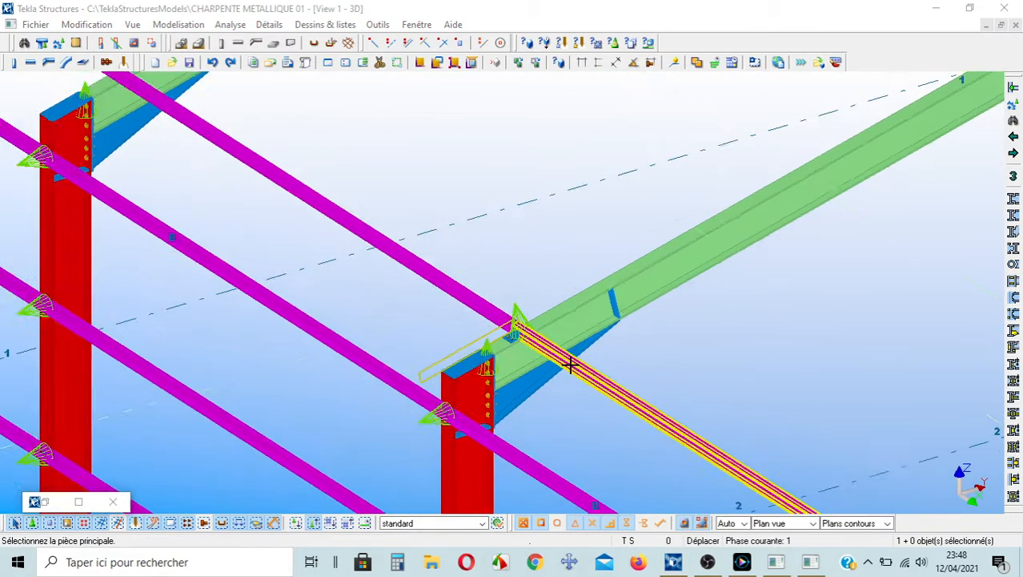
scroll(327, 215, "up", 4)
left_click(262, 184)
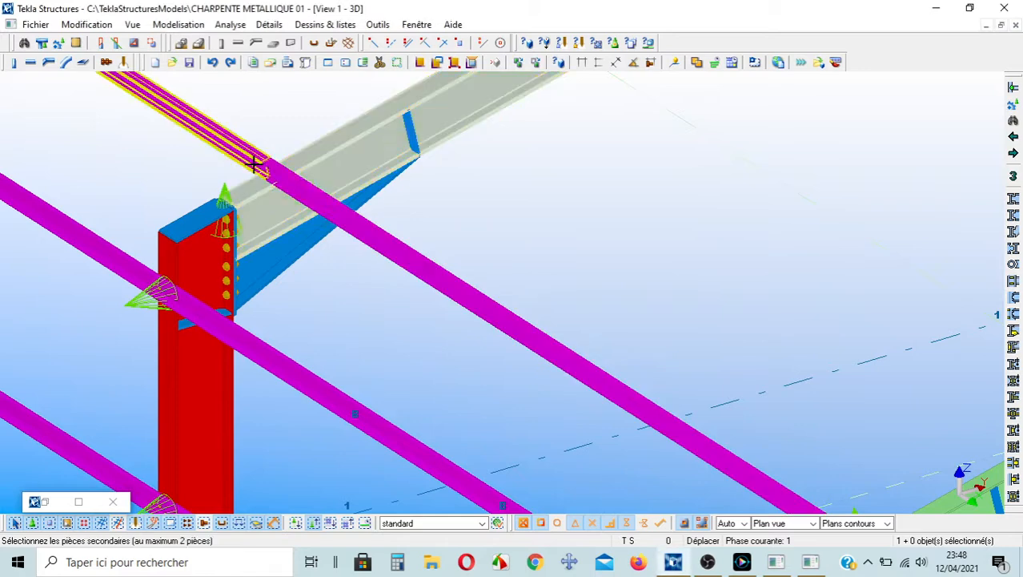
left_click(258, 163)
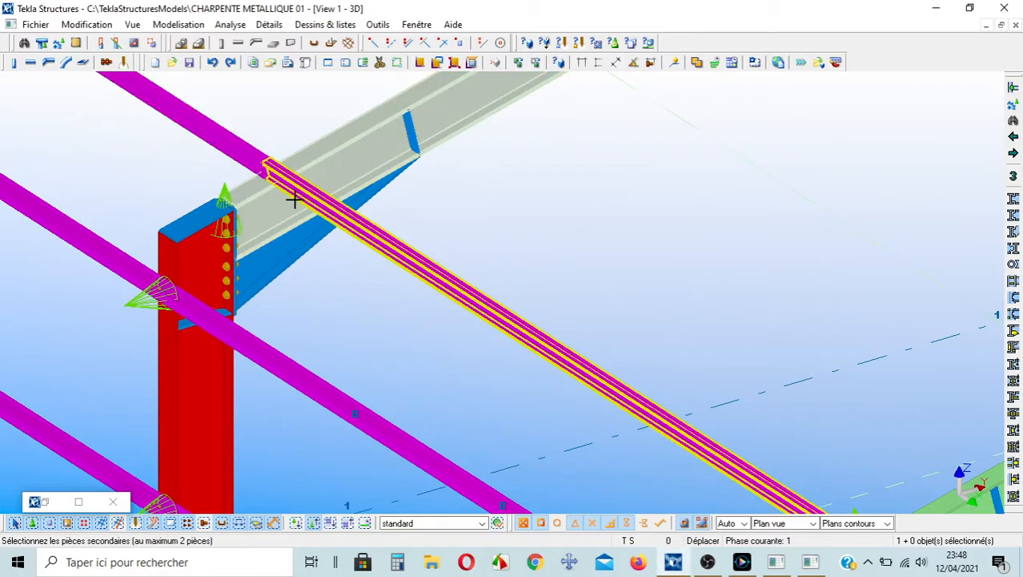
middle_click(256, 160)
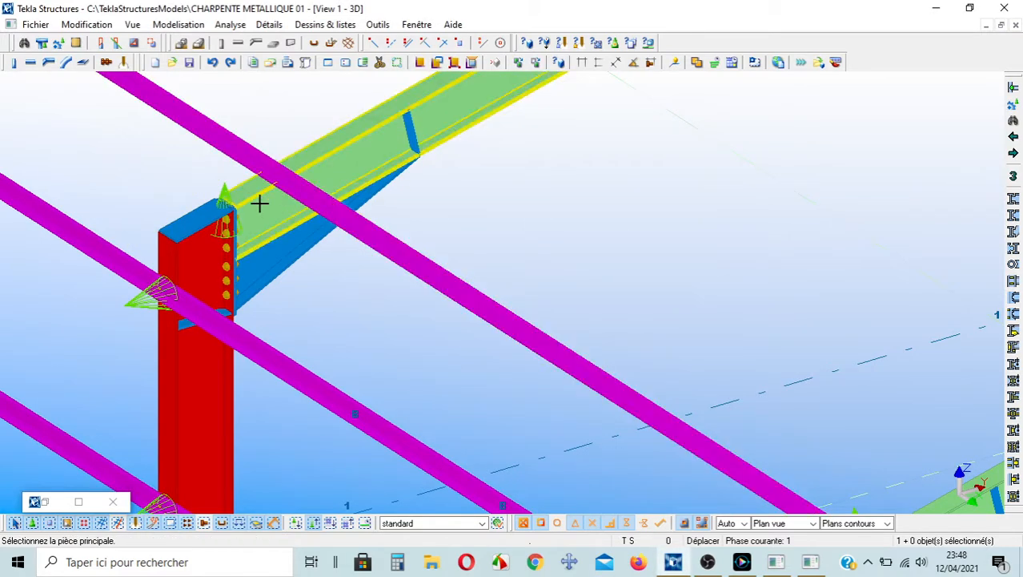
left_click(257, 196)
left_click(277, 178)
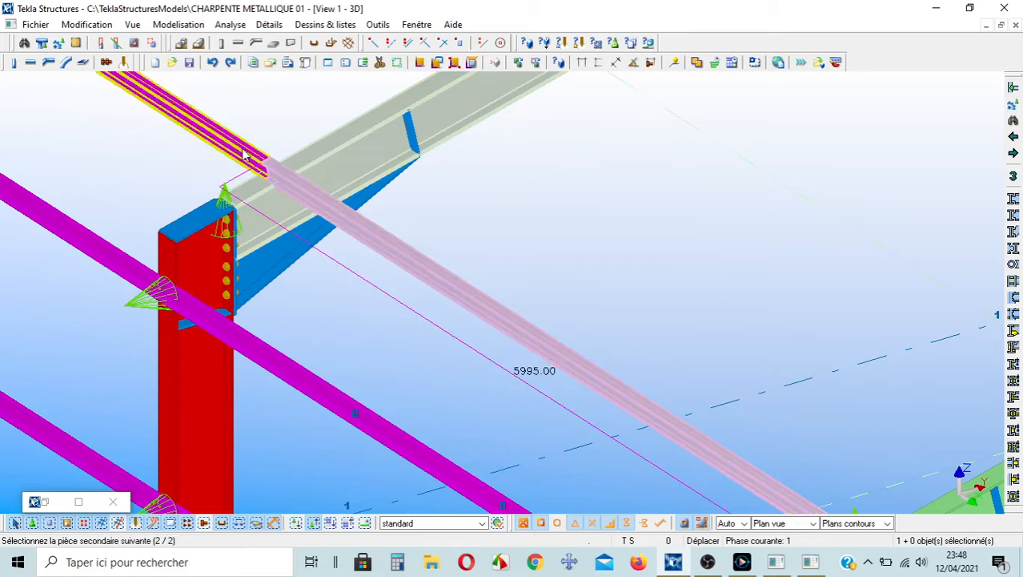
mouse_move(496, 351)
middle_mouse_down()
mouse_move(573, 411)
mouse_move(676, 402)
middle_mouse_up()
scroll(618, 318, "down", 1)
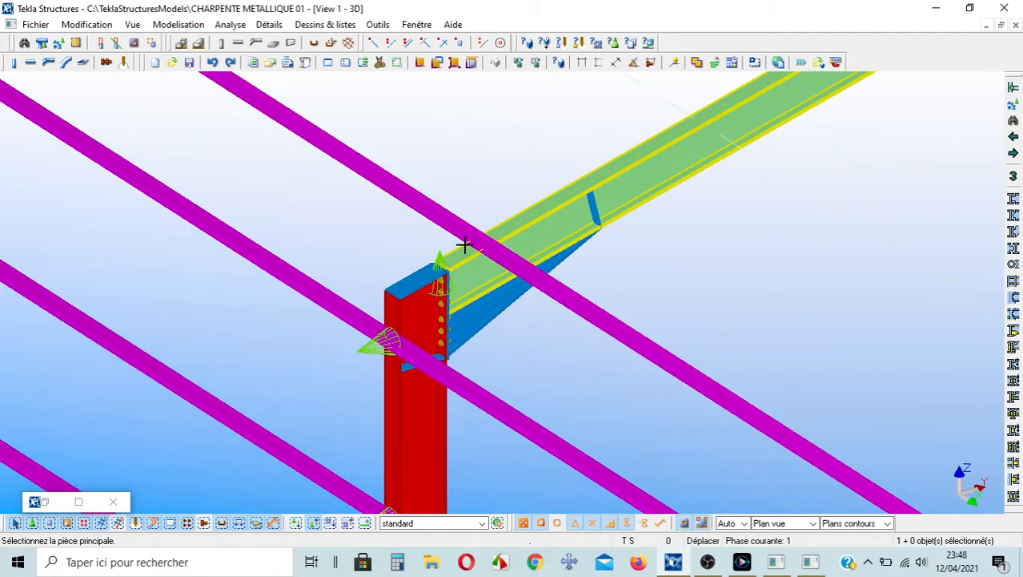
Create the purlin bracket connection on the second frame's rafter, with the rafter as main part and both adjoining purlins as secondary parts
left_click(469, 261)
left_click(480, 245)
left_click(445, 222)
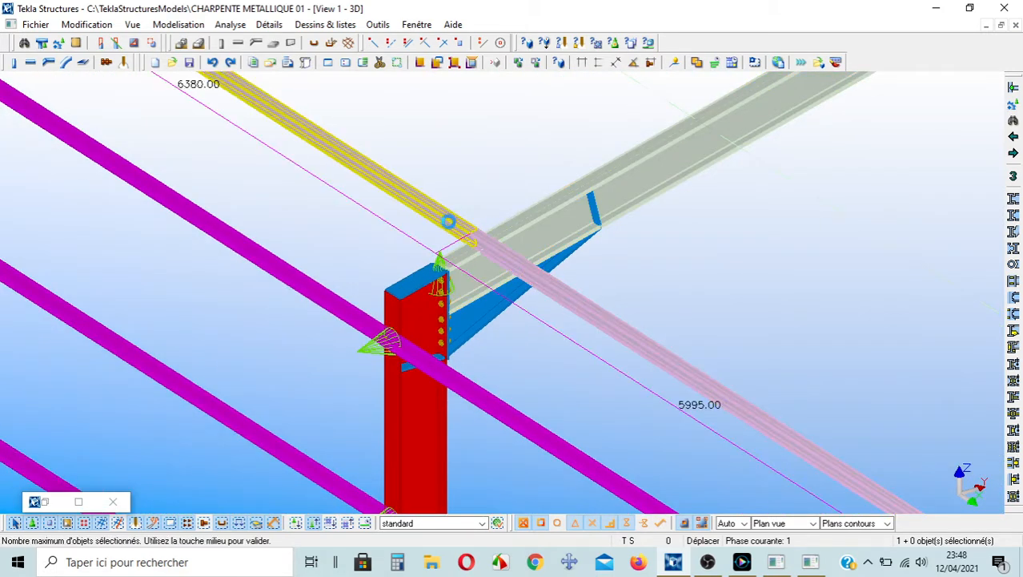
middle_click(623, 295)
scroll(624, 295, "down", 1)
scroll(624, 295, "down", 1)
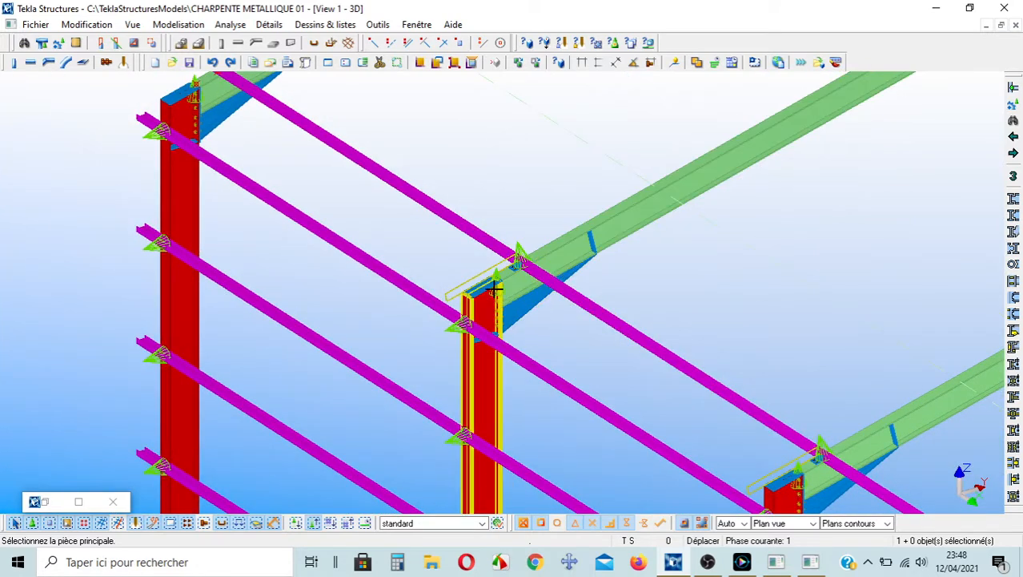
scroll(484, 284, "down", 1)
Use the Pannes - échantignoles component from the catalogue to connect the single eave purlin to the end frame's rafter at grid line 1
right_click(424, 135)
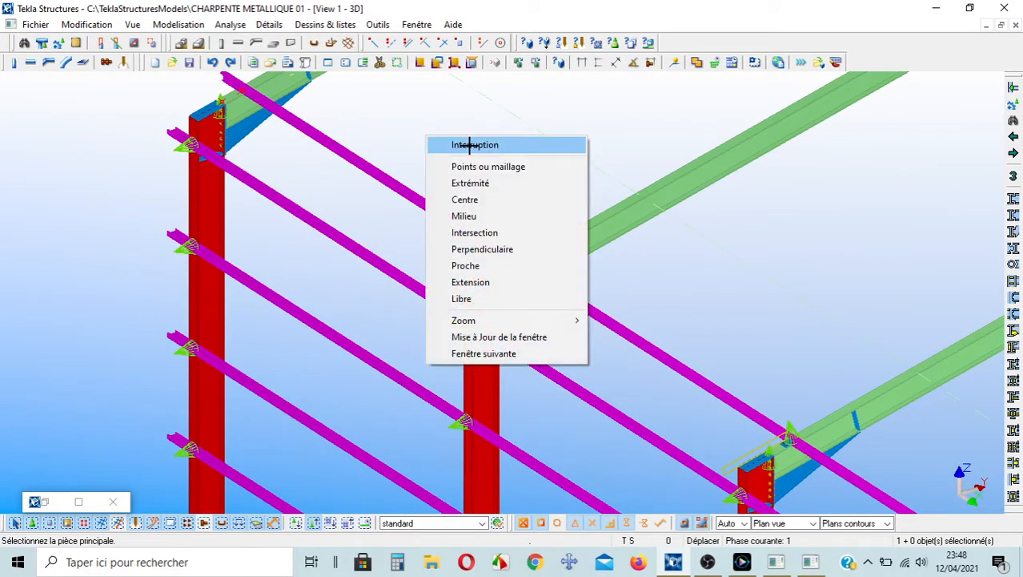
left_click(458, 144)
left_click(78, 502)
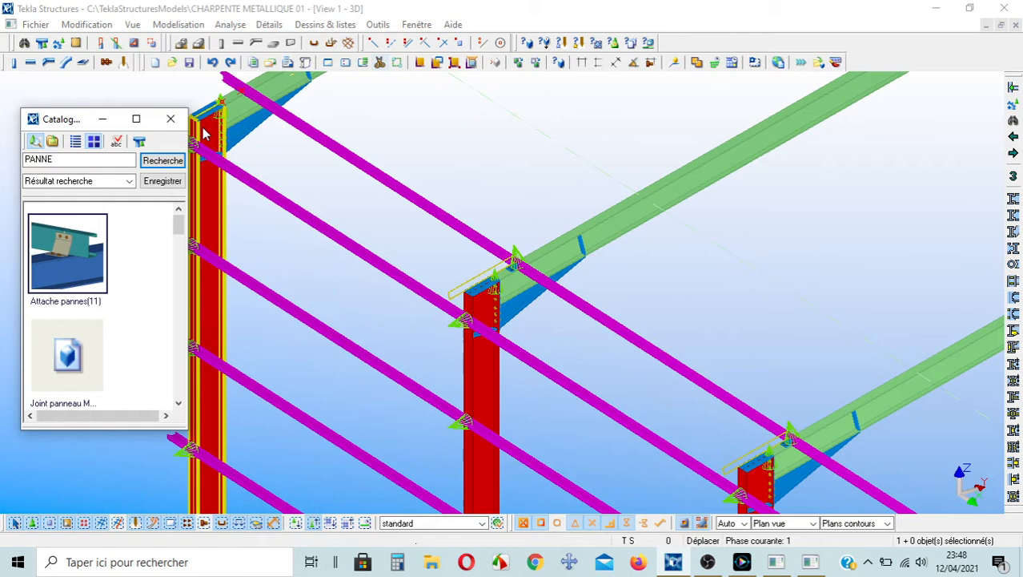
left_click(139, 119)
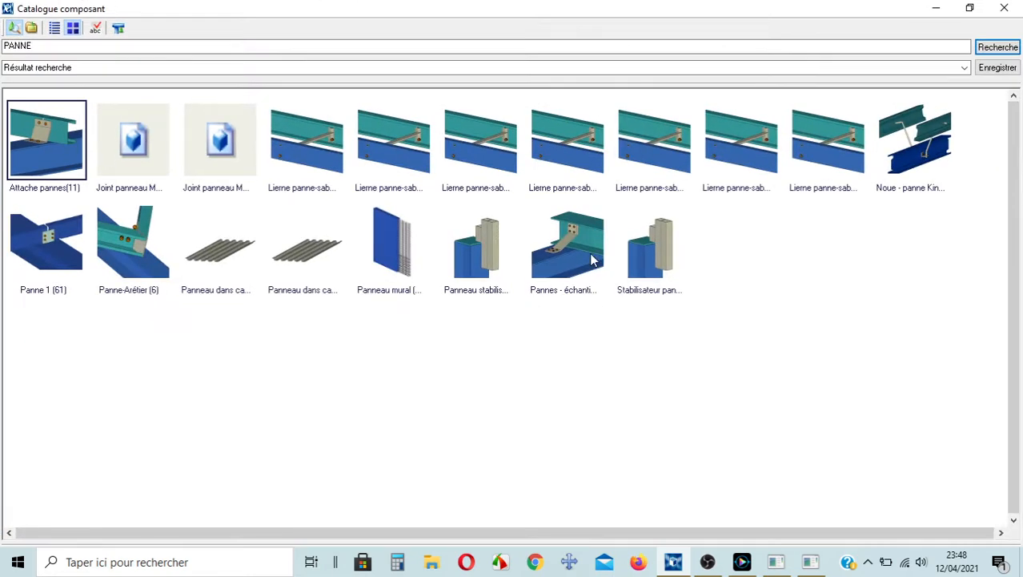
left_click(936, 8)
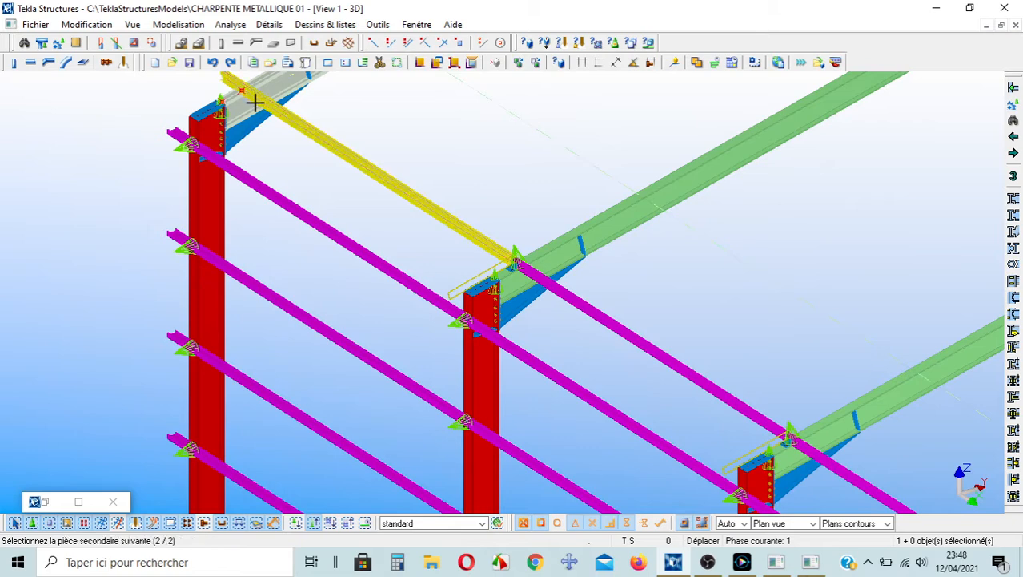
middle_click(255, 105)
scroll(256, 107, "down", 5)
middle_click_drag(241, 135, 373, 322)
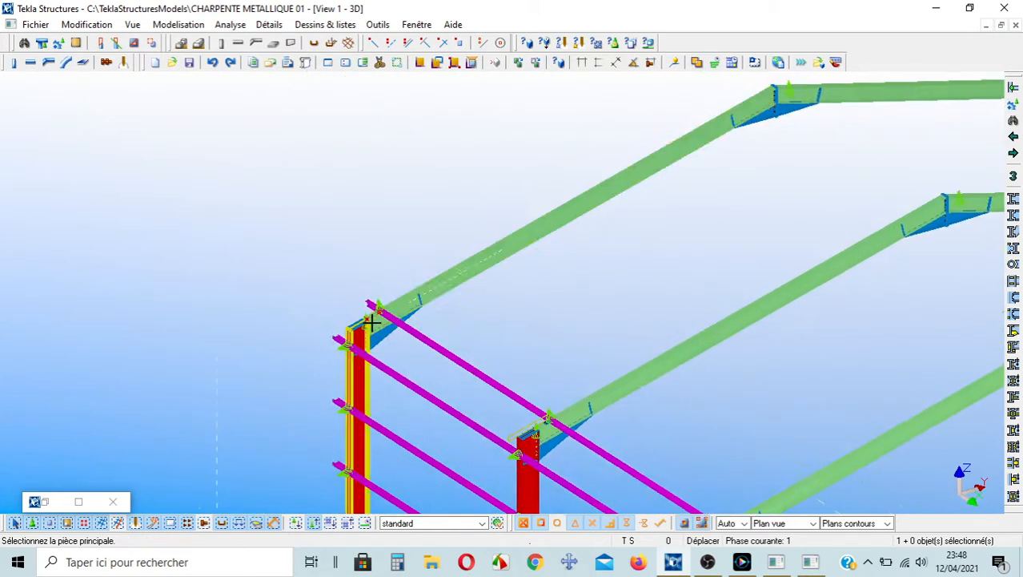
Set Création d'attaches to Droite for the Echantignoles (93) connection on the end frame at grid line 1
scroll(374, 321, "up", 6)
scroll(393, 320, "up", 4)
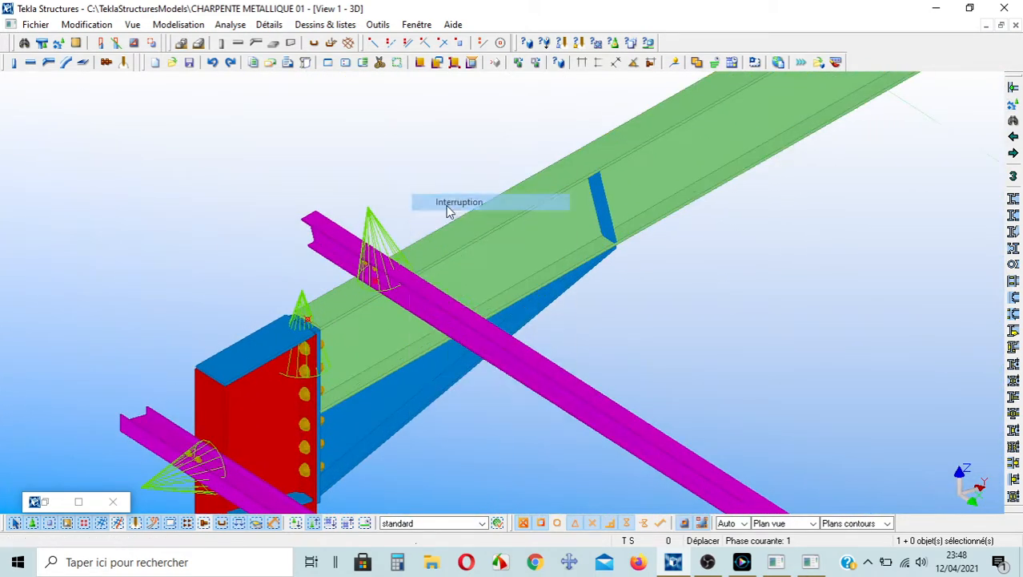
left_click(355, 235)
middle_click(380, 221)
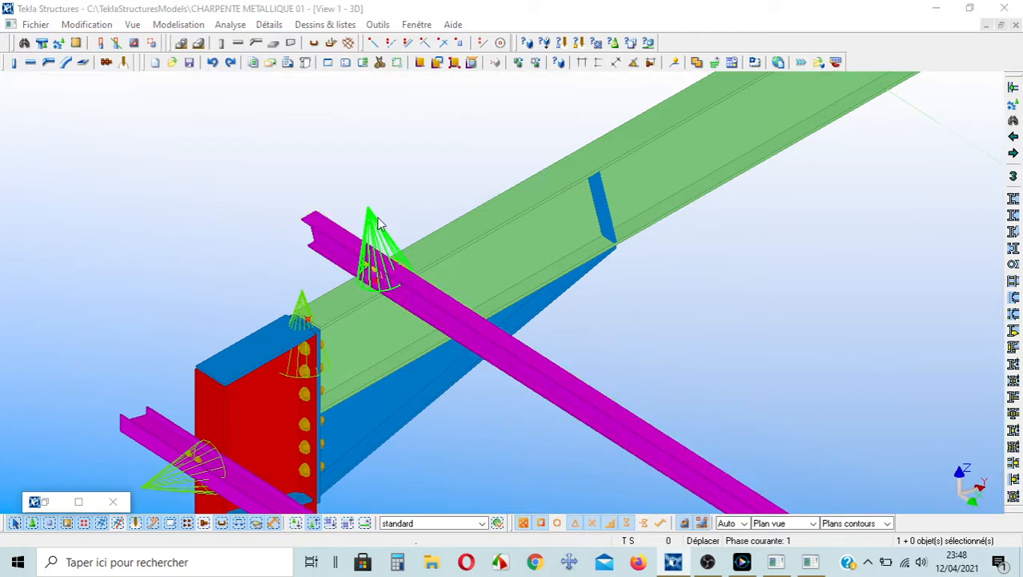
double_click(379, 221)
left_click(621, 96)
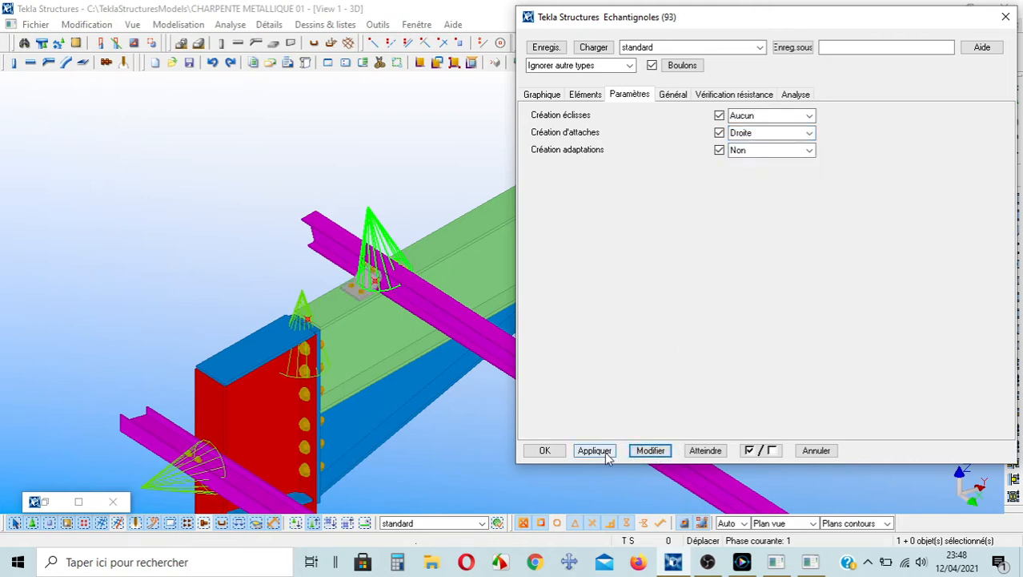
left_click(544, 450)
Examine the frames from grid line 1 to 11 and the eave on the grid C side for purlins and brackets
scroll(338, 344, "down", 5)
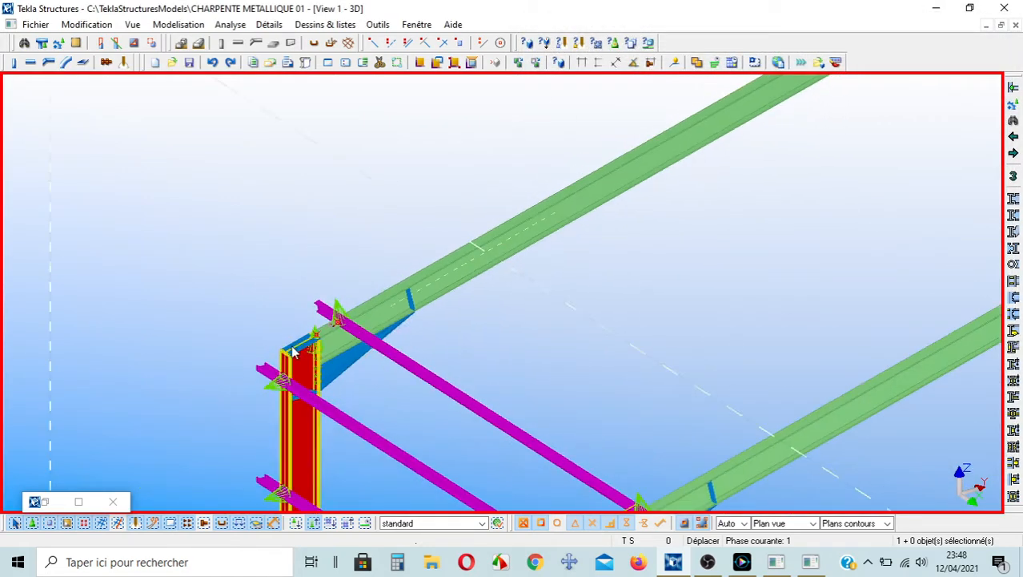
scroll(384, 349, "down", 2)
middle_click_drag(686, 285, 267, 401)
scroll(844, 262, "up", 4)
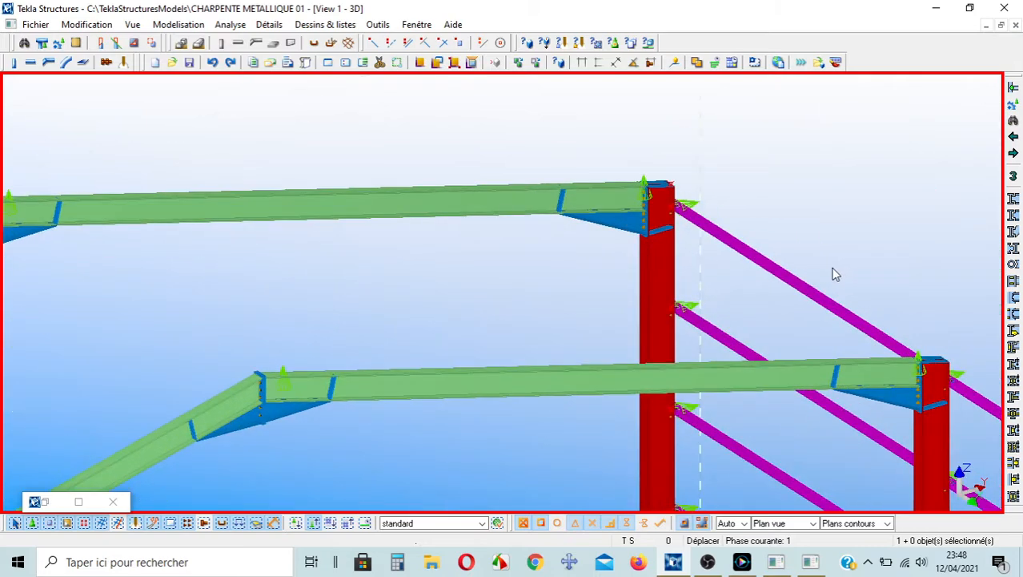
scroll(660, 171, "up", 3)
scroll(658, 178, "down", 2)
scroll(652, 190, "down", 7)
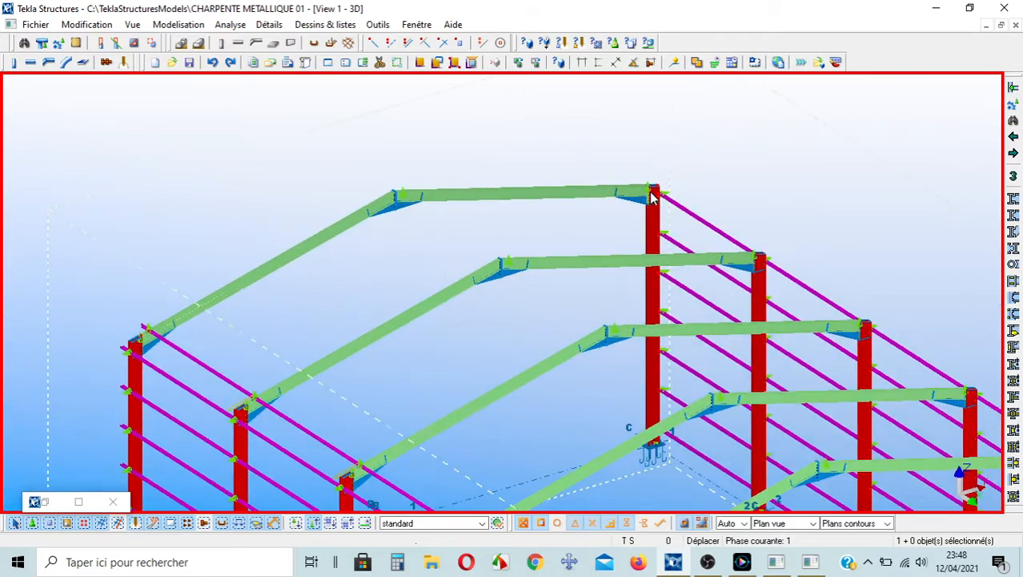
middle_click_drag(656, 329, 544, 108)
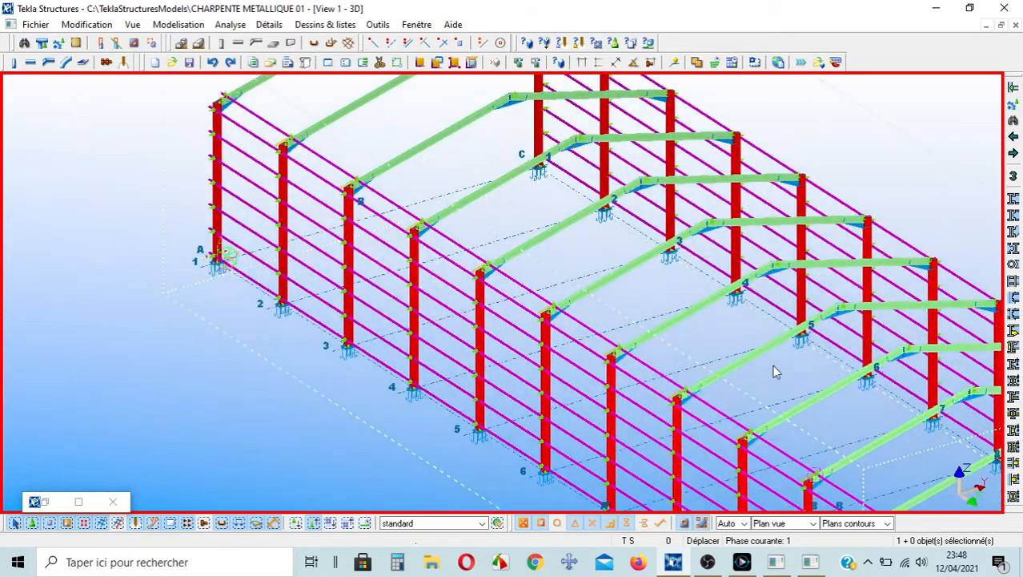
middle_click_drag(774, 366, 357, 131)
scroll(809, 297, "up", 5)
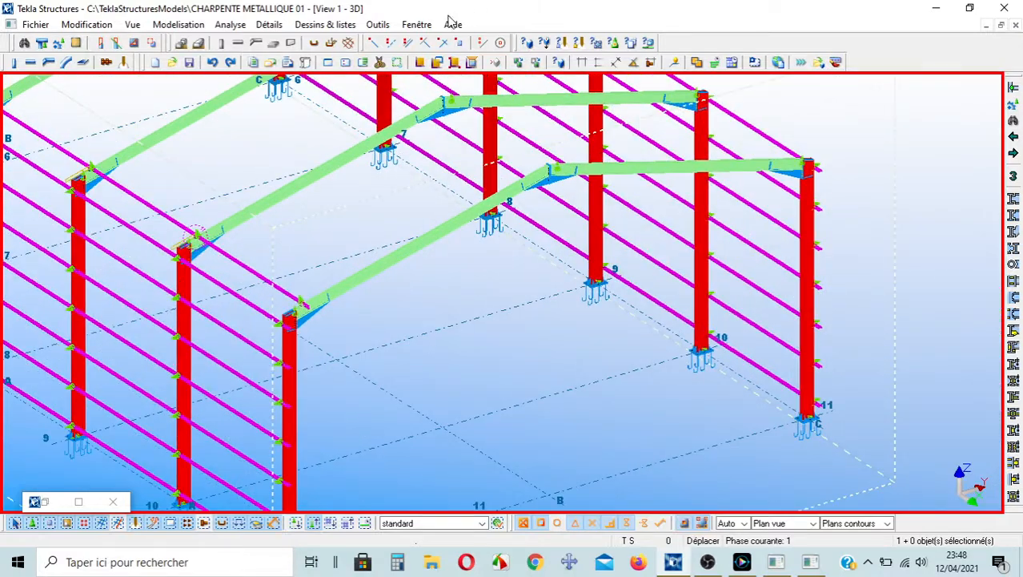
Switch to the PIGNON1 view and select the roof eave purlins with their bracket connections on the grid A side
left_click(417, 24)
left_click(464, 126)
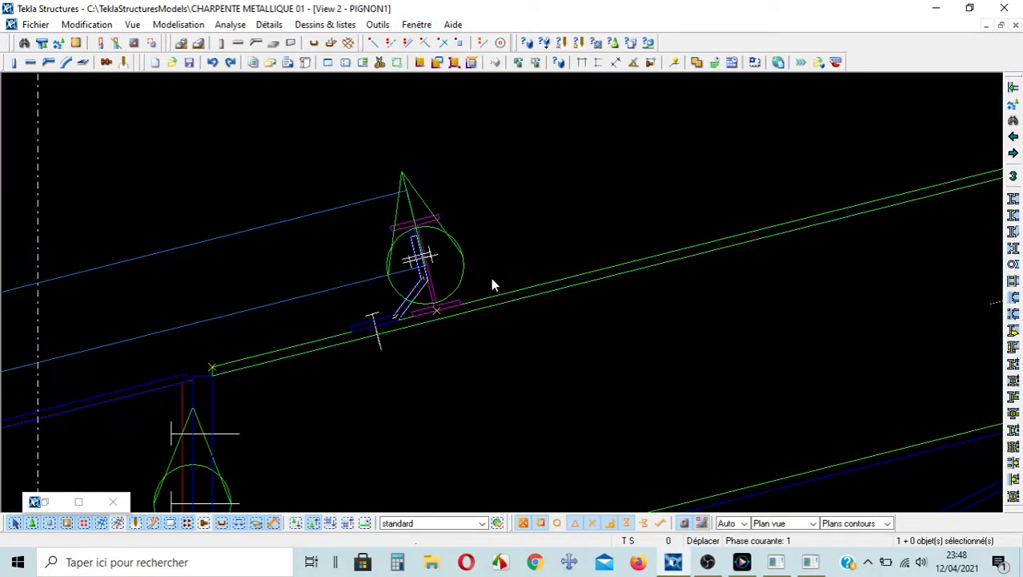
scroll(348, 366, "up", 2)
scroll(383, 353, "down", 1)
left_click_drag(291, 397, 548, 120)
scroll(404, 252, "down", 12)
scroll(881, 345, "up", 1)
middle_click_drag(635, 296, 275, 253)
scroll(349, 312, "down", 10)
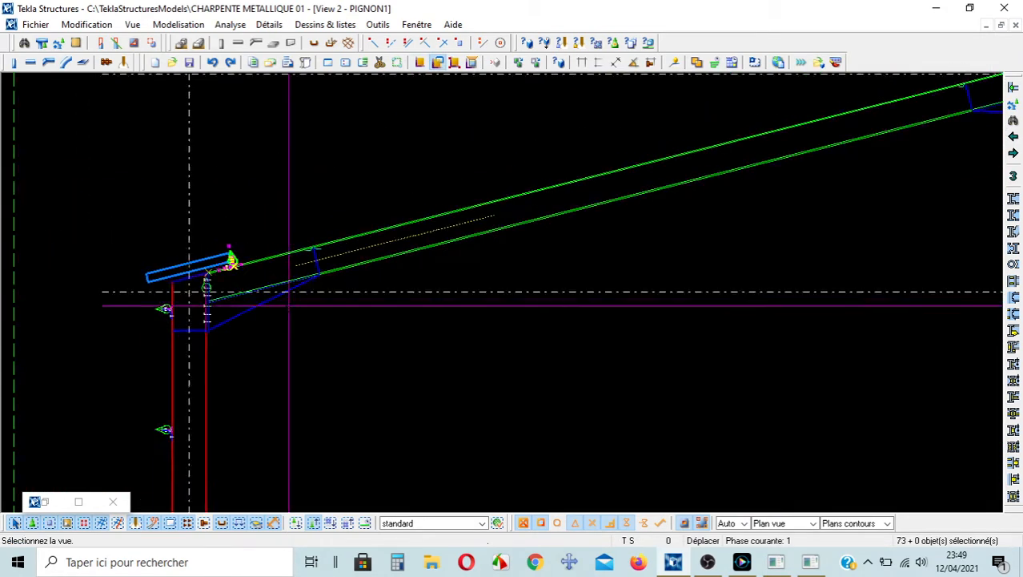
Mirror-copy the selected purlins and brackets about the vertical line on grid B, with X0 11000, Y0 10000 and angle -90
right_click(694, 198)
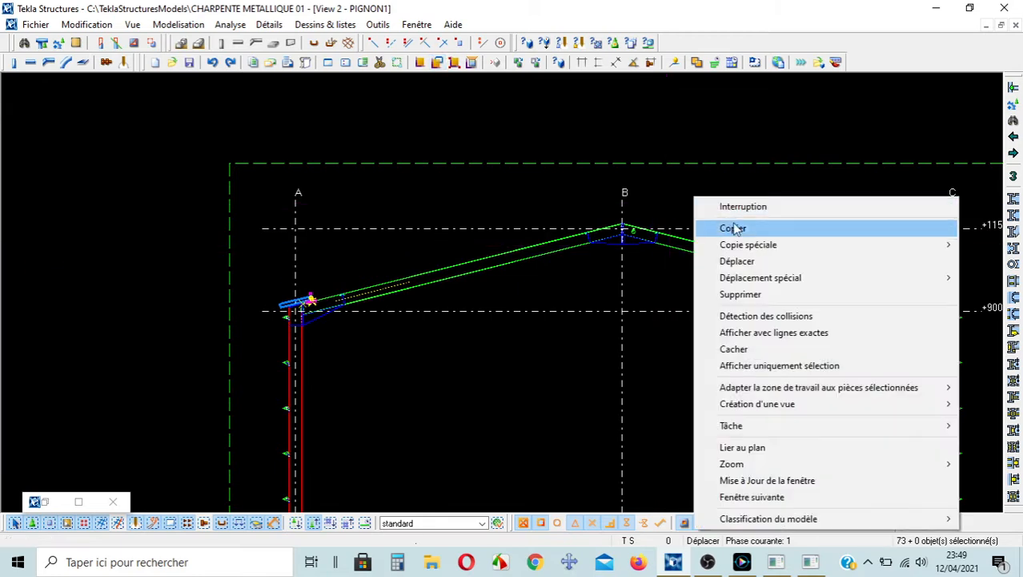
mouse_move(745, 245)
left_click(626, 280)
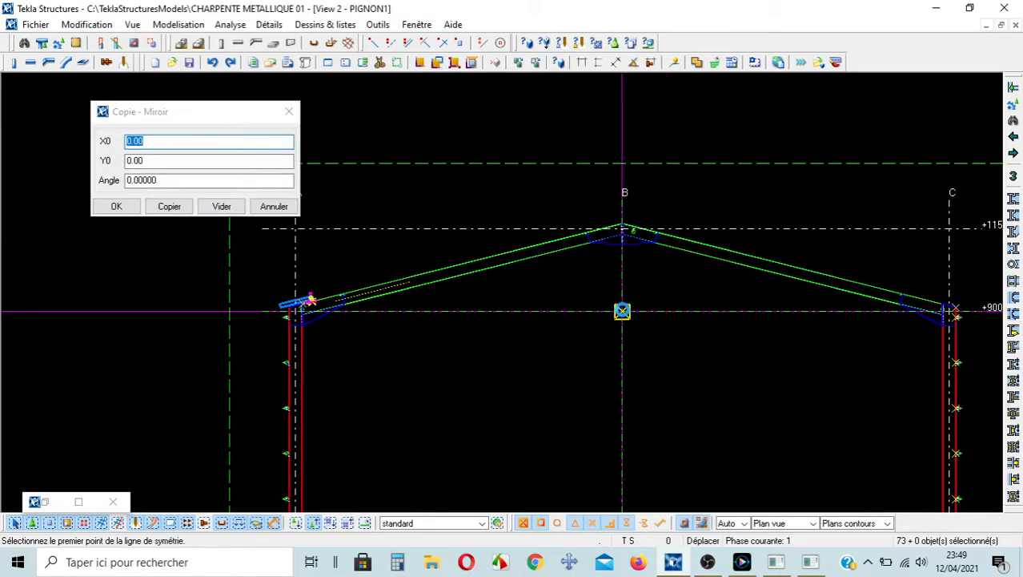
left_click(622, 311)
left_click(622, 365)
left_click(170, 206)
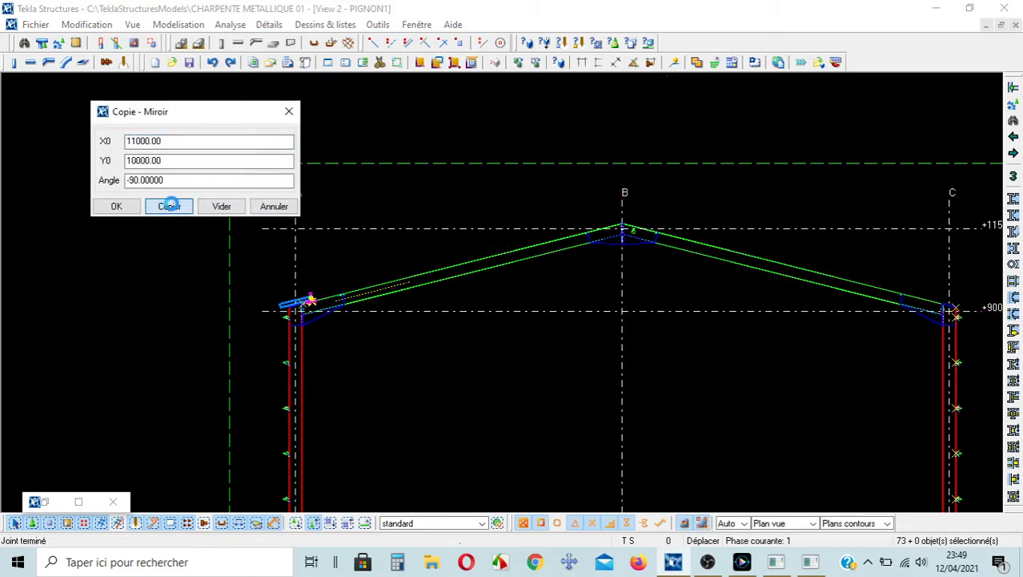
left_click(106, 205)
right_click(139, 180)
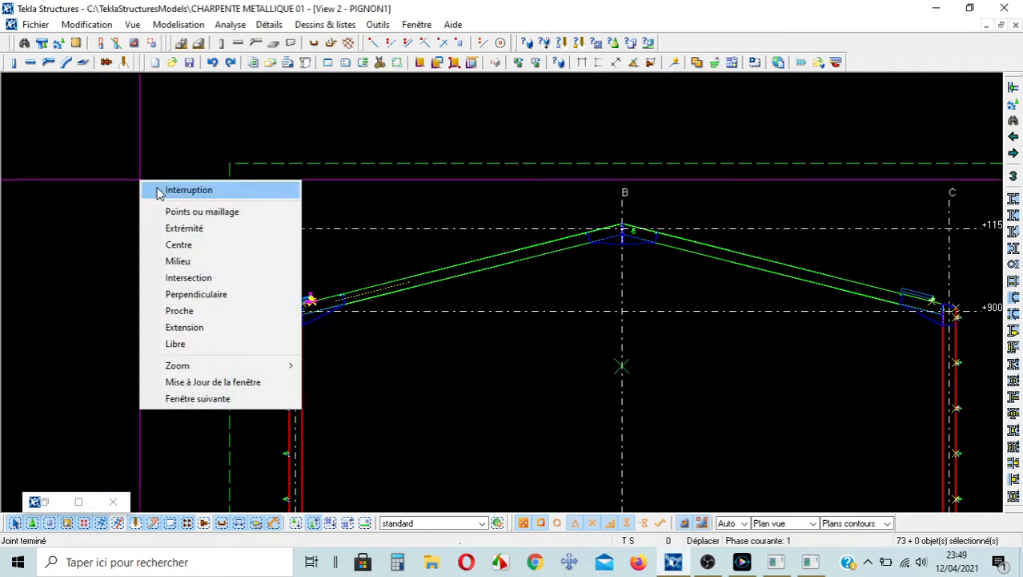
left_click(158, 190)
Inspect the mirrored purlin and bracket at the grid C eave in the PIGNON1 view
scroll(637, 256, "down", 1)
middle_click_drag(623, 280, 576, 261)
scroll(648, 203, "up", 1)
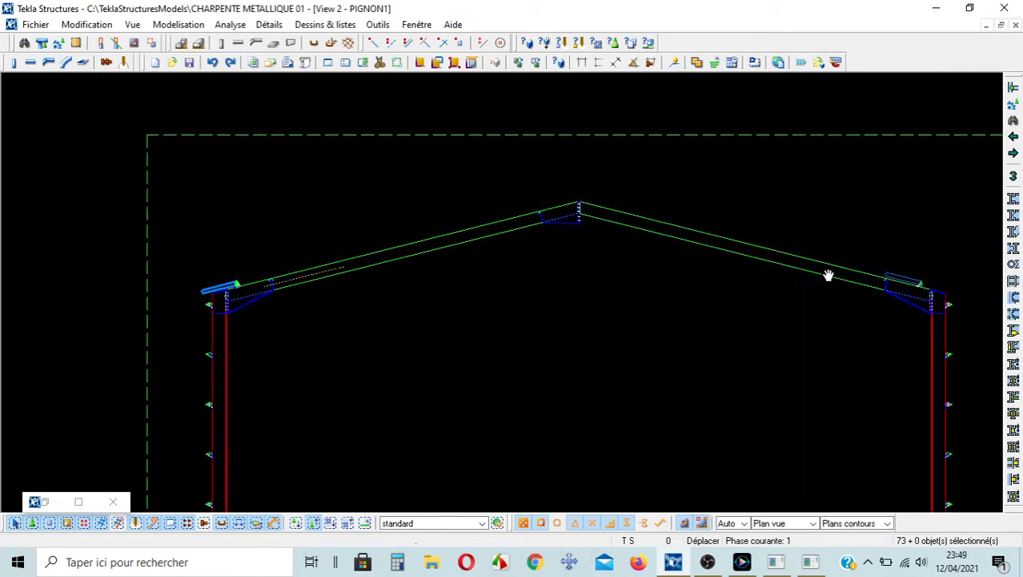
scroll(828, 275, "up", 3)
scroll(689, 233, "up", 2)
scroll(426, 203, "up", 5)
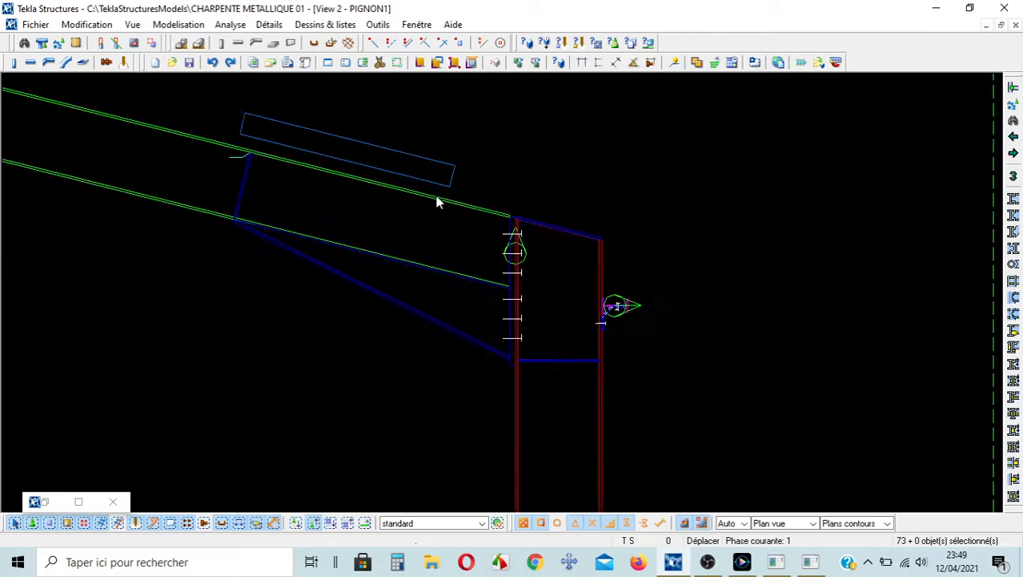
scroll(445, 168, "up", 3)
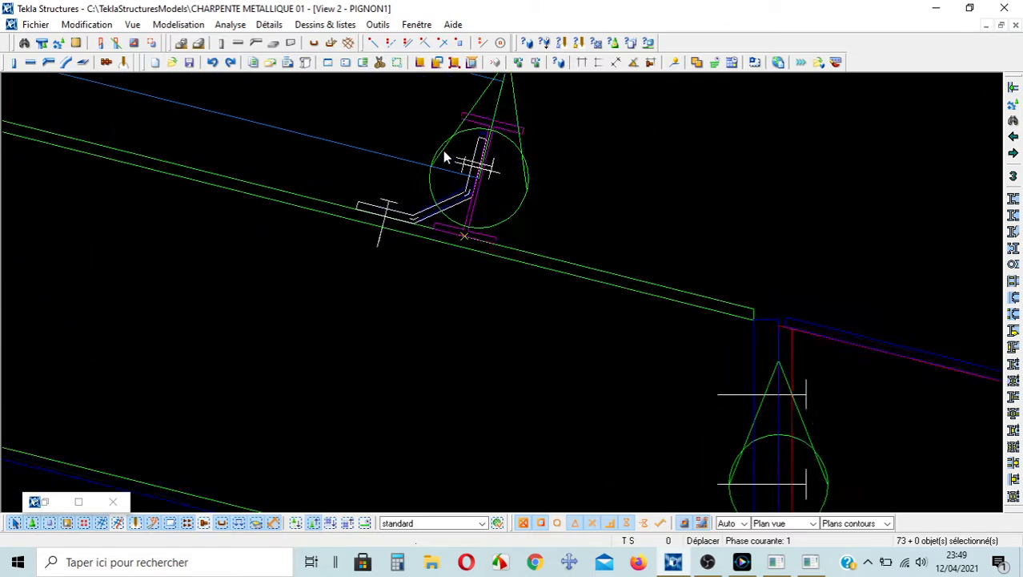
left_click(627, 134)
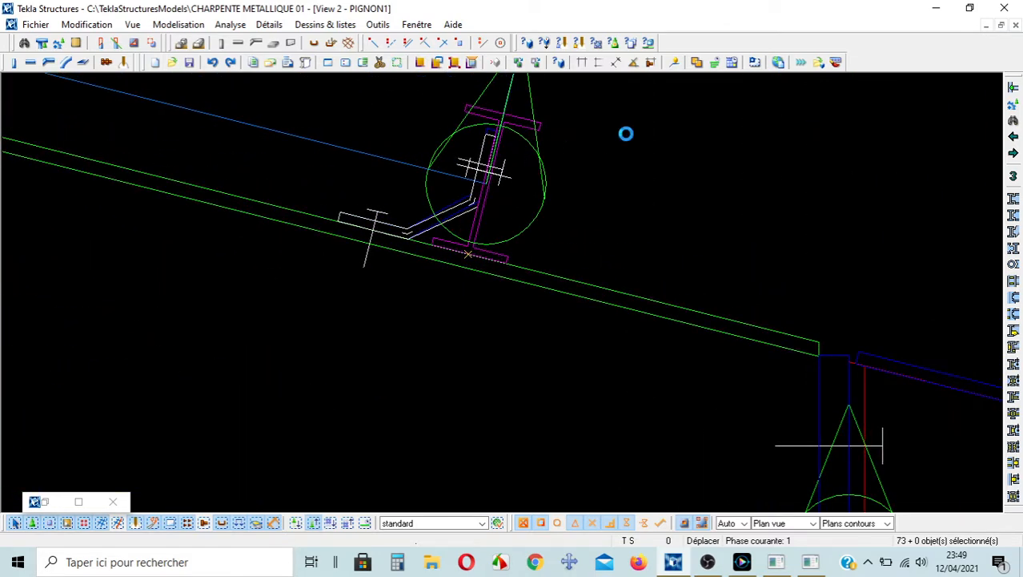
Return to the 3D view and inspect the mirrored purlin bracket on the end frame's rafter at the grid C eave
left_click(415, 24)
left_click(446, 117)
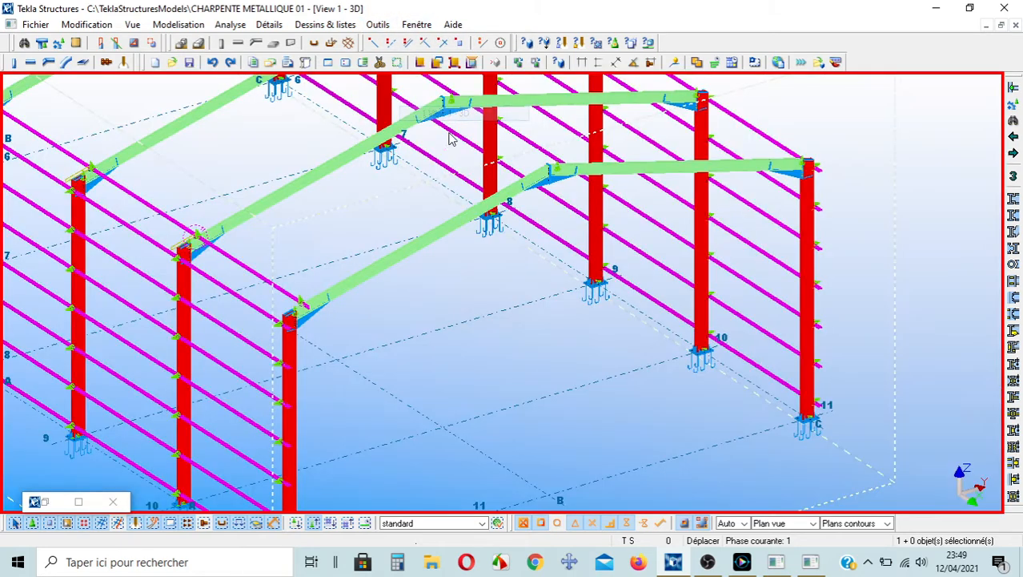
scroll(607, 295, "up", 4)
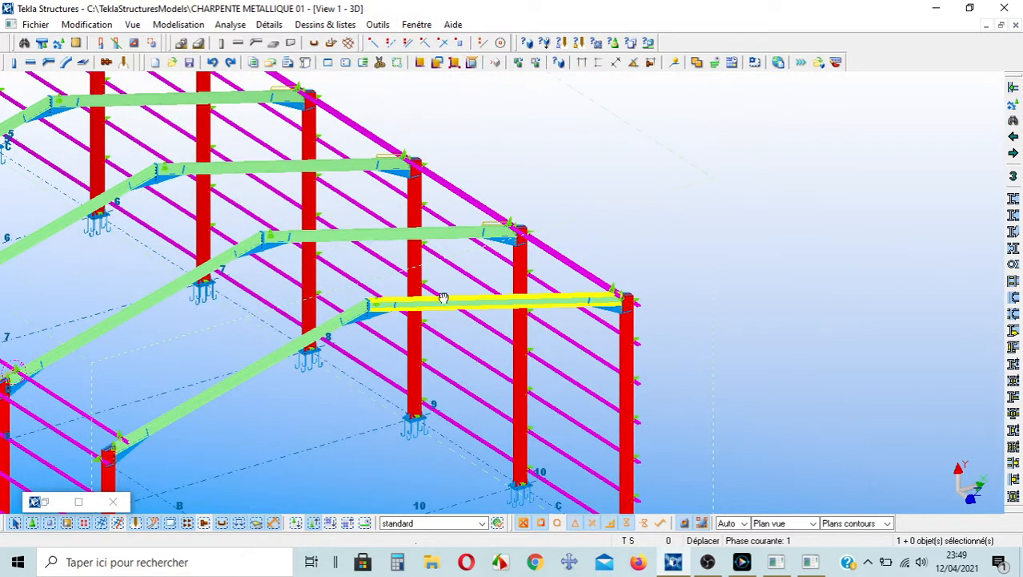
scroll(627, 298, "up", 6)
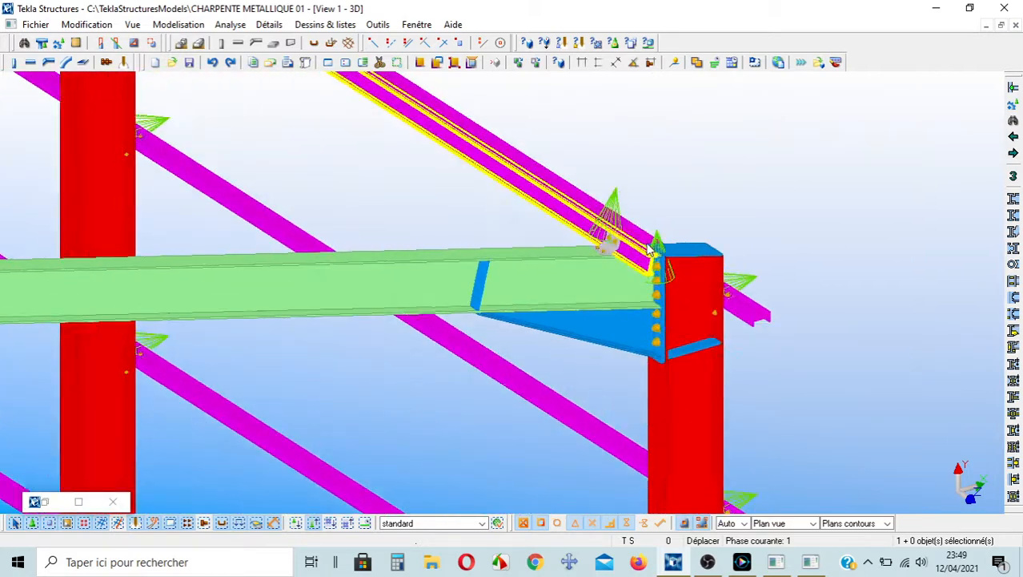
scroll(651, 250, "up", 3)
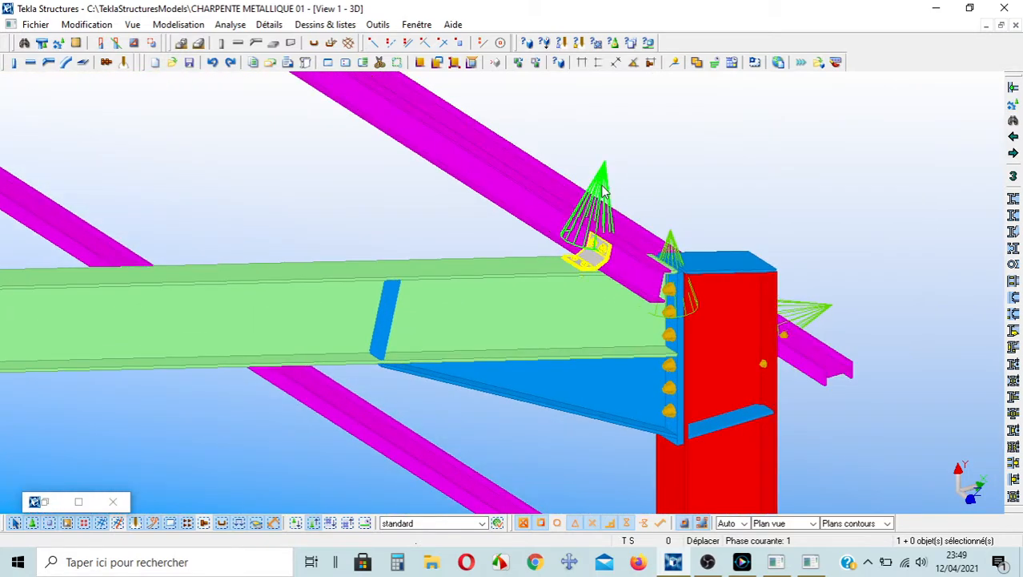
Set the attachment creation side (Création d'attaches) of the Echantignoles (11) purlin connection on the next portal frame at the grid C eave to Gauche
scroll(604, 196, "down", 1)
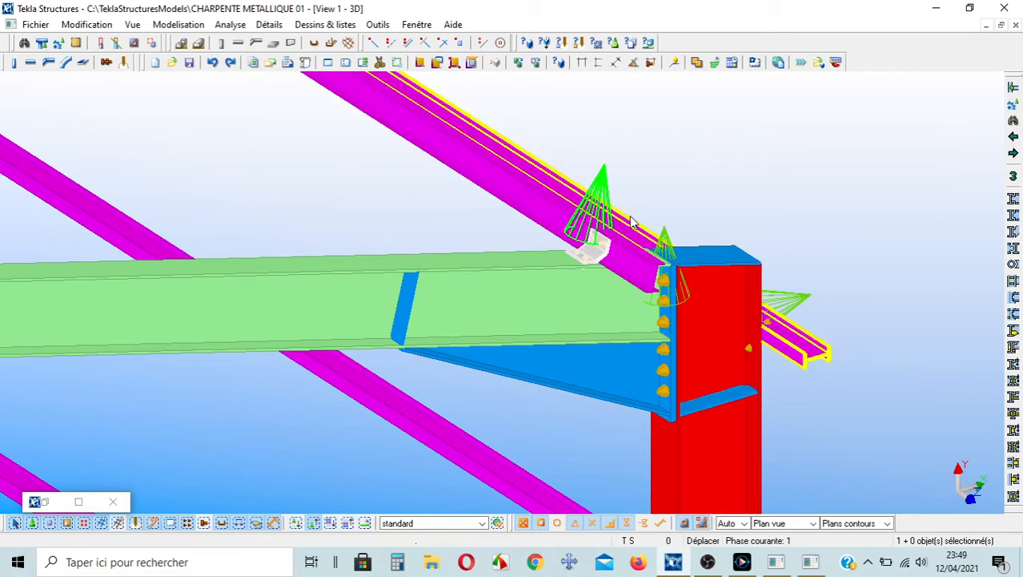
scroll(374, 254, "down", 1)
scroll(498, 315, "down", 2)
middle_click_drag(558, 275, 468, 274)
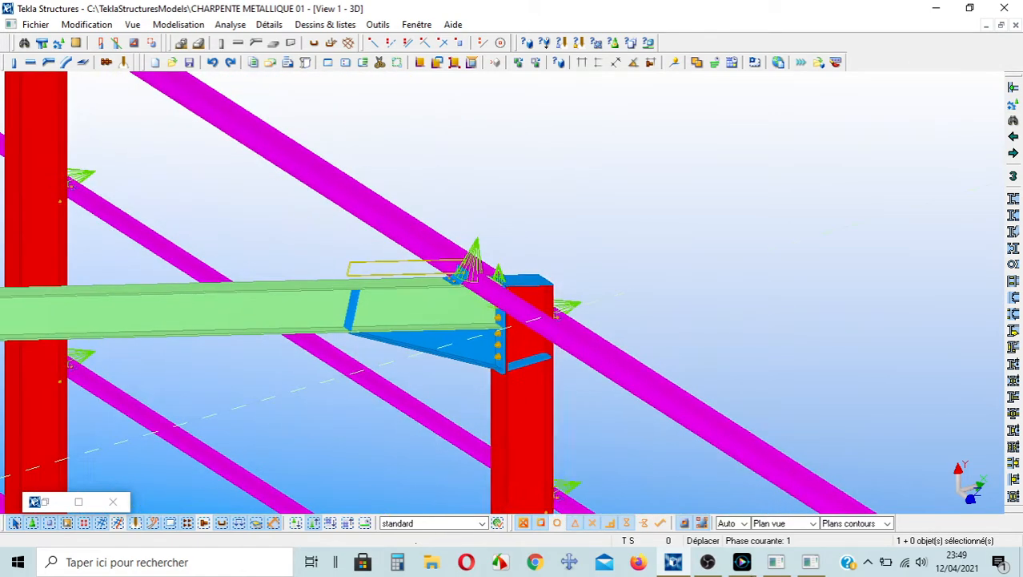
scroll(450, 272, "up", 2)
scroll(460, 277, "up", 1)
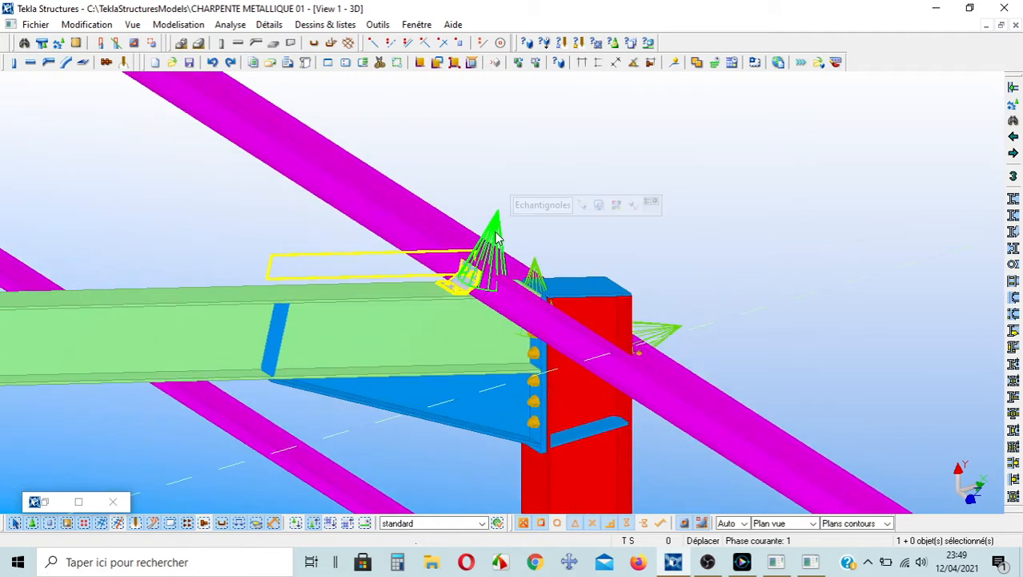
double_click(496, 236)
left_click_drag(296, 55, 823, 44)
left_click(706, 121)
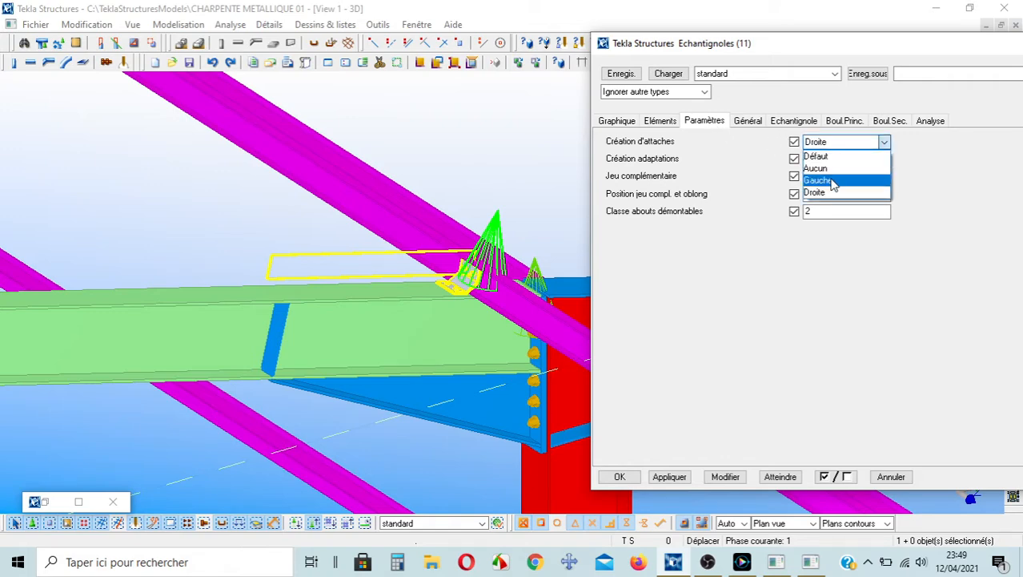
left_click(833, 181)
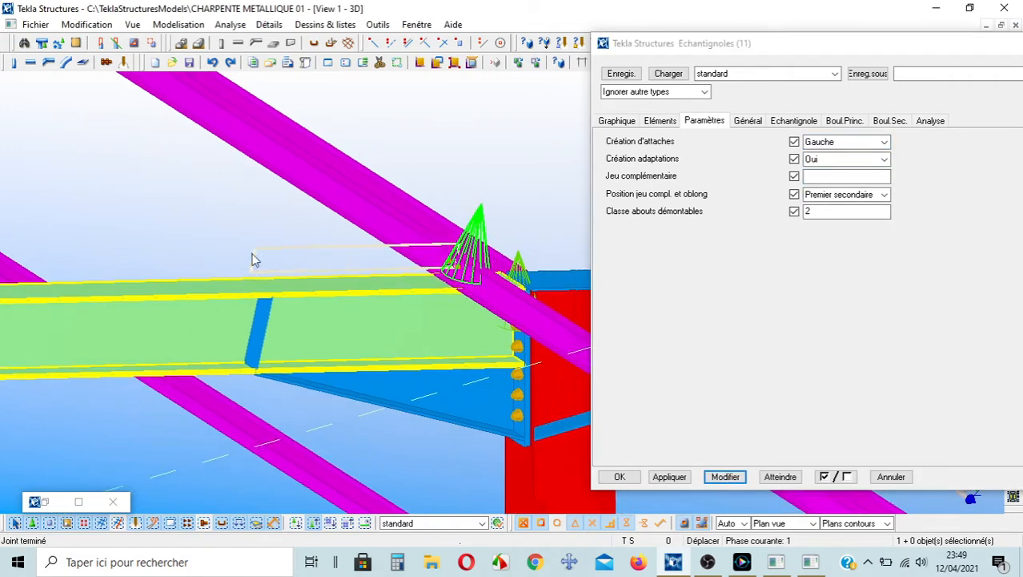
In the PIGNON1 view, select the other overlapping Echantignoles (11) connections at the grid C eave purlin and apply the Gauche attachment side
scroll(347, 251, "down", 5)
middle_click_drag(448, 297, 435, 279)
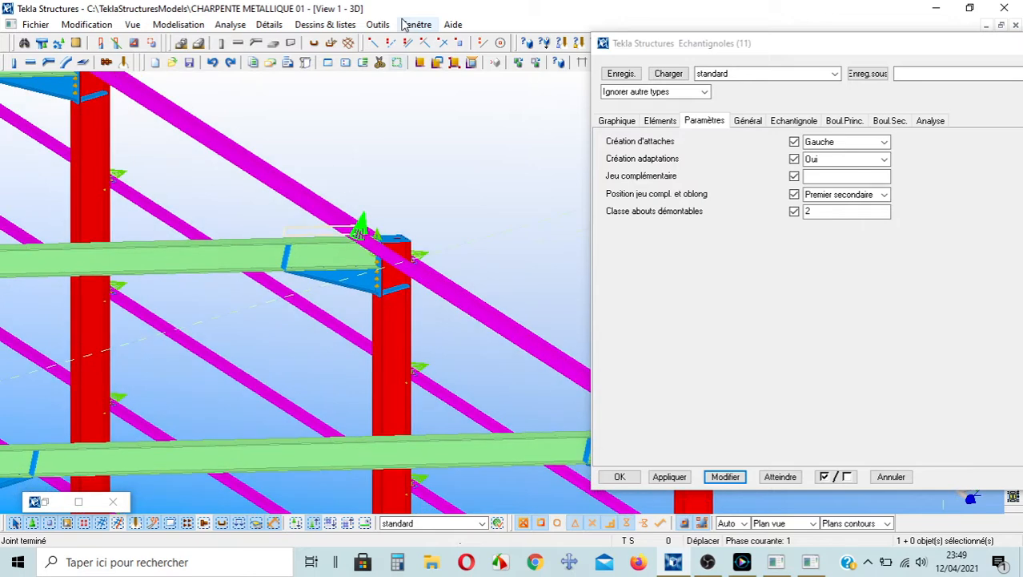
left_click(417, 25)
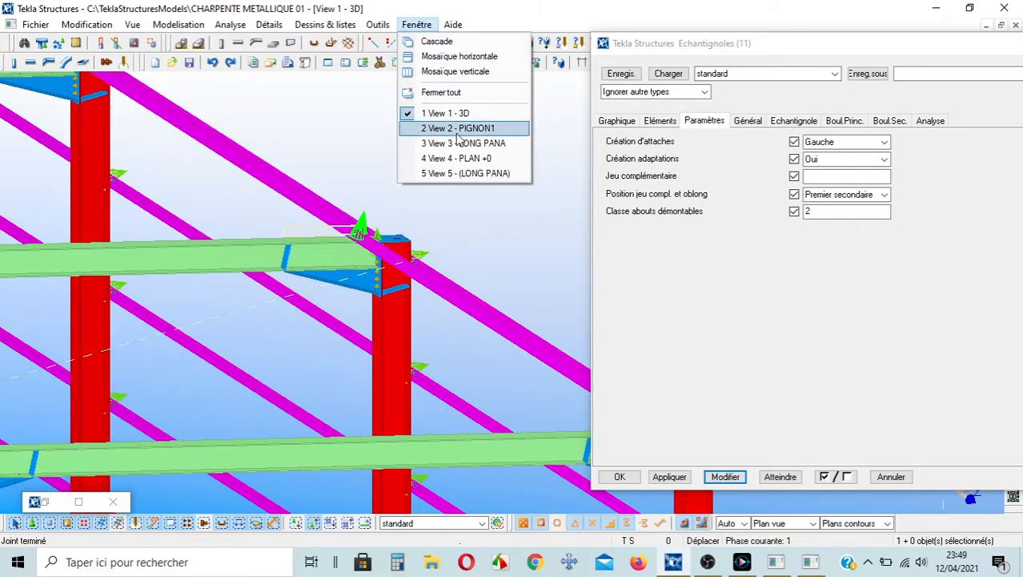
left_click(474, 128)
scroll(385, 211, "up", 8)
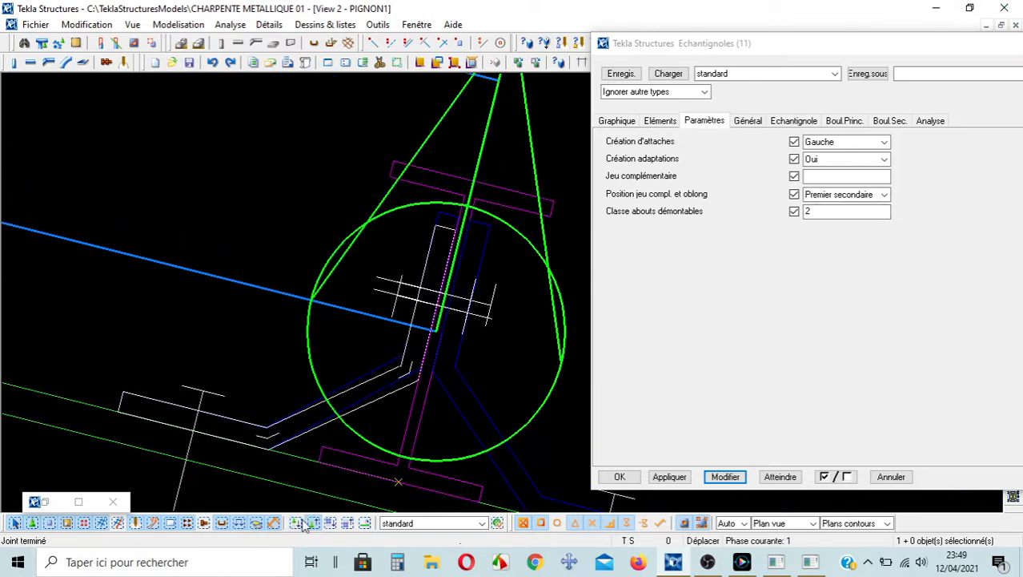
scroll(442, 226, "up", 2)
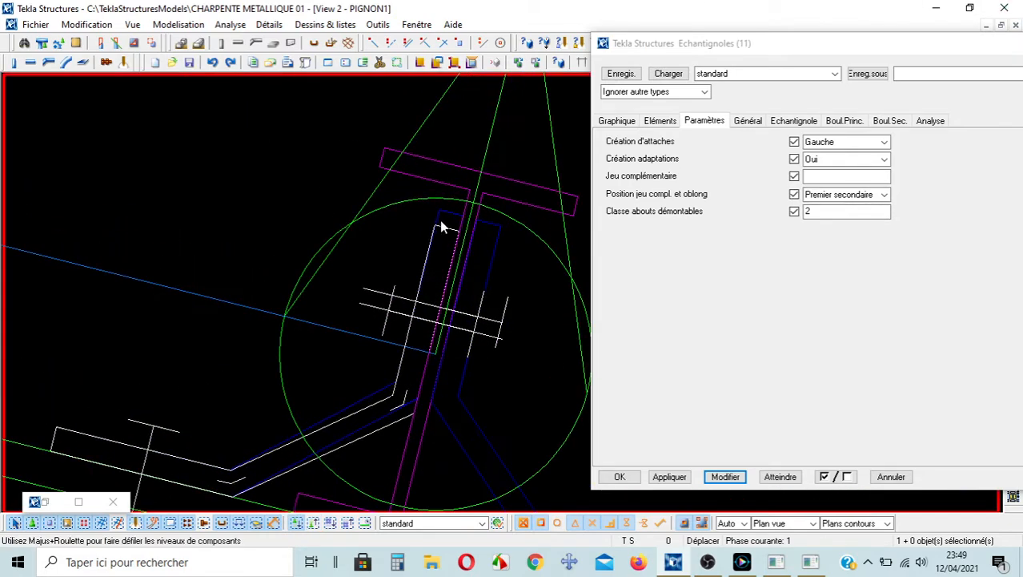
left_click(432, 224)
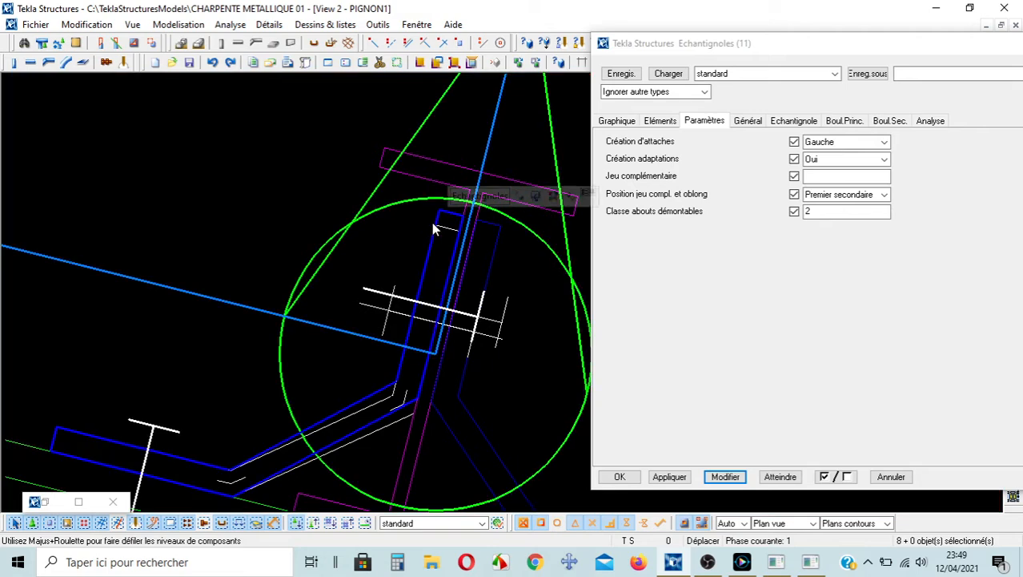
left_click(723, 478)
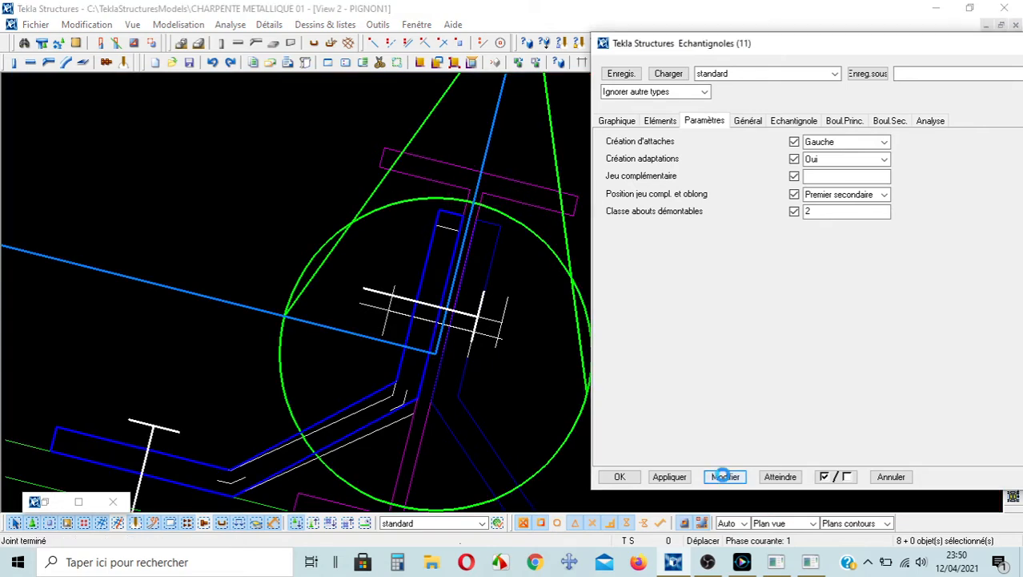
scroll(381, 242, "down", 2)
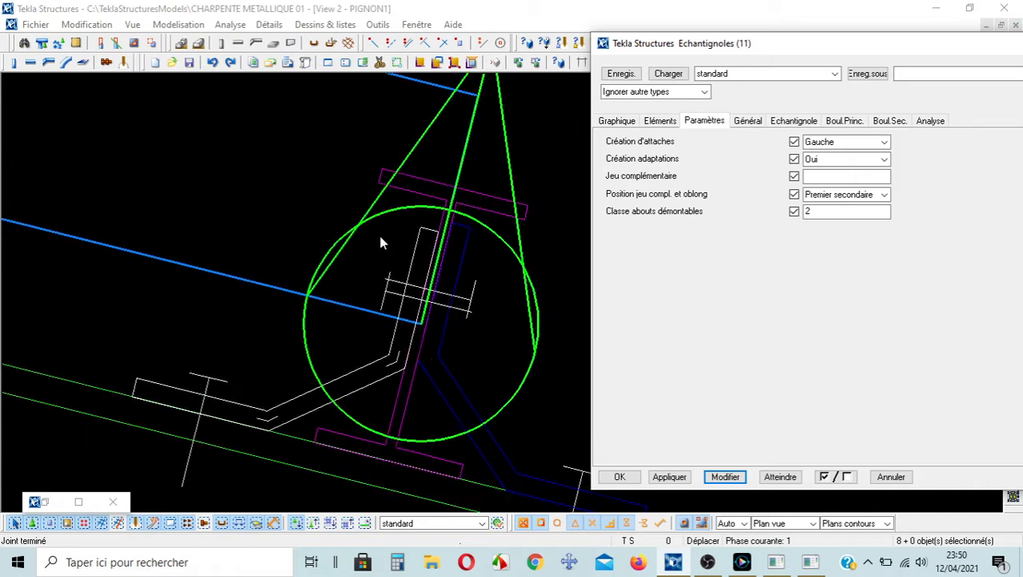
left_click(618, 477)
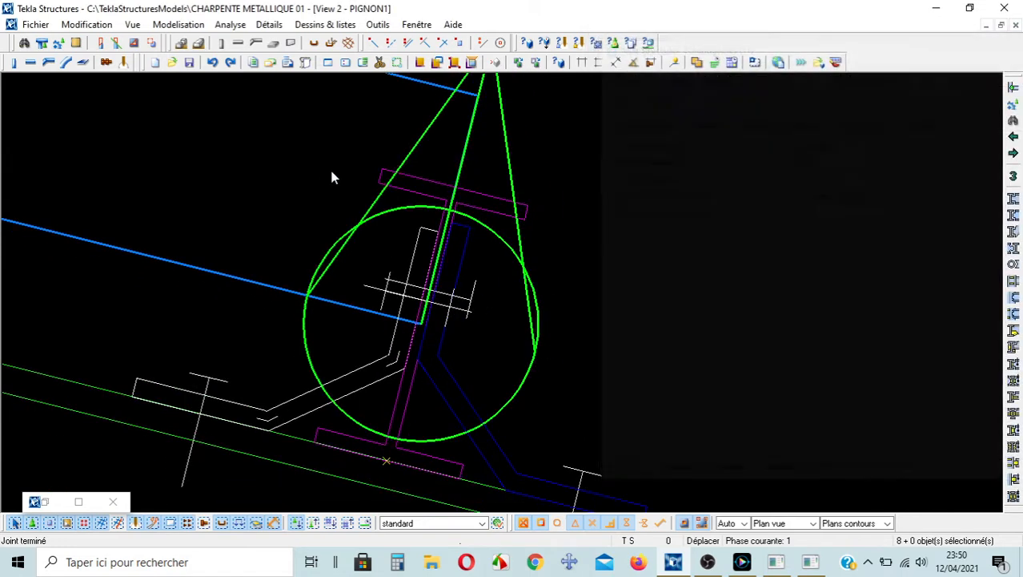
Set Création d'attaches to Droite for the Echantignoles (93) connection whose bracket sits on the ridge side of the purlin
scroll(326, 225, "down", 2)
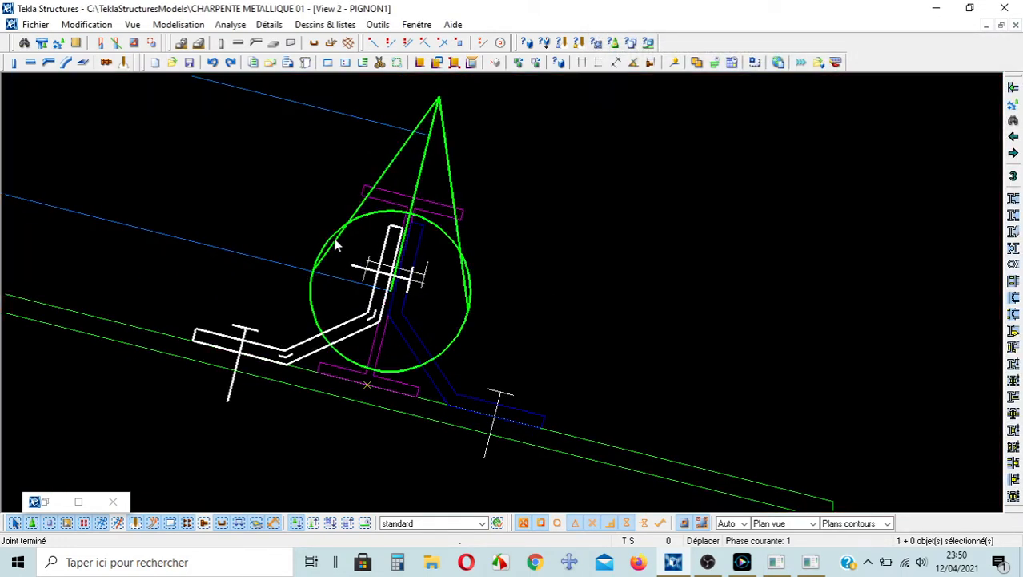
double_click(333, 238)
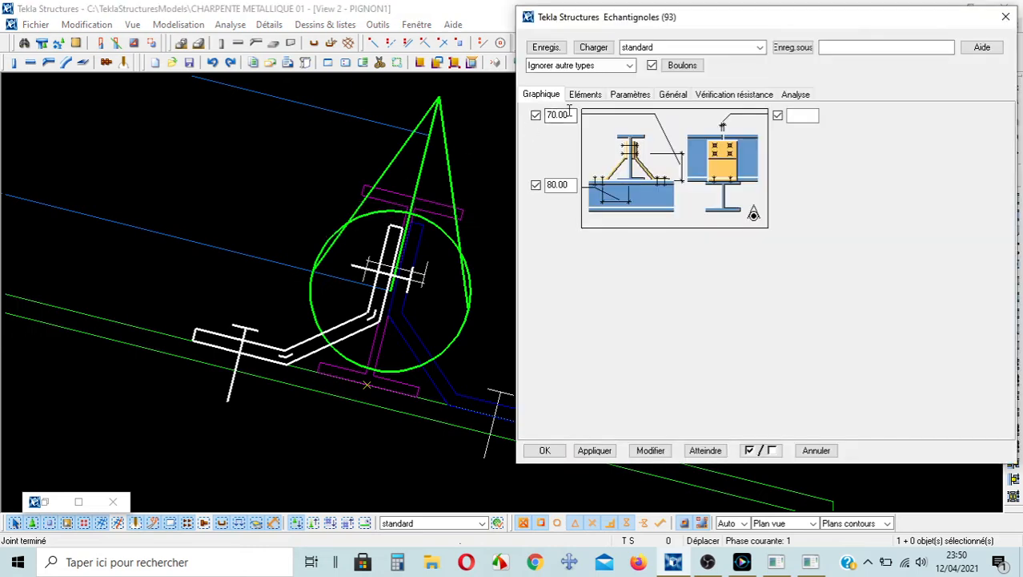
left_click(627, 96)
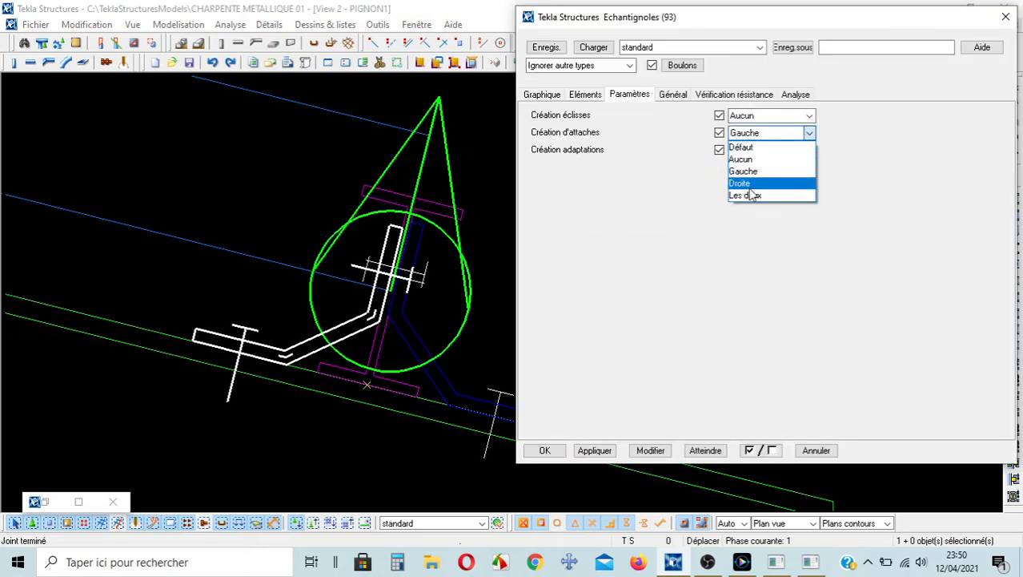
left_click(749, 185)
left_click(652, 451)
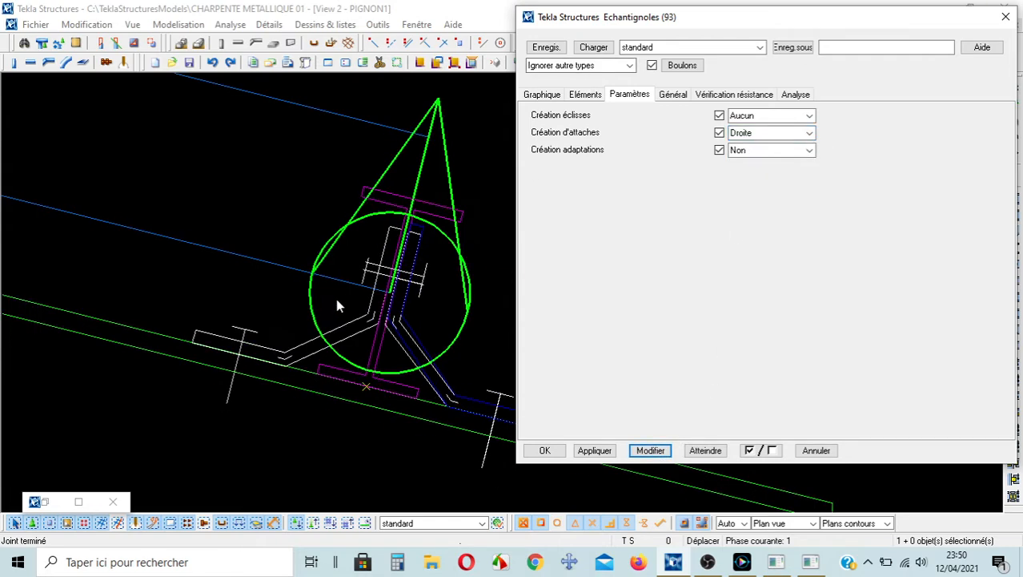
Try to apply the Droite attachment side to the remaining bracket connection on the ridge side of the purlin
left_click(316, 346)
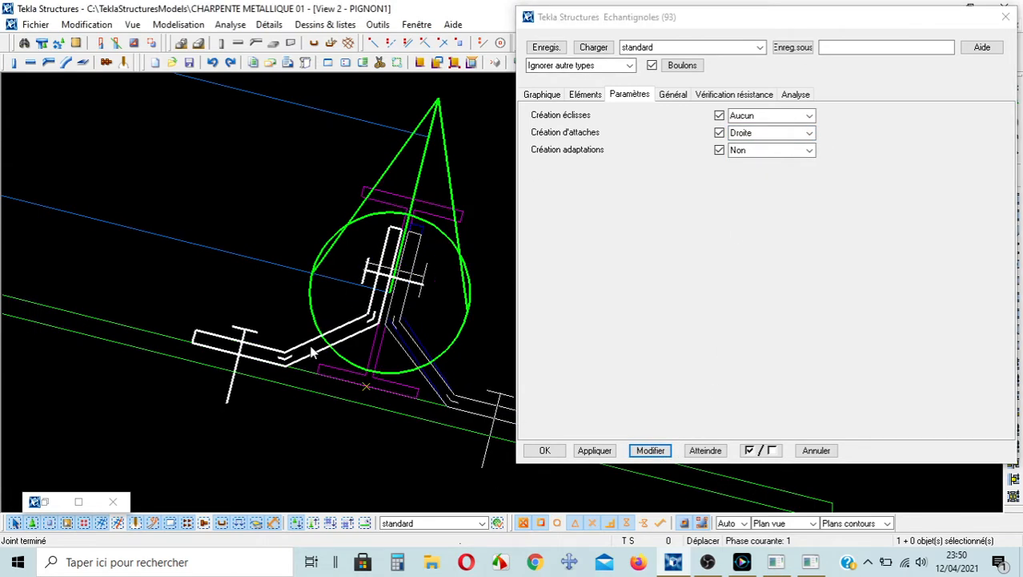
left_click(636, 452)
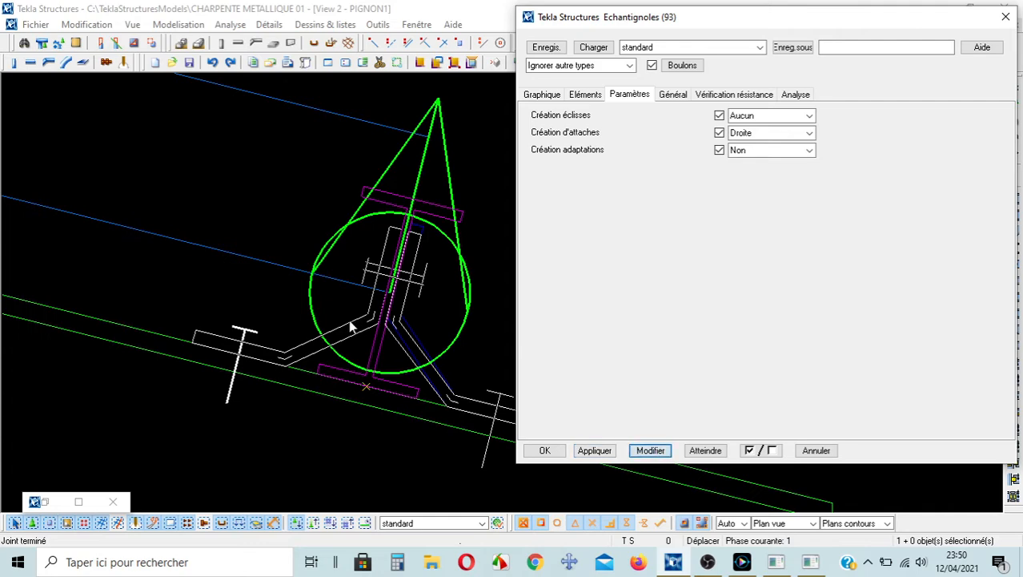
left_click(305, 335)
left_click(635, 453)
left_click(317, 277)
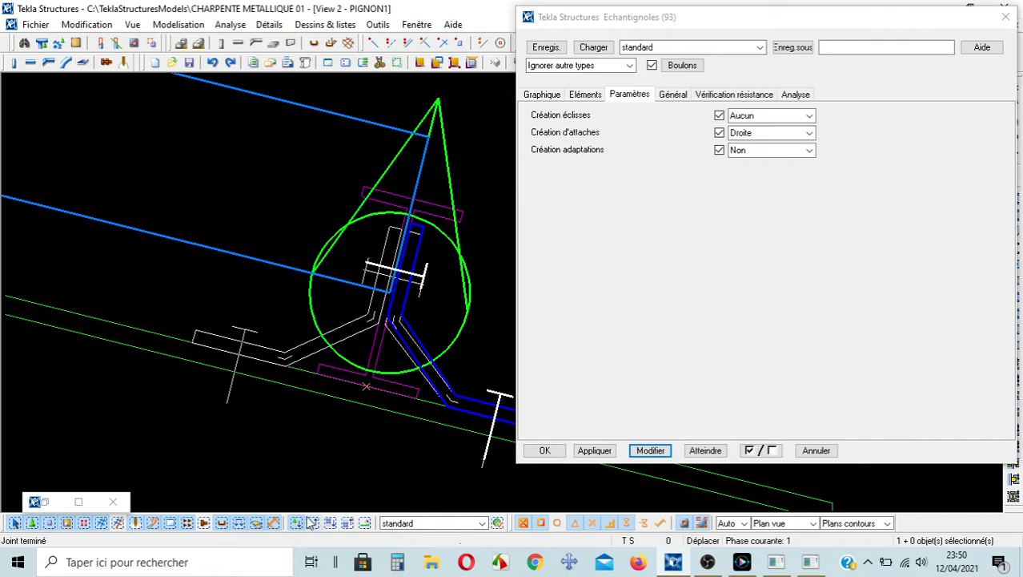
left_click(301, 358)
scroll(301, 358, "down", 1)
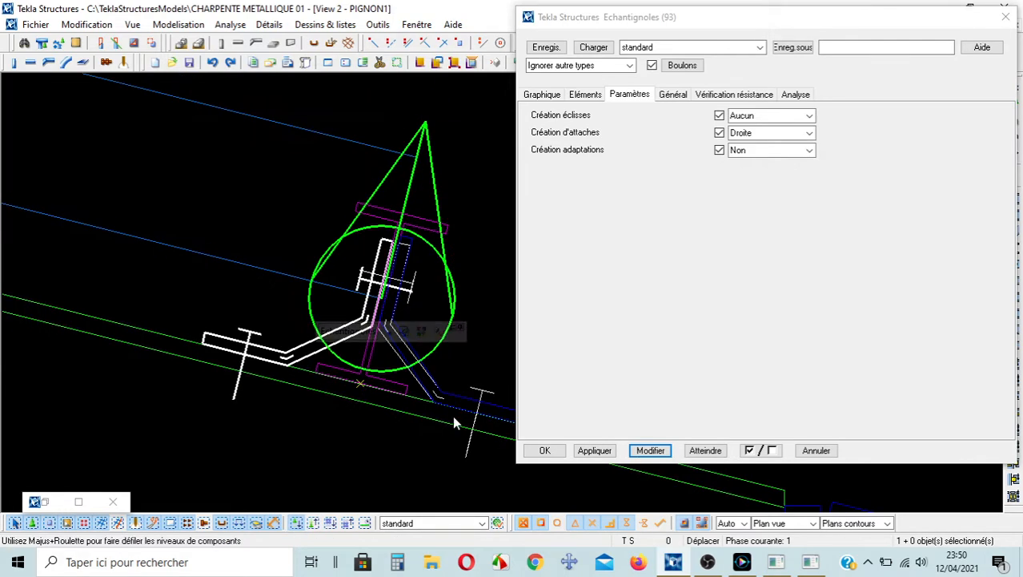
left_click(650, 450)
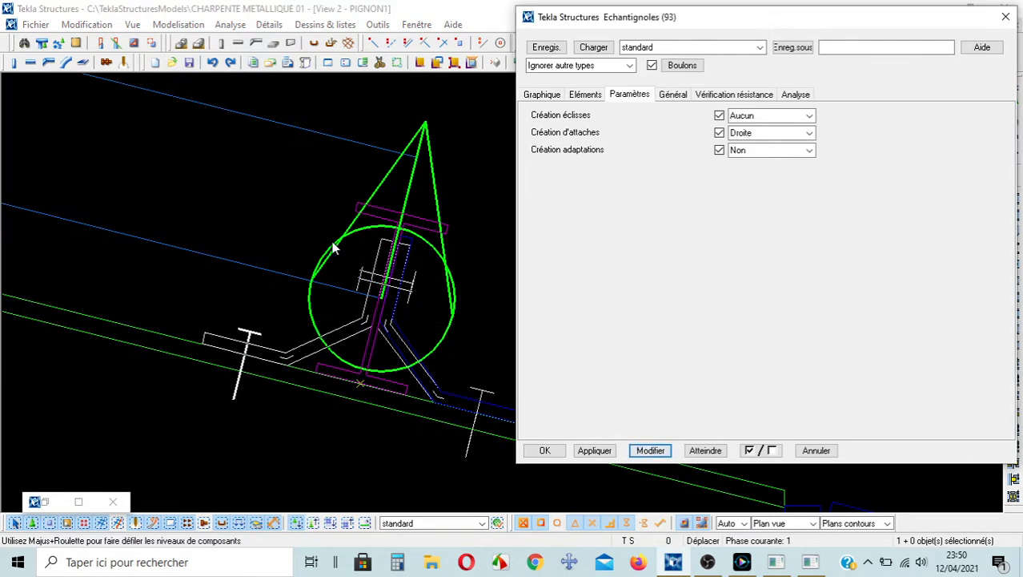
Set Création d'attaches to Gauche for the remaining ridge-side bracket connection and close its settings
left_click(287, 353)
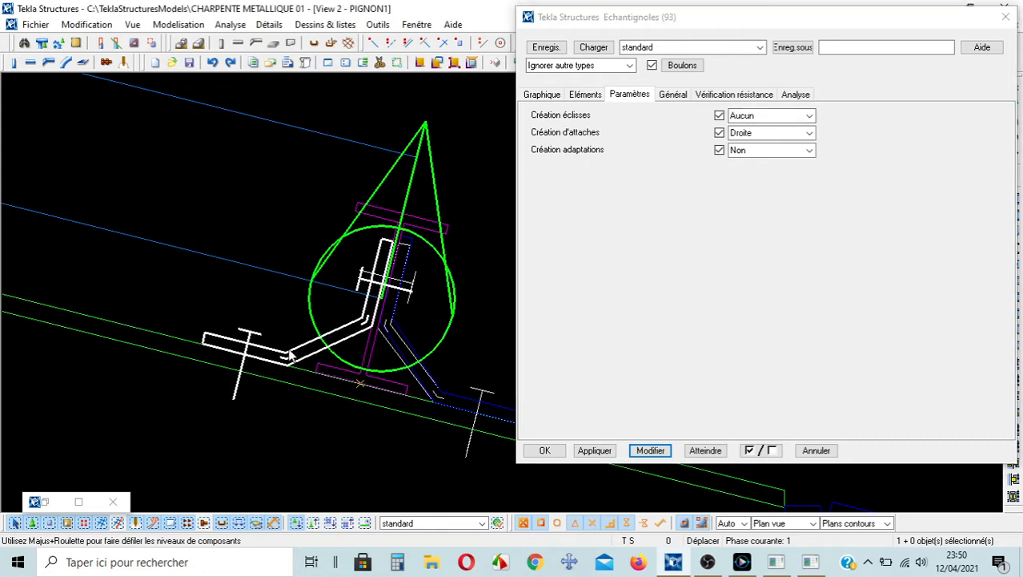
left_click(745, 119)
left_click(749, 134)
left_click(751, 134)
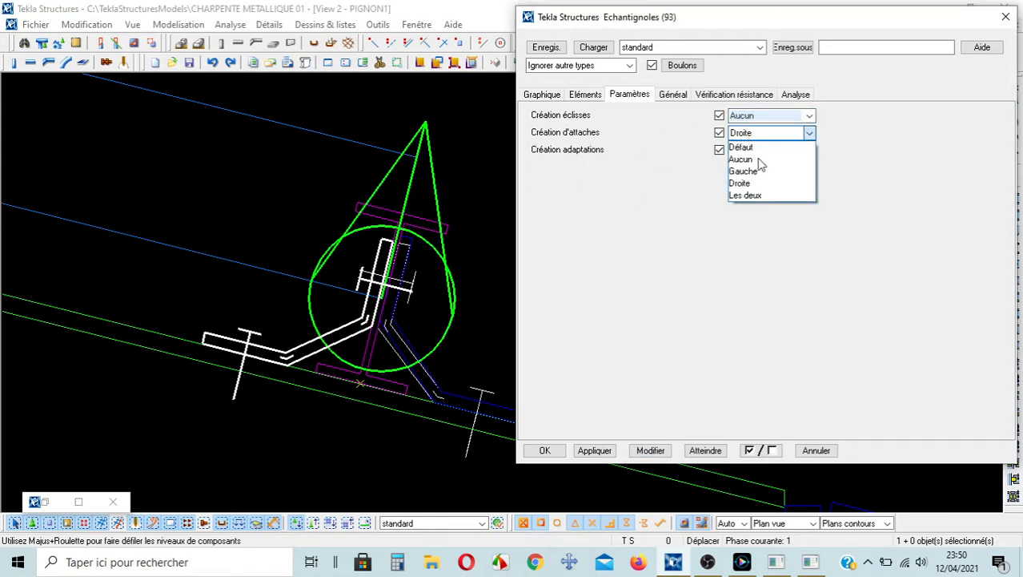
left_click(753, 175)
left_click(650, 451)
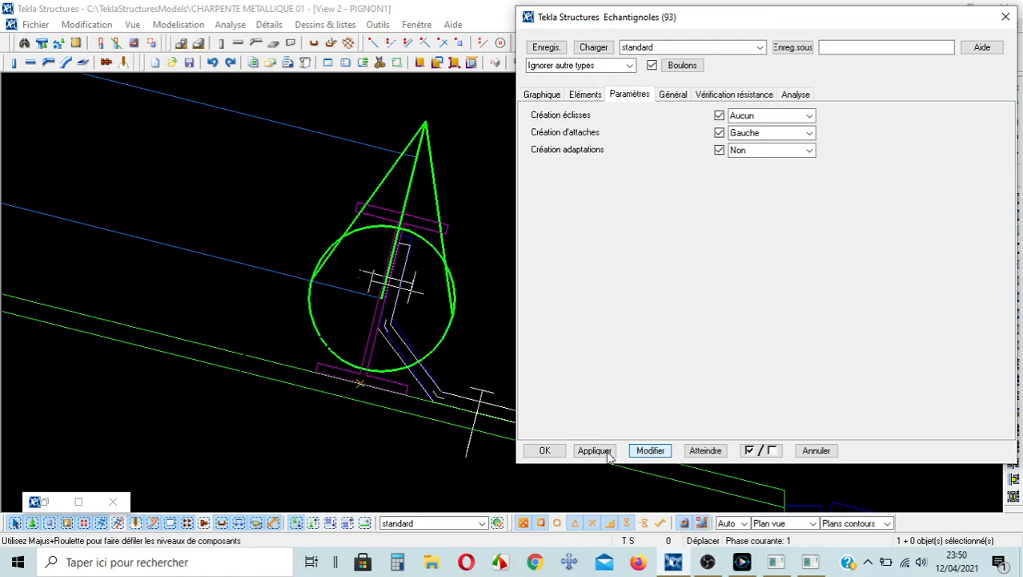
left_click(545, 452)
Return to the 3D view and inspect the purlin brackets on the end and neighbouring frame rafters at the grid C eave
scroll(501, 238, "down", 2)
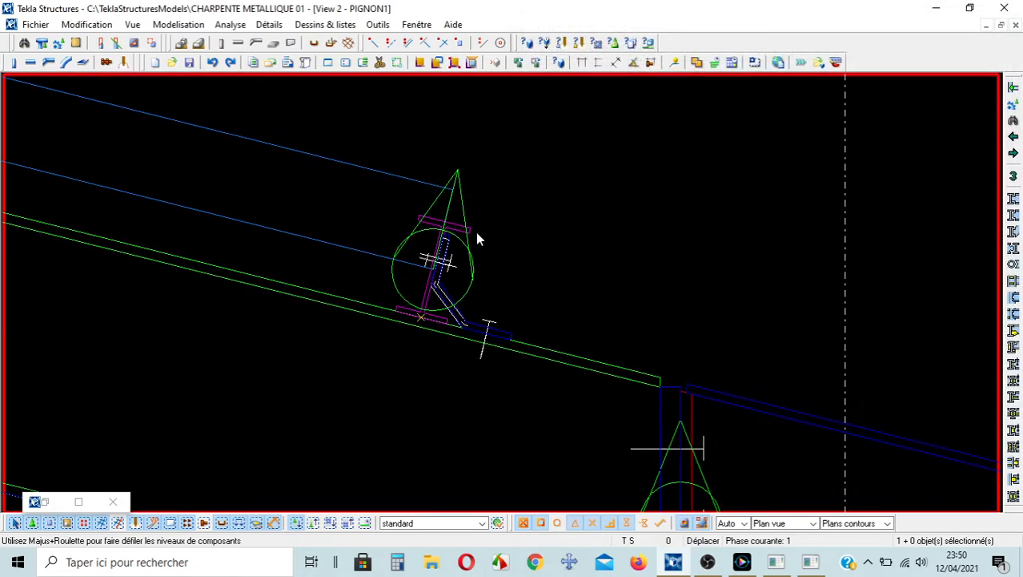
scroll(757, 198, "down", 5)
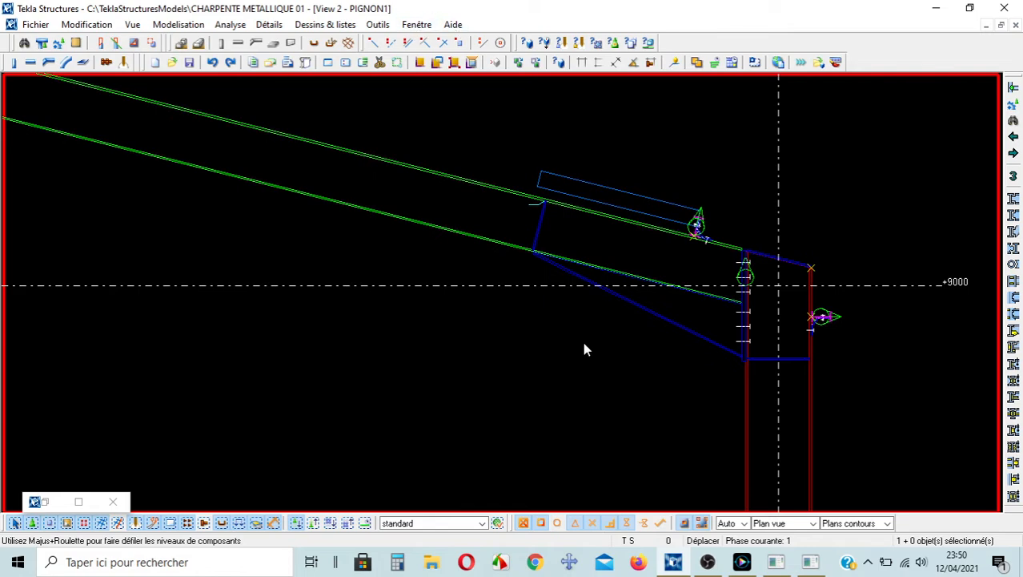
left_click(416, 24)
left_click(464, 110)
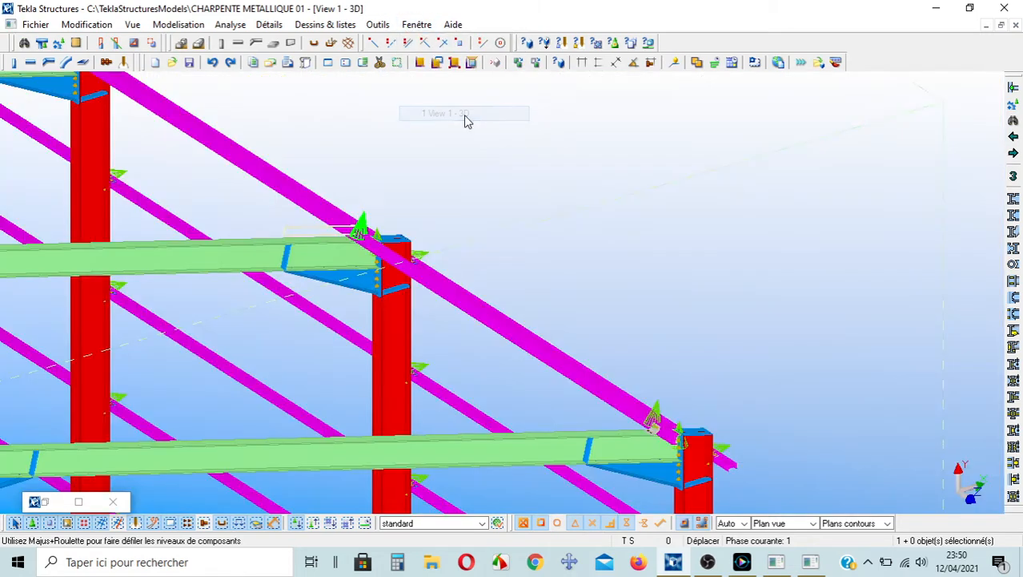
scroll(592, 324, "up", 2)
scroll(625, 348, "up", 5)
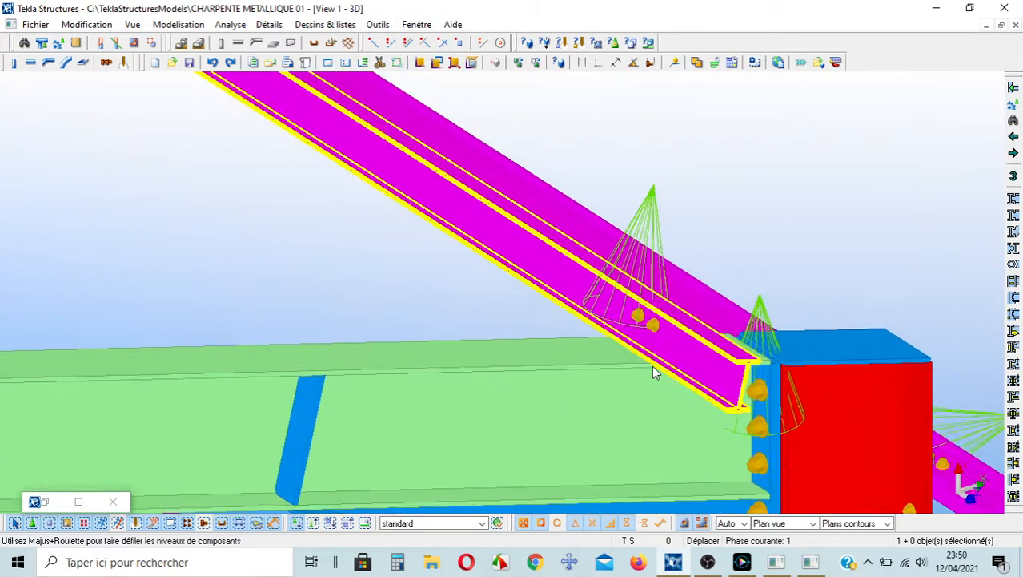
middle_click_drag(688, 328, 671, 356, "ctrl")
scroll(671, 356, "down", 4)
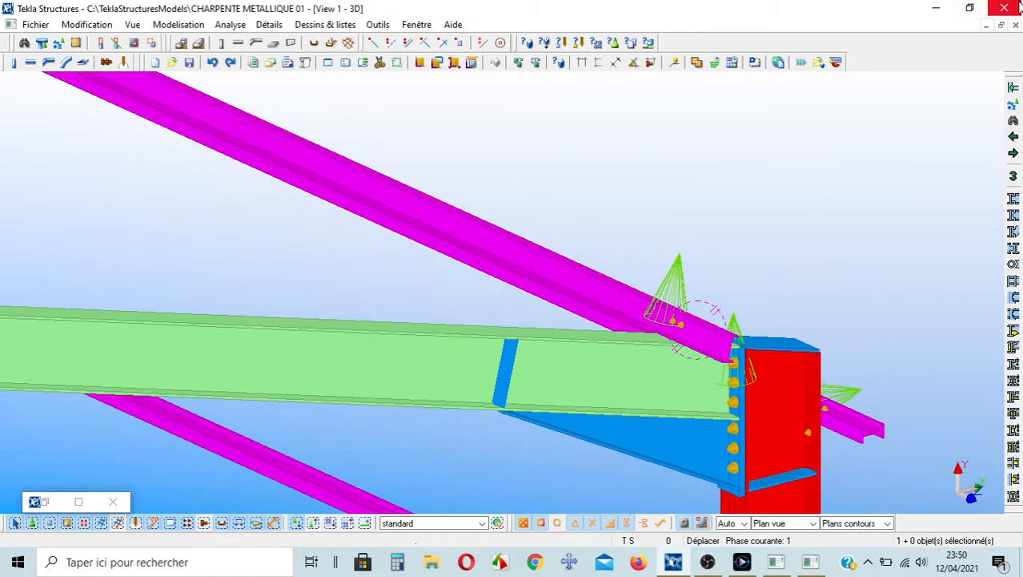
scroll(774, 411, "up", 1)
left_click(922, 563)
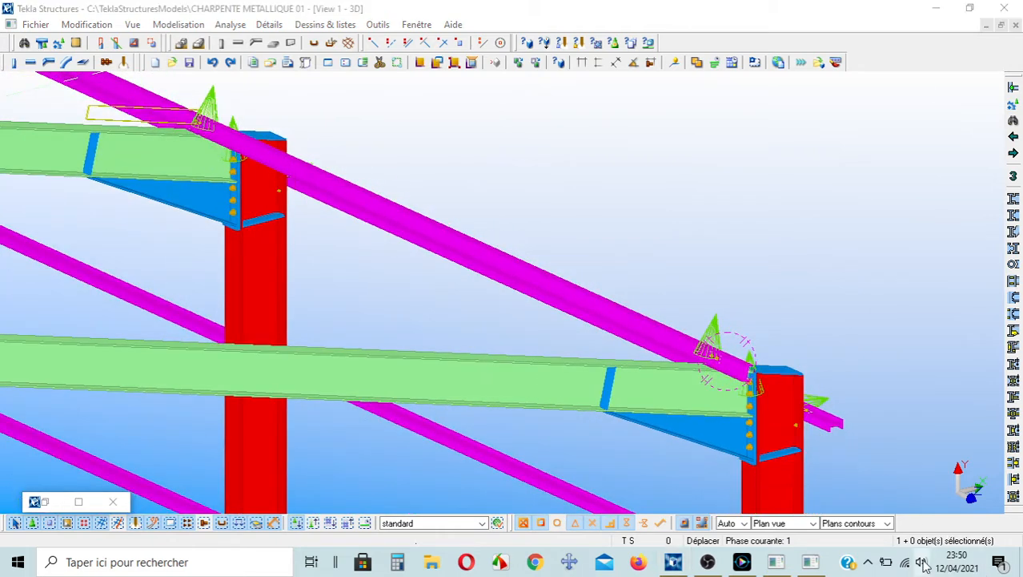
scroll(924, 499, "up", 1)
left_click(887, 384)
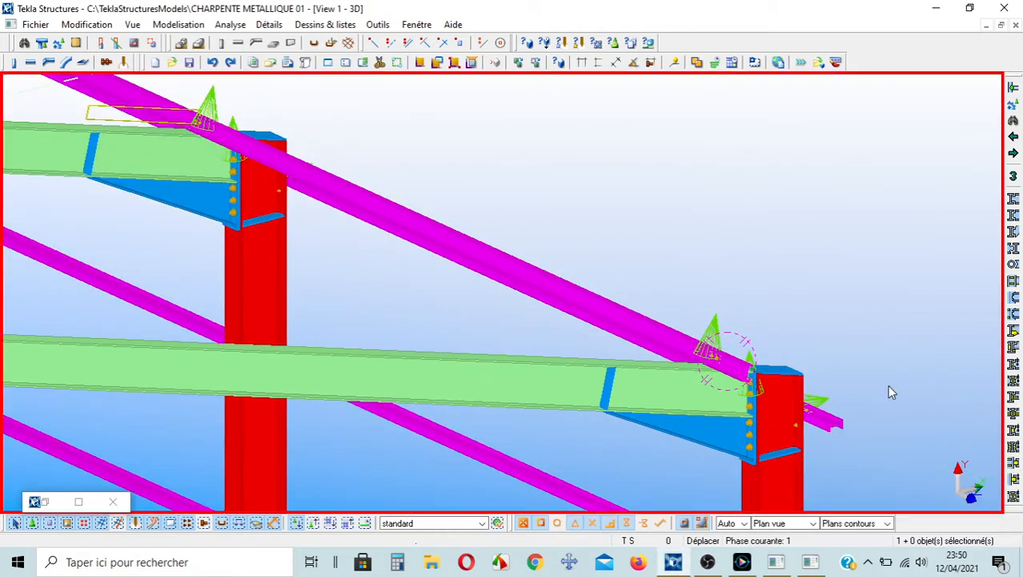
middle_click_drag(645, 370, 733, 439)
middle_click_drag(505, 294, 658, 345)
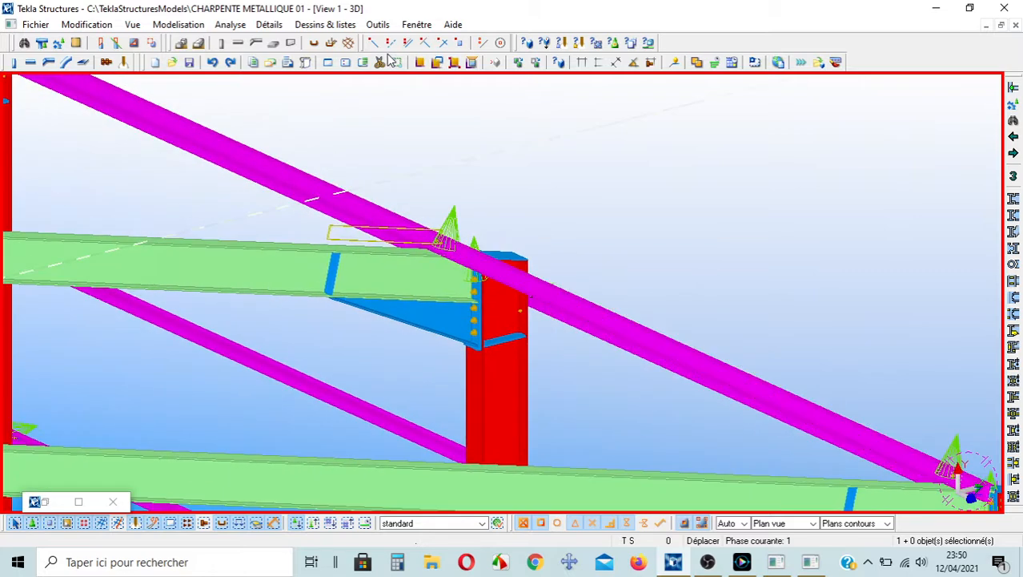
Switch from the 3D view to the PIGNON1 elevation view
left_click(418, 24)
left_click(470, 118)
left_click(418, 24)
left_click(452, 126)
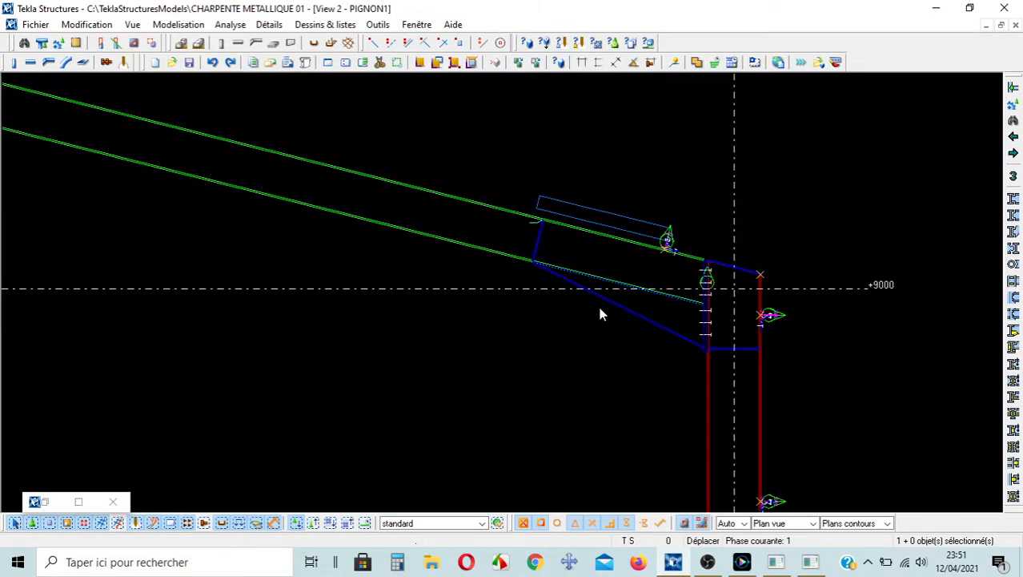
Add a point at the top edge of each rafter where it meets the ridge end plates on grid B
scroll(523, 305, "up", 1)
middle_click_drag(521, 304, 898, 575)
middle_click_drag(267, 331, 1012, 405)
scroll(812, 346, "up", 3)
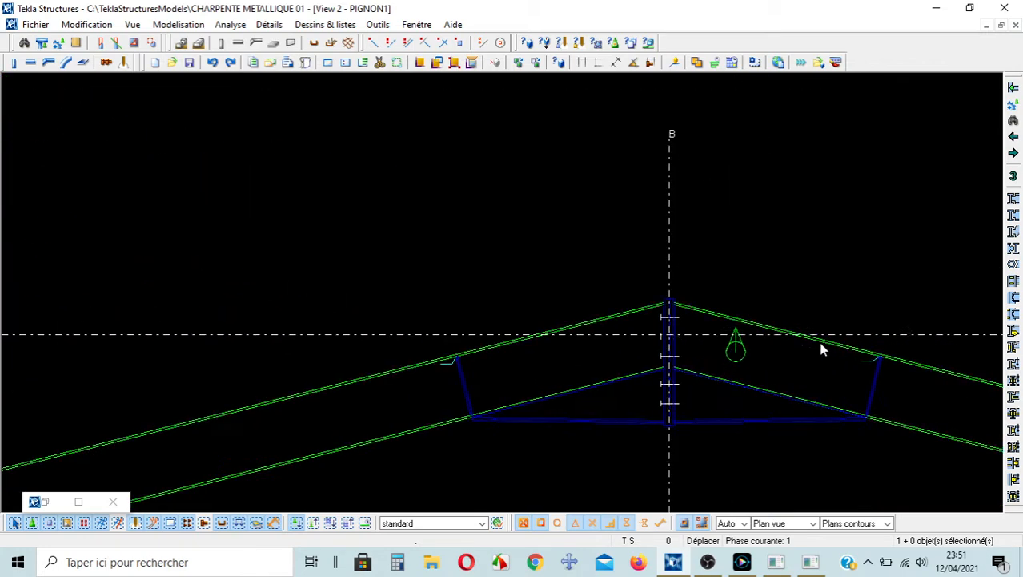
middle_click_drag(736, 236, 413, 96)
left_click(460, 43)
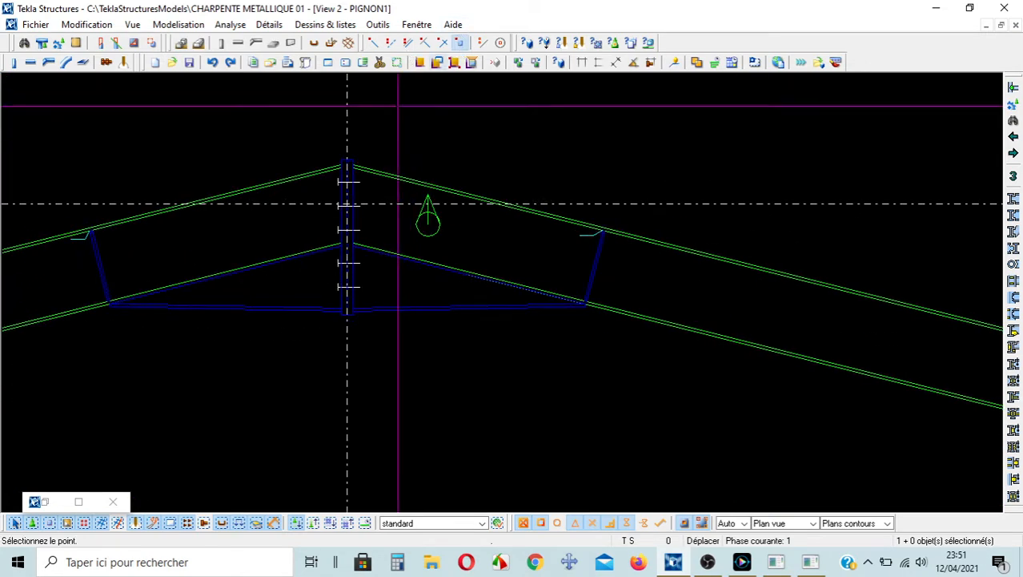
scroll(337, 175, "up", 5)
left_click(318, 214)
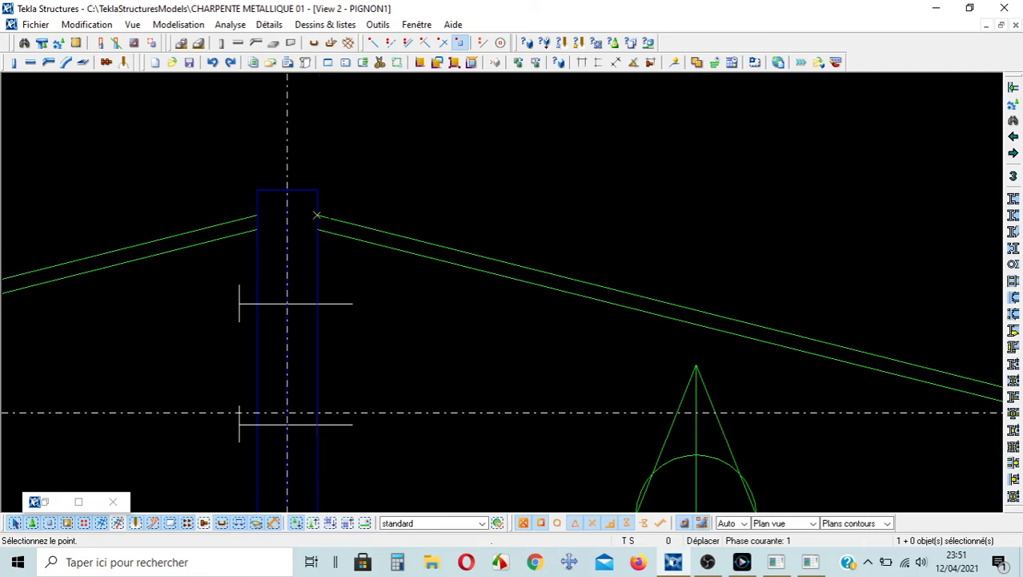
scroll(170, 212, "up", 2)
left_click(299, 216)
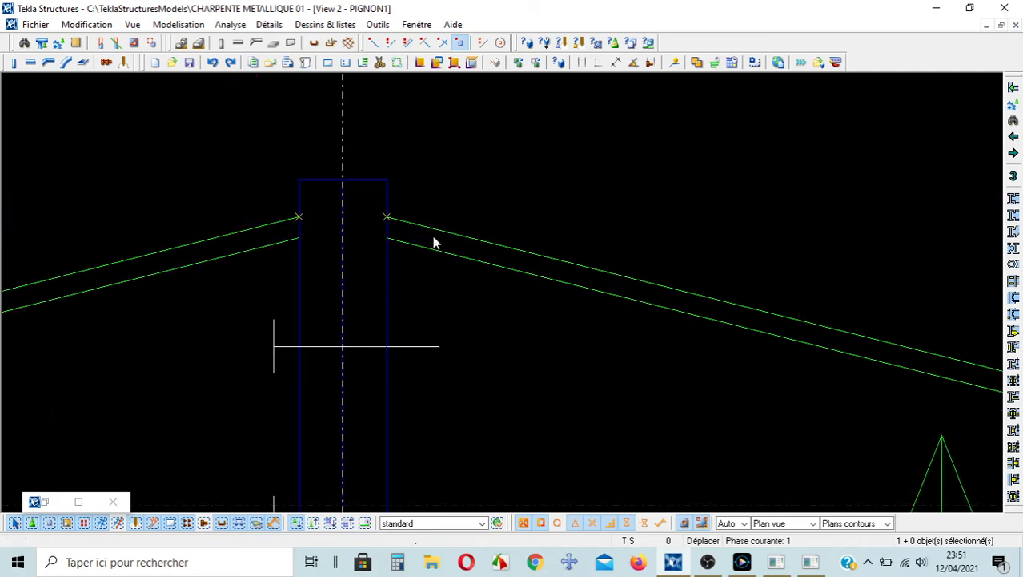
Copy the ridge point on the grid C side 200 mm down along the rafter's top edge
double_click(385, 220)
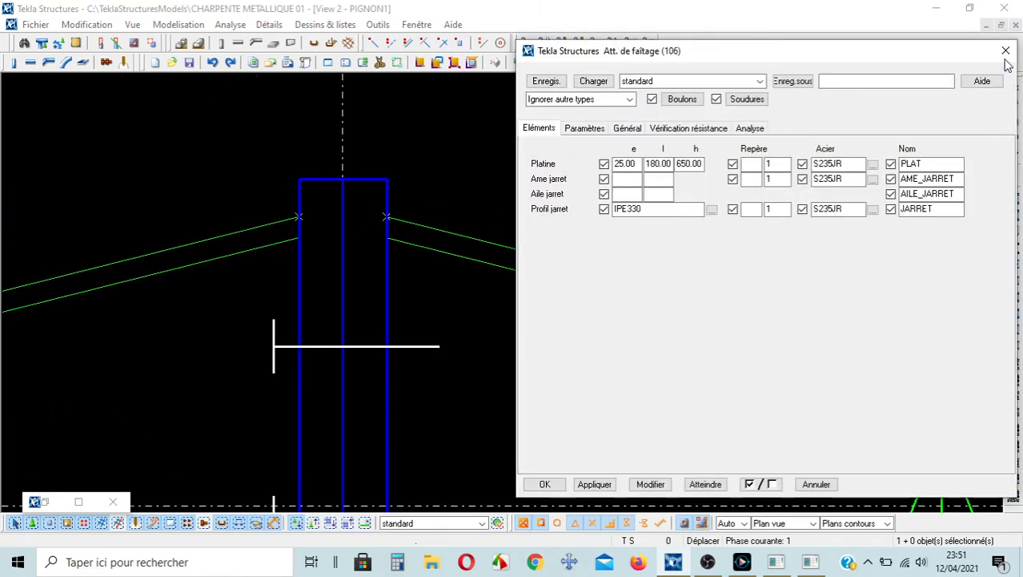
left_click(1005, 52)
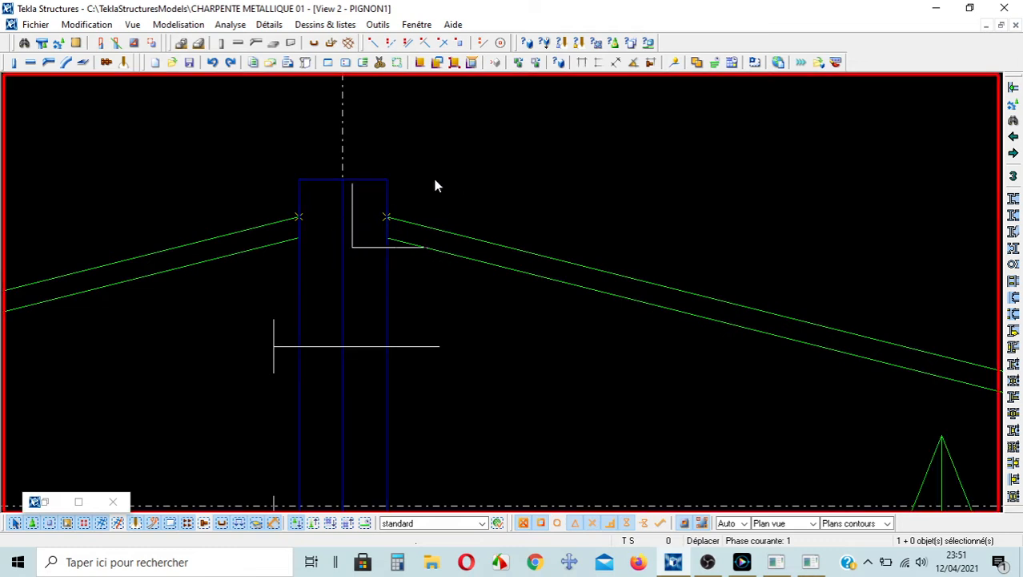
right_click(439, 156)
left_click(471, 221)
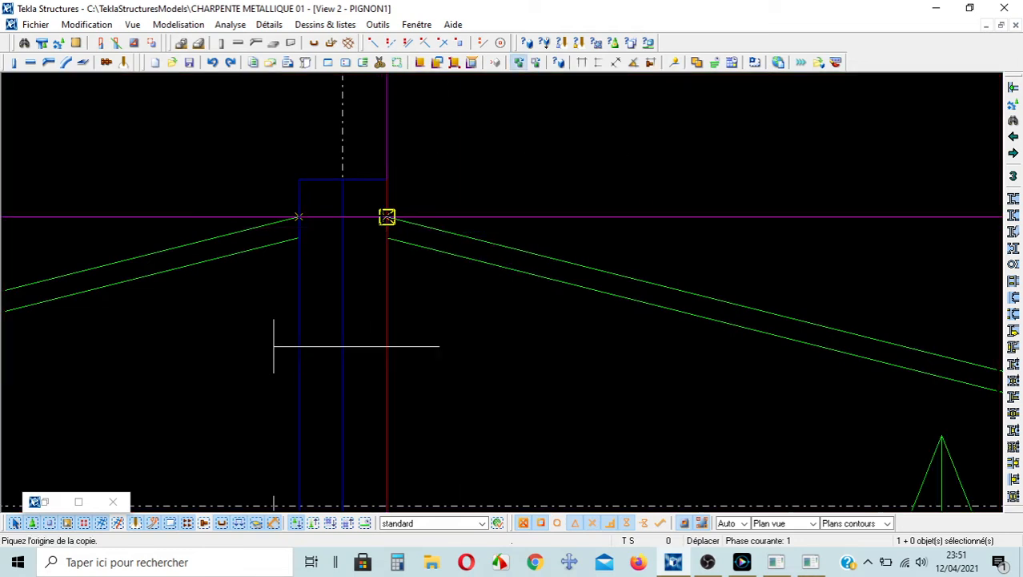
left_click(386, 217)
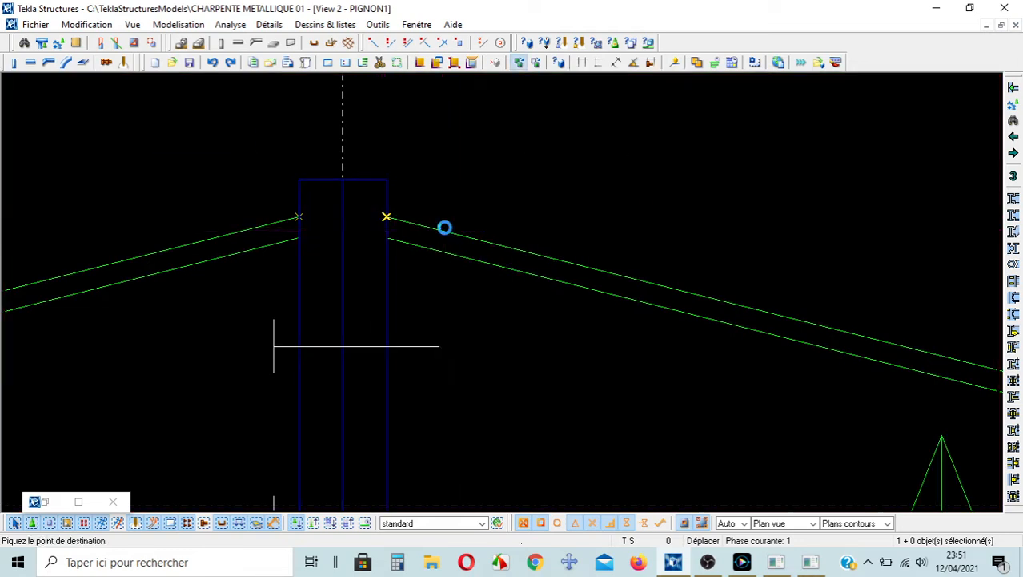
type("200")
key("Return")
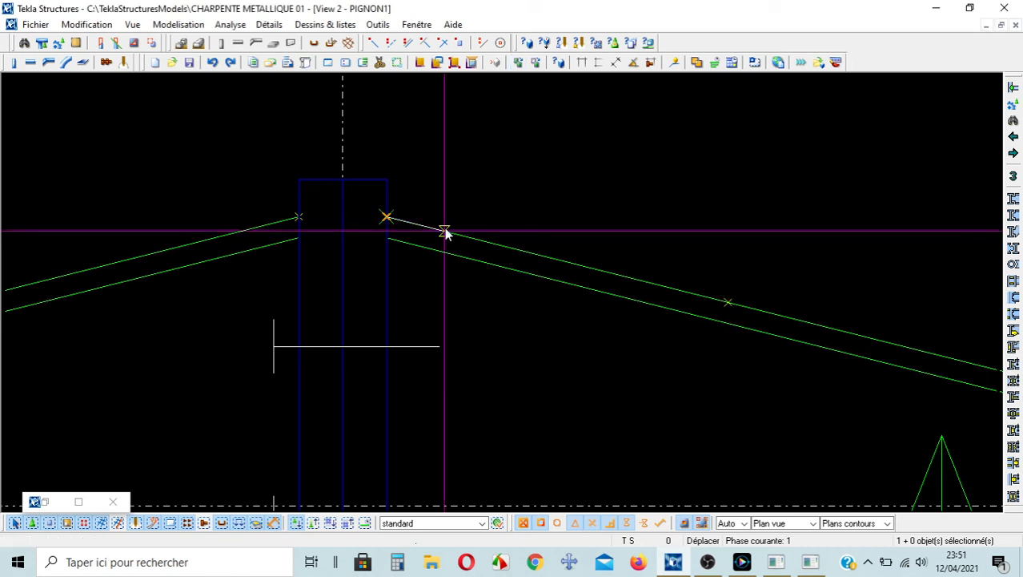
Copy the ridge point on the grid A side 200 mm down along the opposite rafter's top edge
right_click(207, 106)
left_click(241, 165)
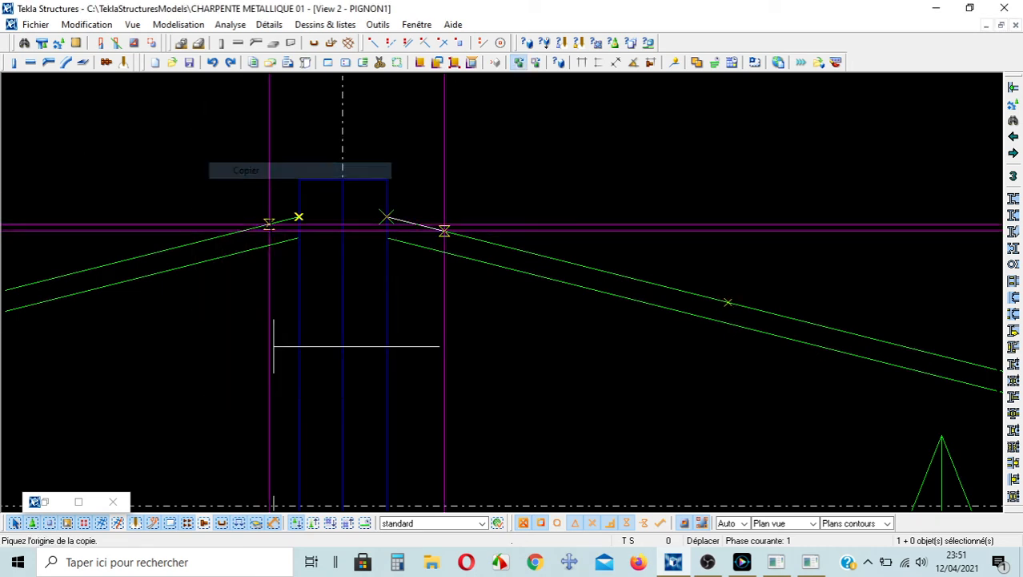
left_click(299, 217)
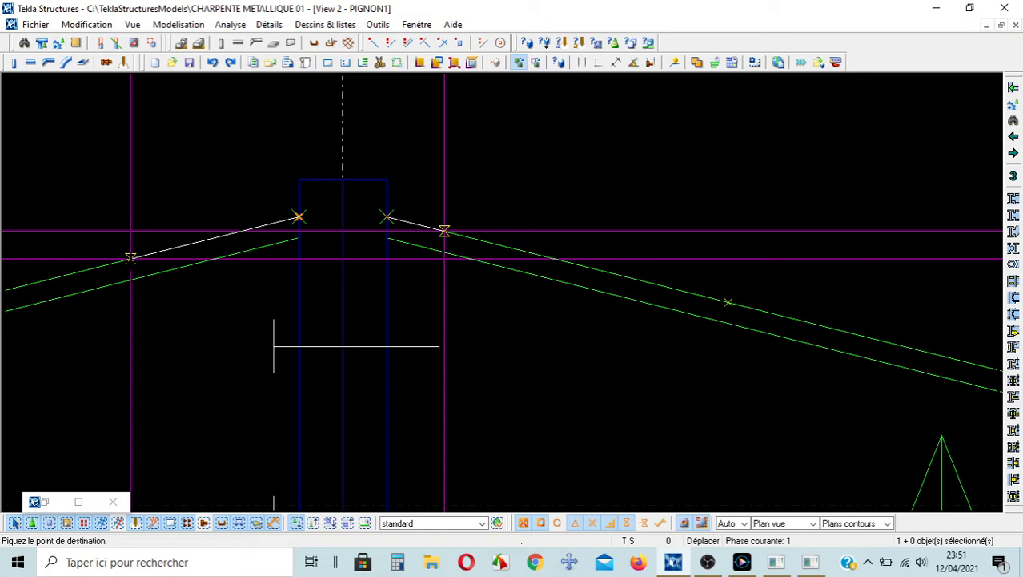
type("200")
key("Return")
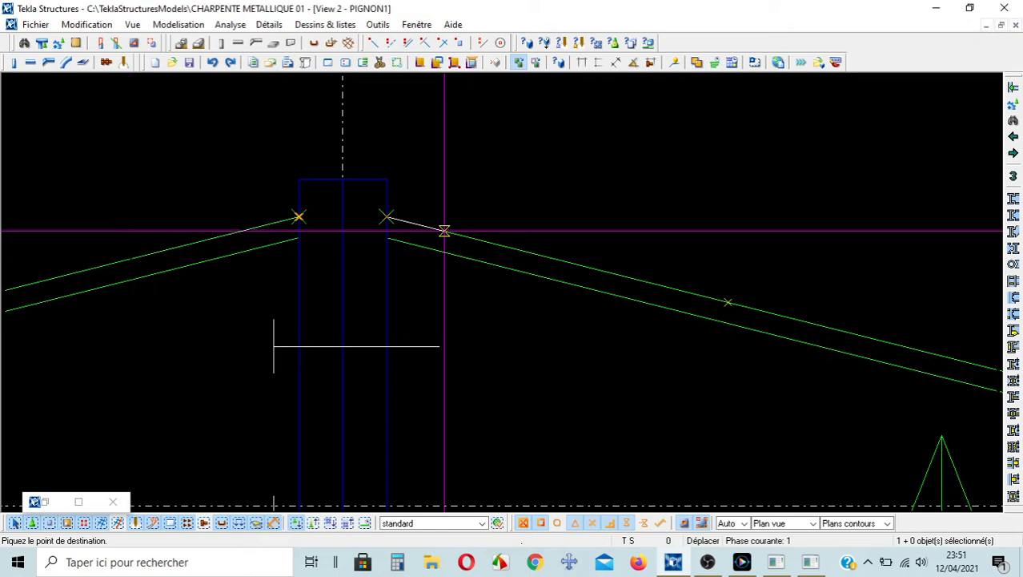
scroll(268, 291, "up", 5)
scroll(289, 311, "down", 3)
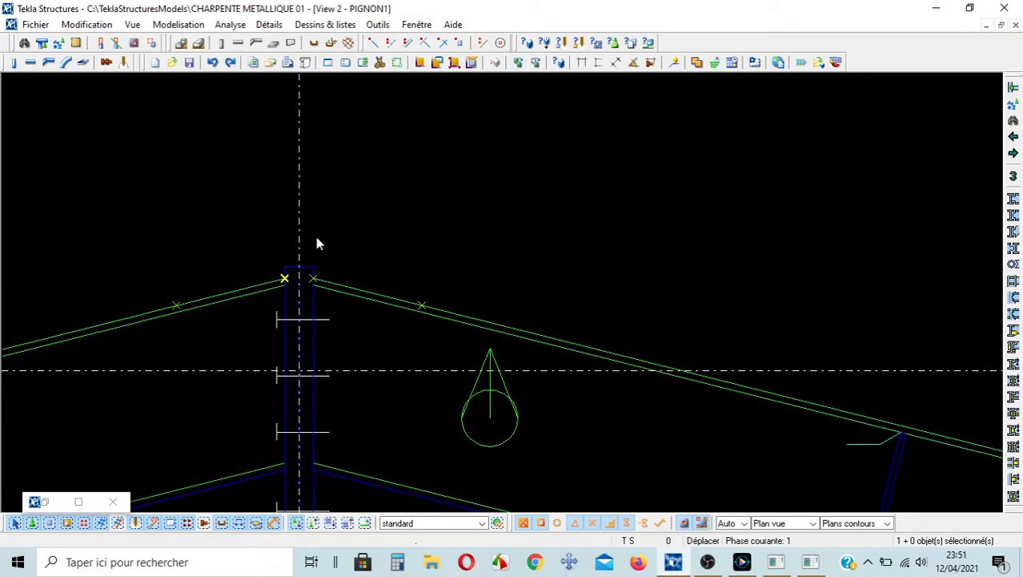
Copy the grid C eave purlins with their brackets from the purlin's base point to the 200 mm offset point near the ridge
scroll(407, 294, "up", 1)
scroll(428, 283, "down", 5)
middle_click_drag(360, 276, 272, 247)
scroll(448, 312, "down", 2)
middle_click_drag(589, 369, 32, 148)
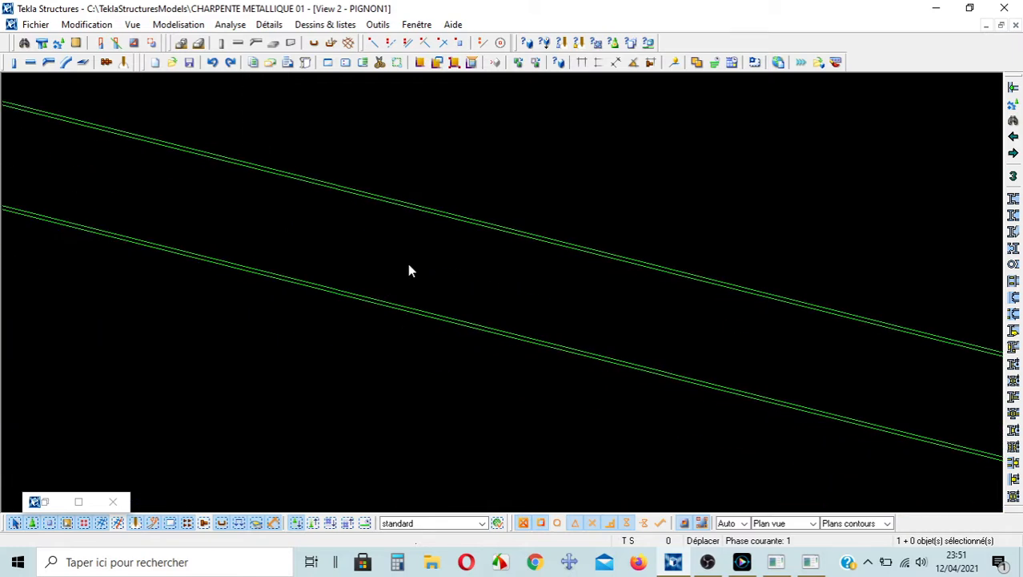
scroll(407, 269, "down", 4)
middle_click_drag(631, 344, 55, 211)
scroll(542, 297, "up", 3)
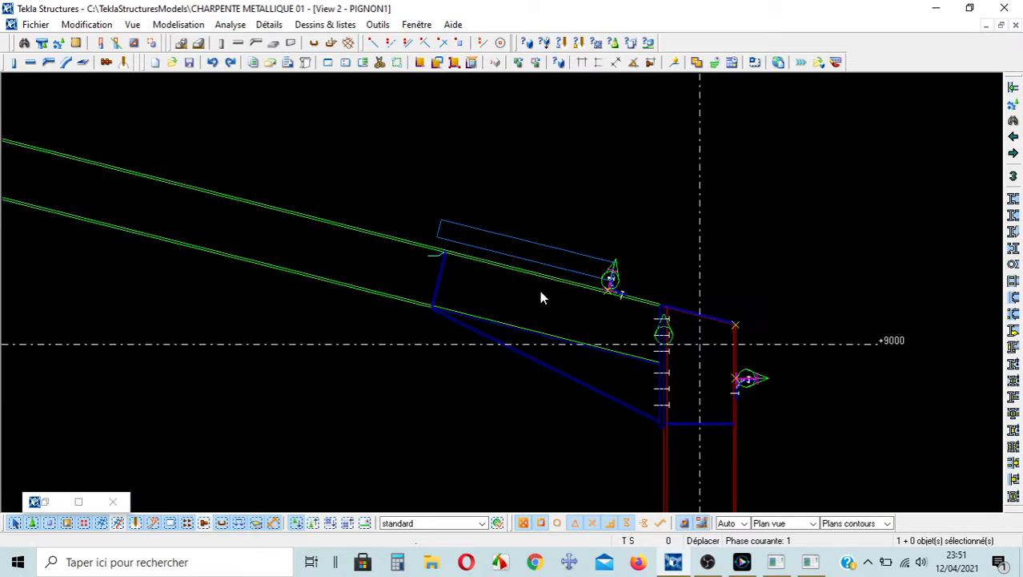
left_click_drag(542, 307, 606, 172)
right_click(606, 172)
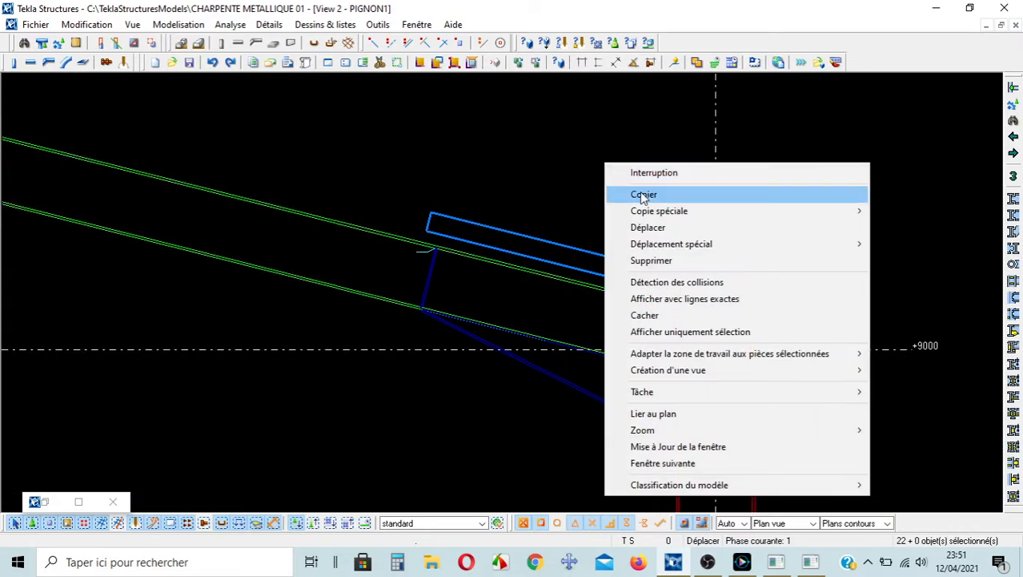
left_click(639, 195)
scroll(621, 287, "up", 4)
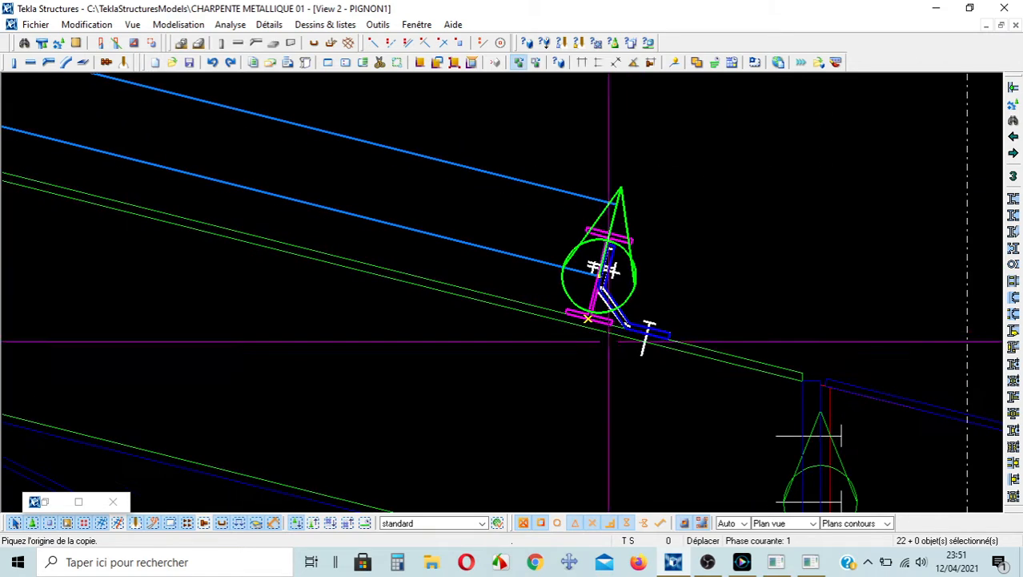
left_click(590, 319)
scroll(705, 452, "down", 1)
scroll(685, 429, "down", 11)
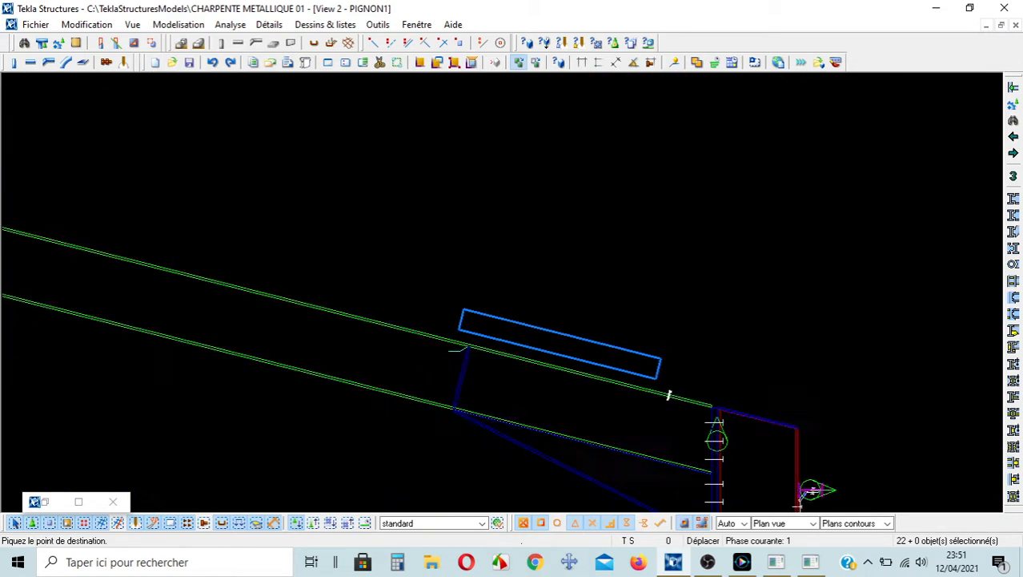
scroll(658, 342, "down", 1)
scroll(631, 327, "down", 2)
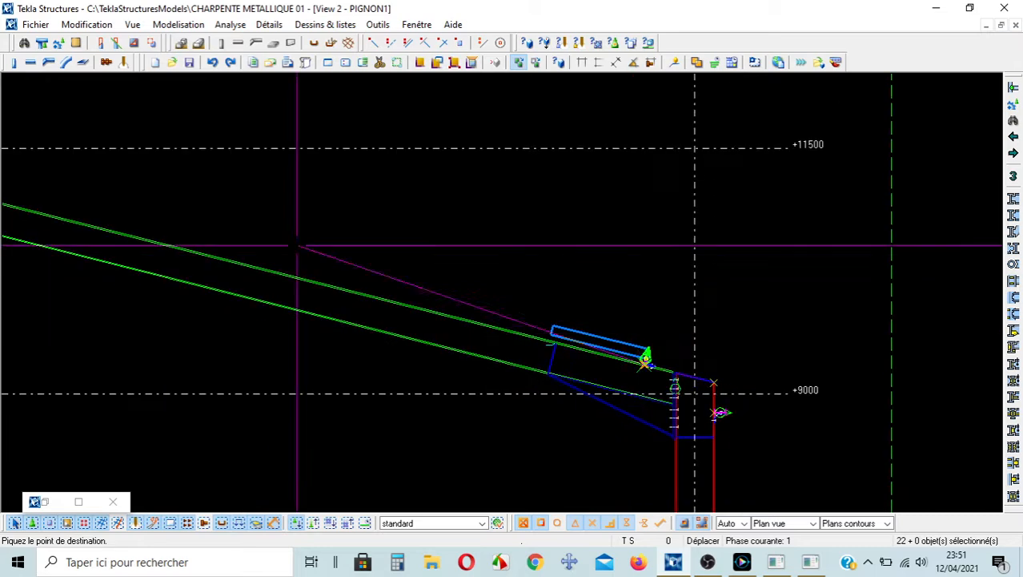
middle_click_drag(297, 244, 902, 384)
scroll(246, 225, "up", 2)
scroll(298, 281, "up", 6)
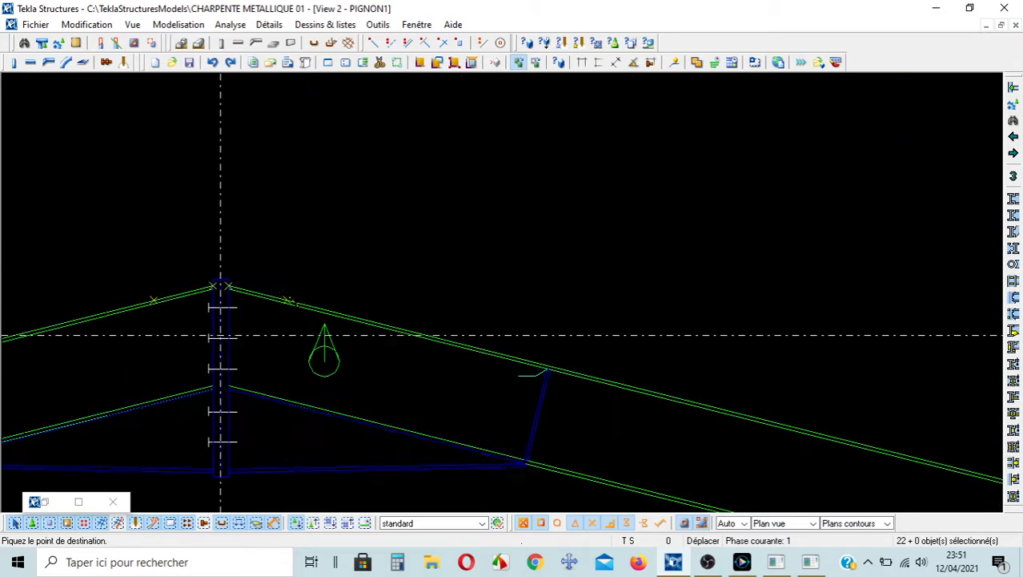
left_click(278, 300)
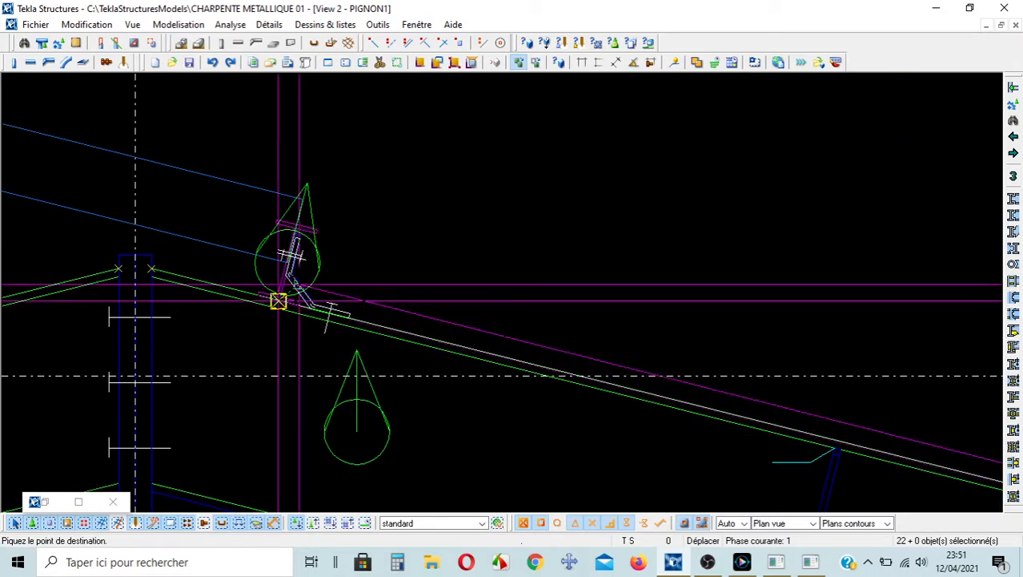
scroll(305, 262, "down", 1)
scroll(423, 209, "down", 2)
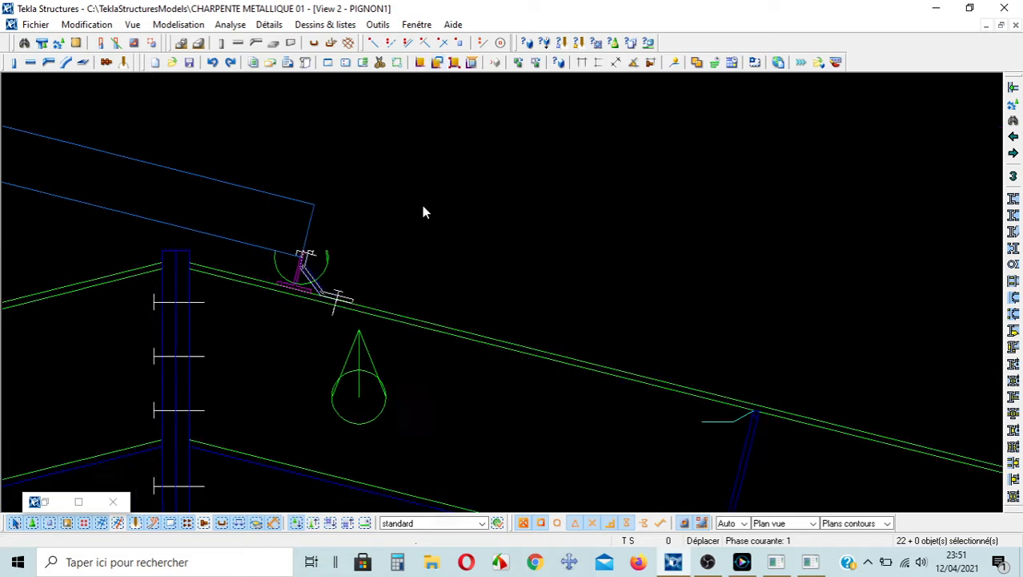
middle_click_drag(404, 195, 407, 196)
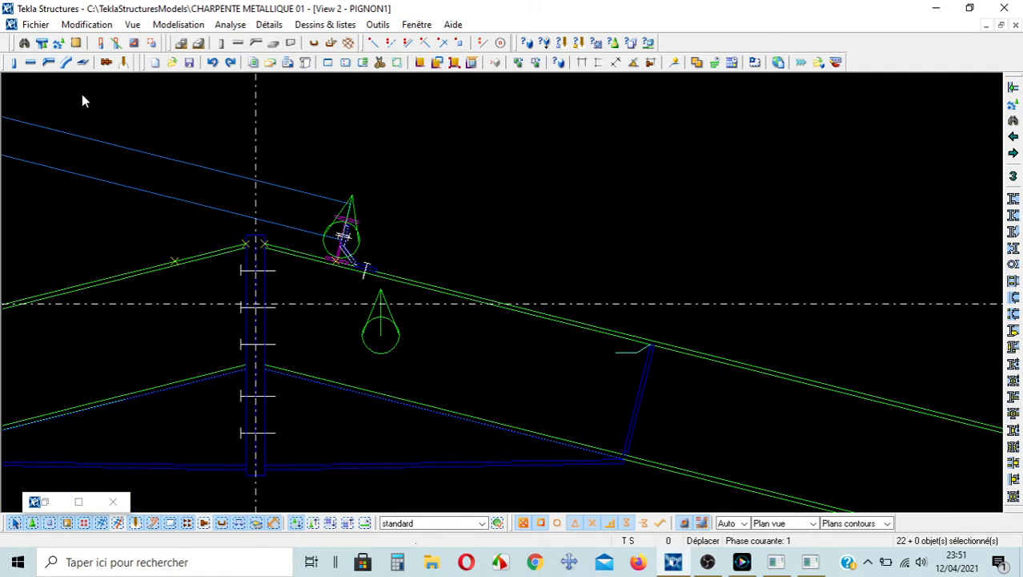
left_click(541, 165)
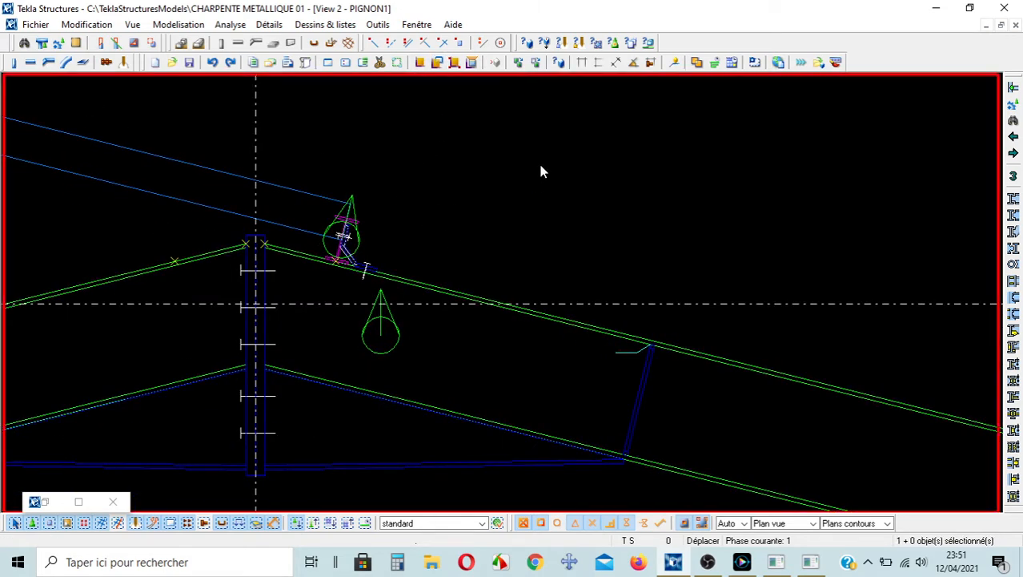
Measure the distance along the grid C rafter between the ridge purlin's and eave purlin's base points, placing the dimension above the slope
left_click(617, 66)
scroll(382, 260, "up", 3)
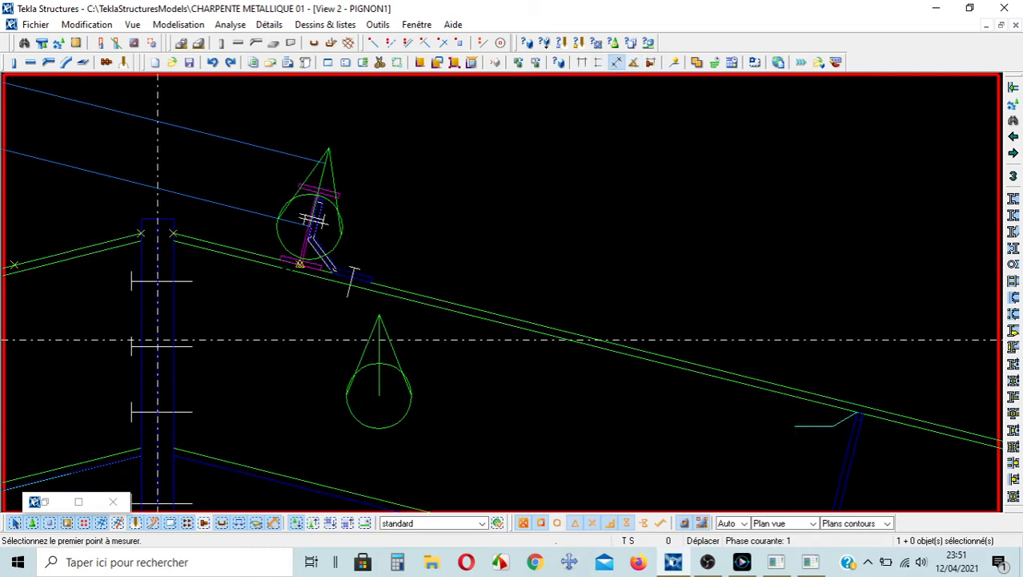
left_click(299, 264)
scroll(288, 237, "down", 5)
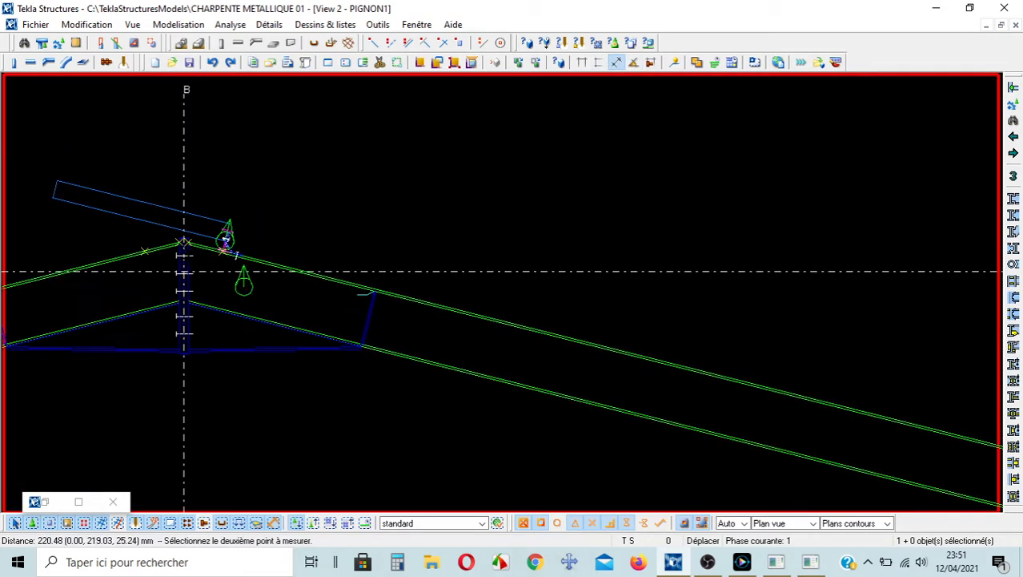
scroll(227, 245, "down", 3)
middle_click_drag(747, 359, 489, 238)
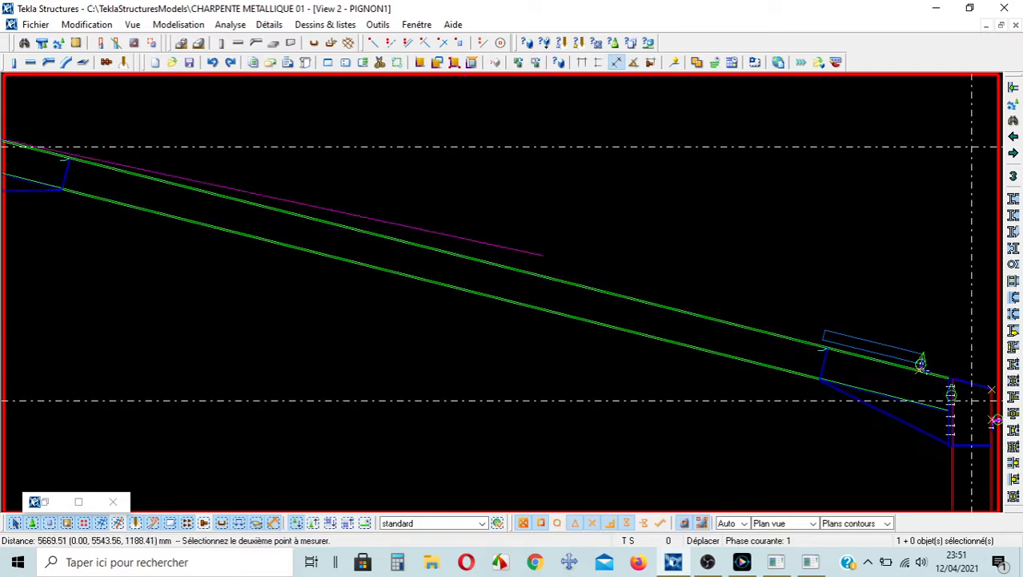
scroll(993, 419, "up", 5)
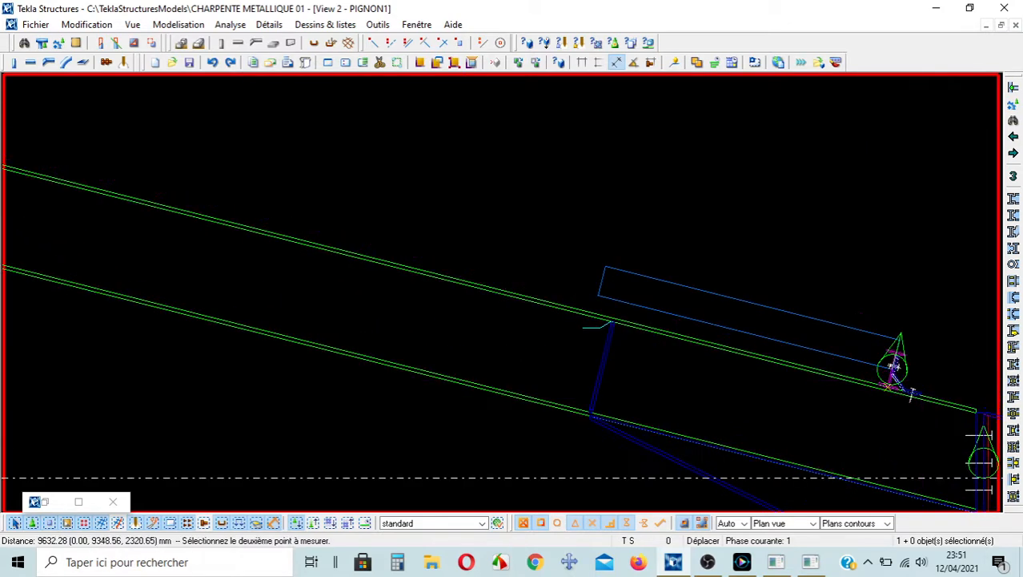
scroll(887, 384, "up", 1)
left_click(877, 358)
scroll(822, 414, "down", 4)
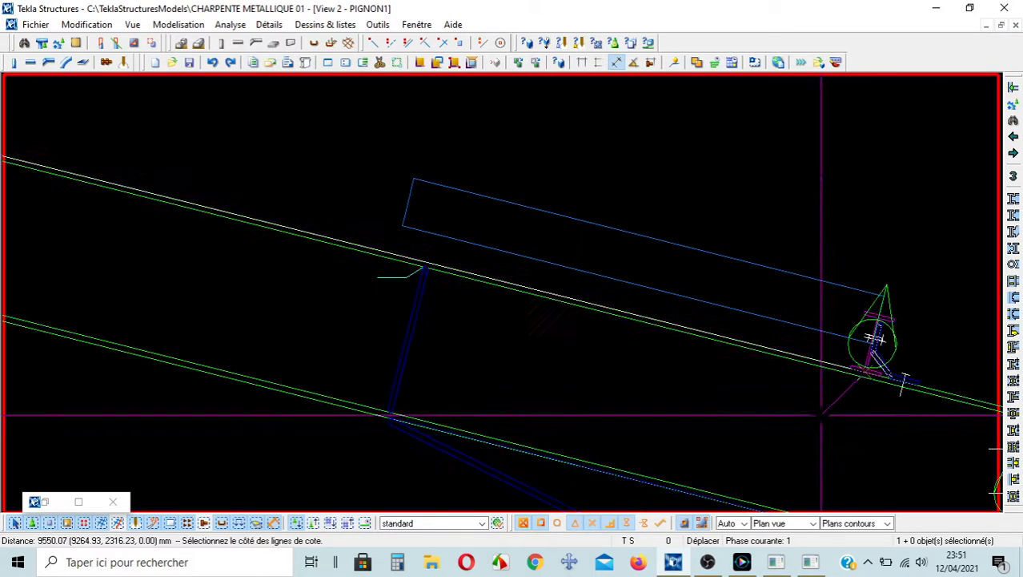
scroll(825, 456, "down", 5)
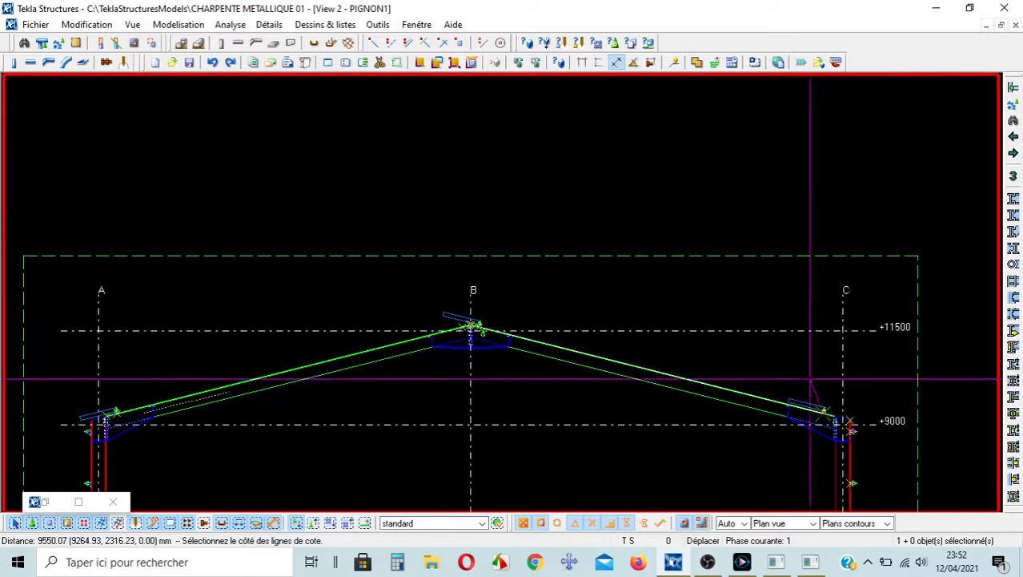
left_click(705, 346)
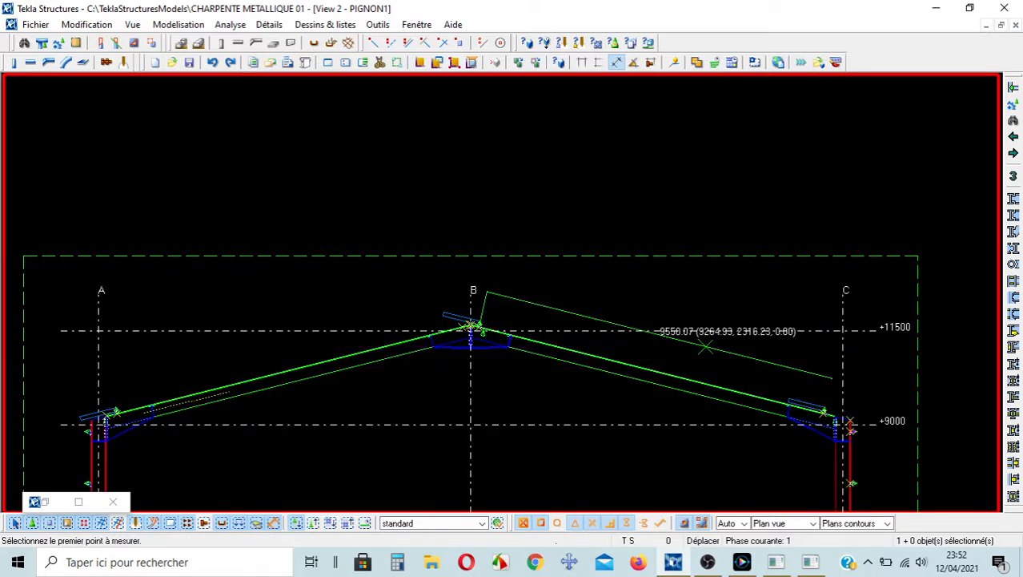
Divide the measured 9550 mm purlin distance by 7 in the calculator to find the equal spacing along the rafter
left_click(394, 564)
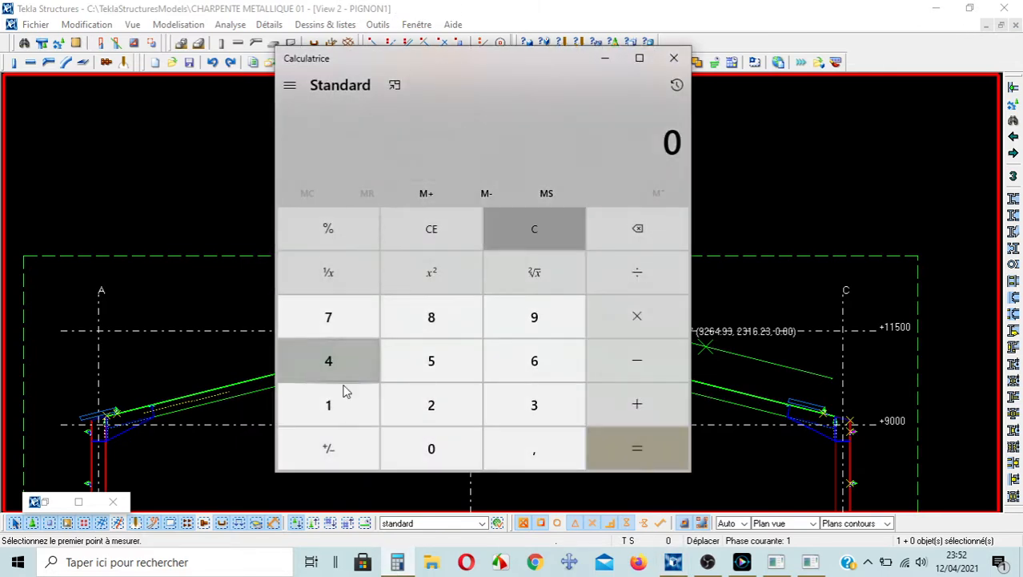
left_click(538, 317)
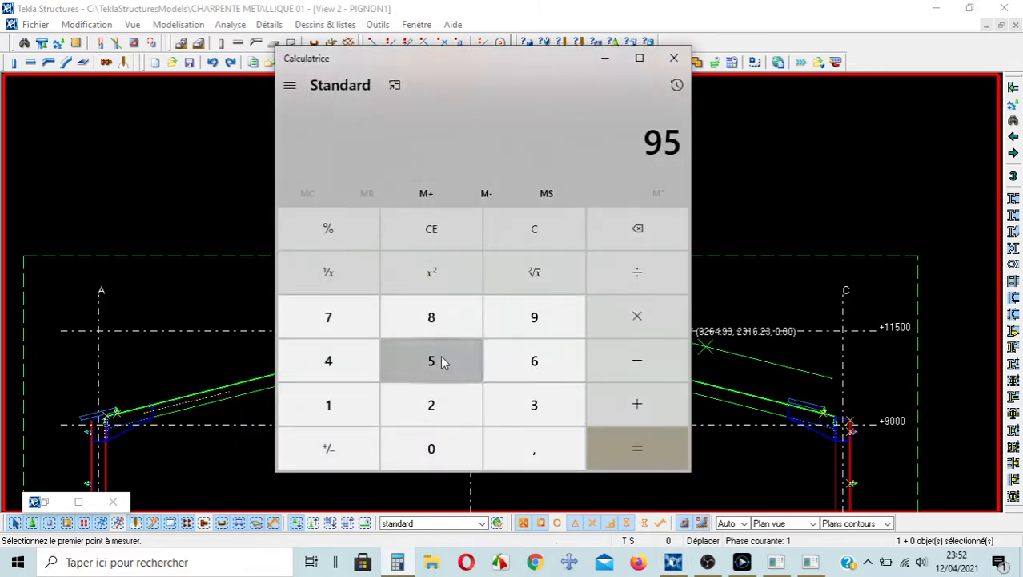
left_click(443, 362)
left_click(446, 438)
left_click(649, 279)
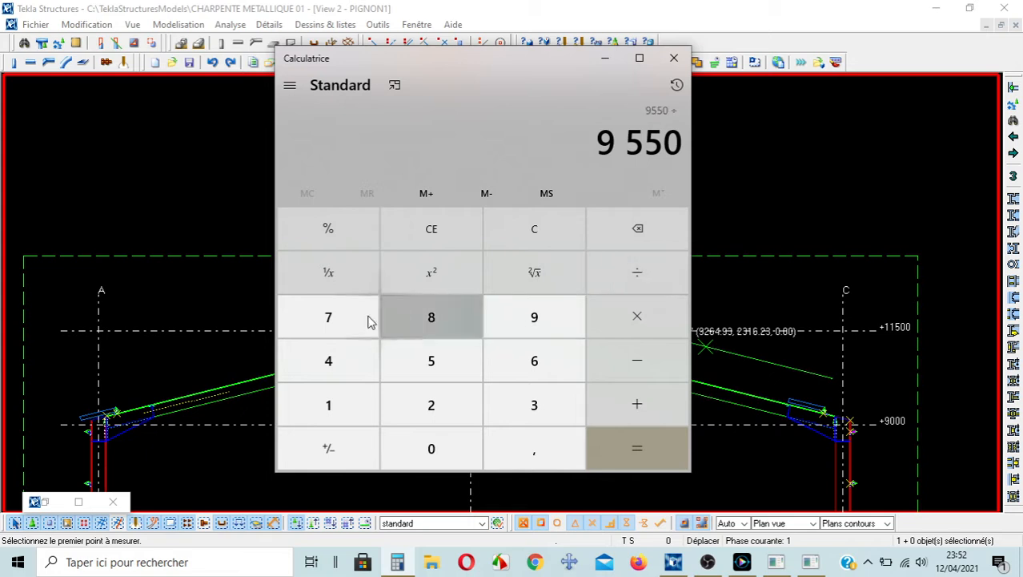
left_click(329, 317)
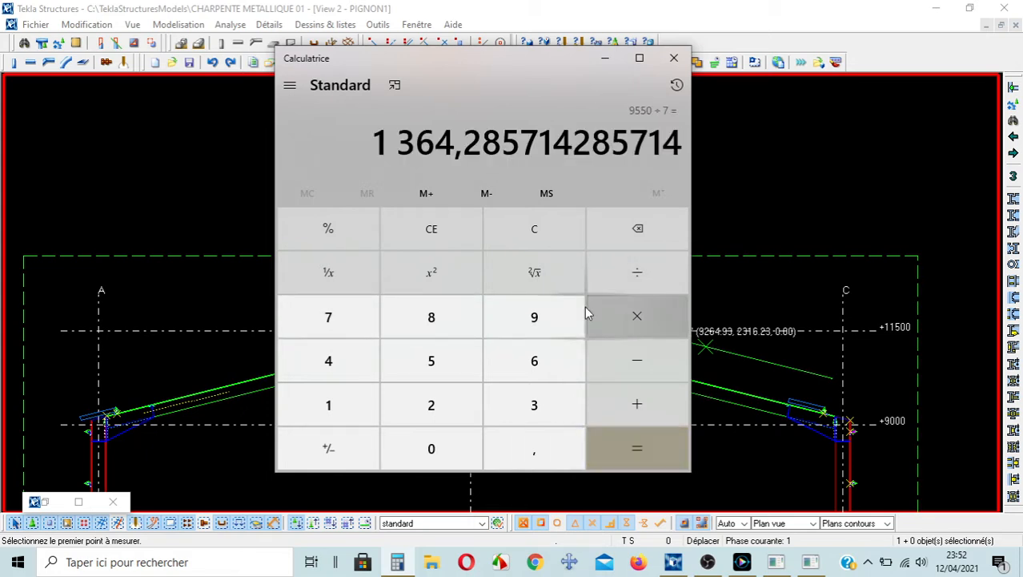
left_click(607, 60)
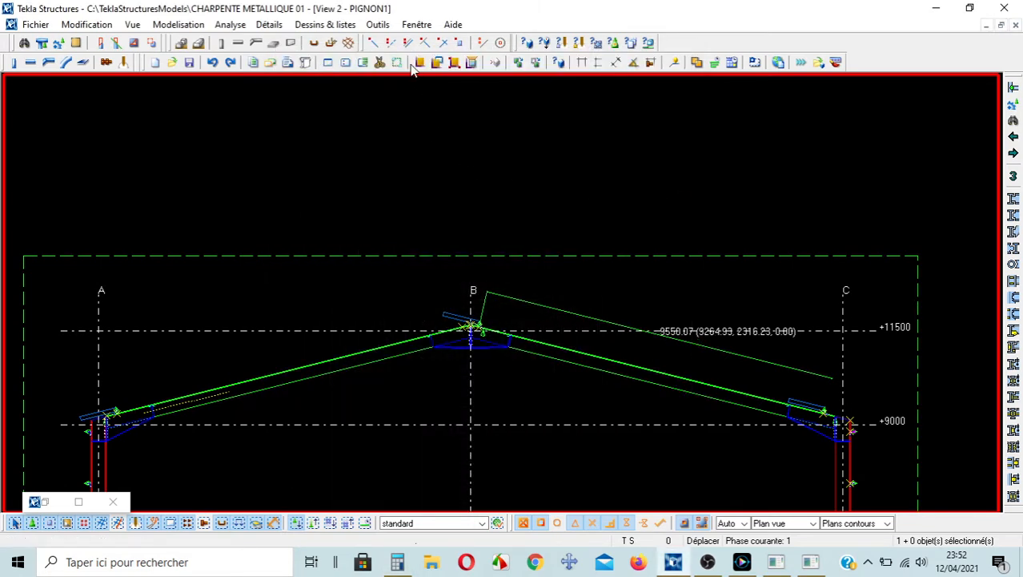
Divide the grid C rafter line between the ridge purlin's and eave purlin's base points with 7 division points
left_click(391, 44)
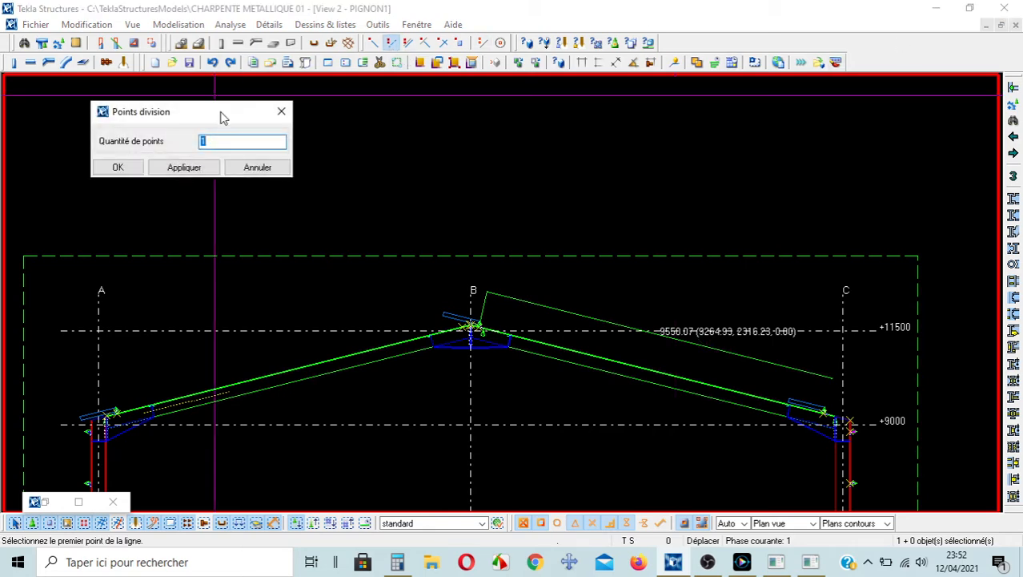
left_click(118, 167)
scroll(494, 347, "up", 5)
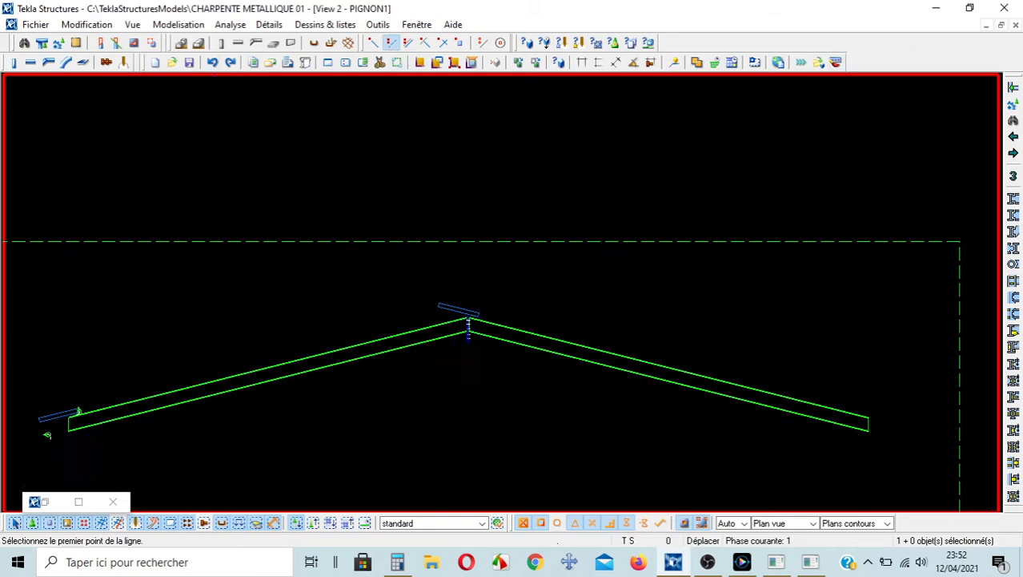
scroll(411, 272, "up", 5)
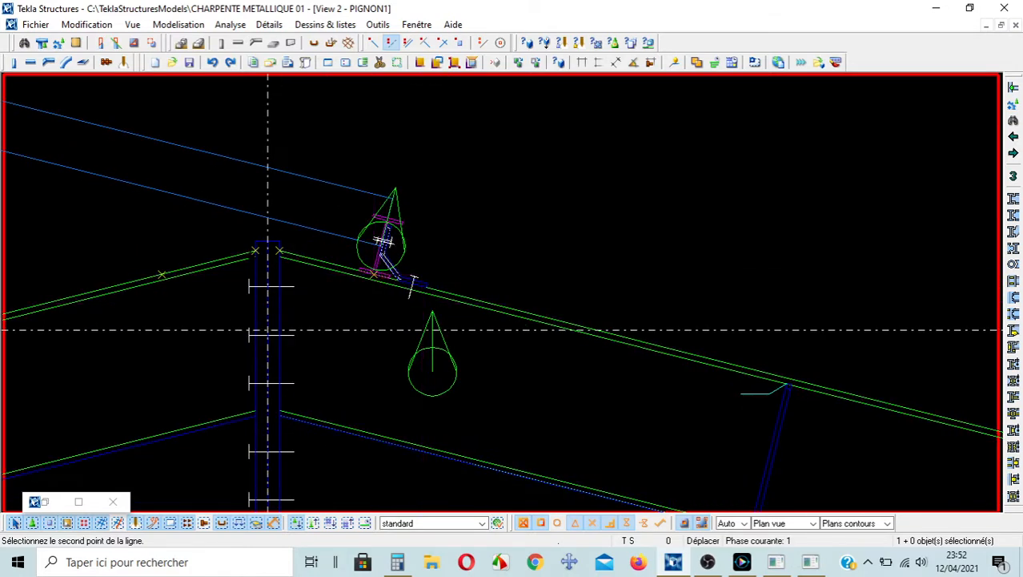
scroll(411, 282, "down", 10)
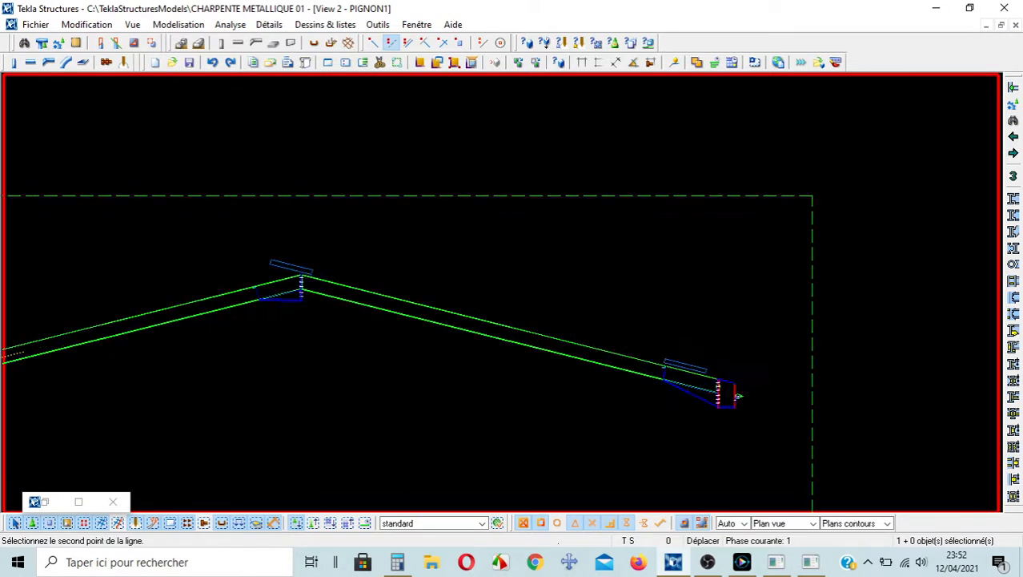
scroll(739, 396, "up", 5)
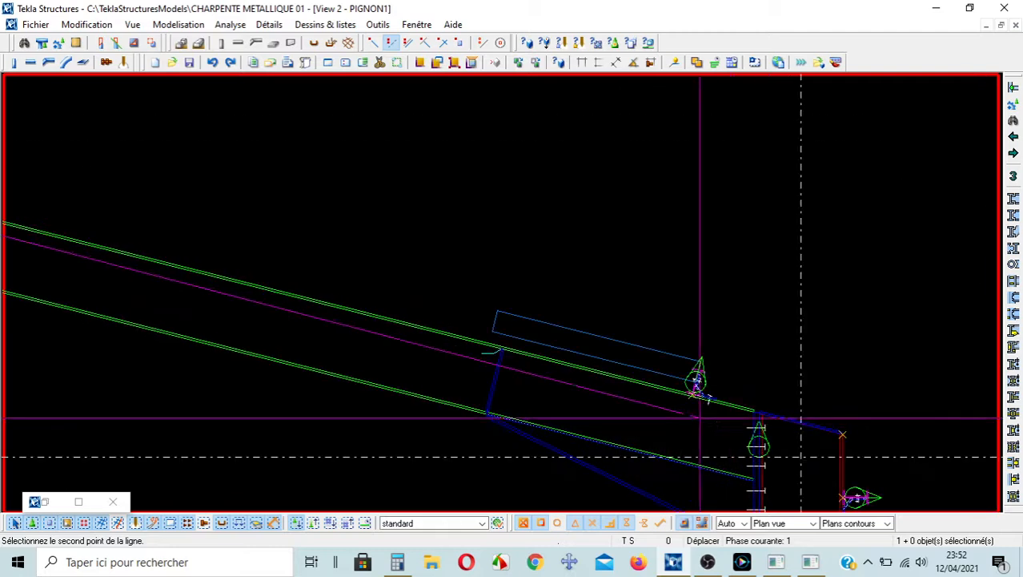
scroll(698, 384, "up", 4)
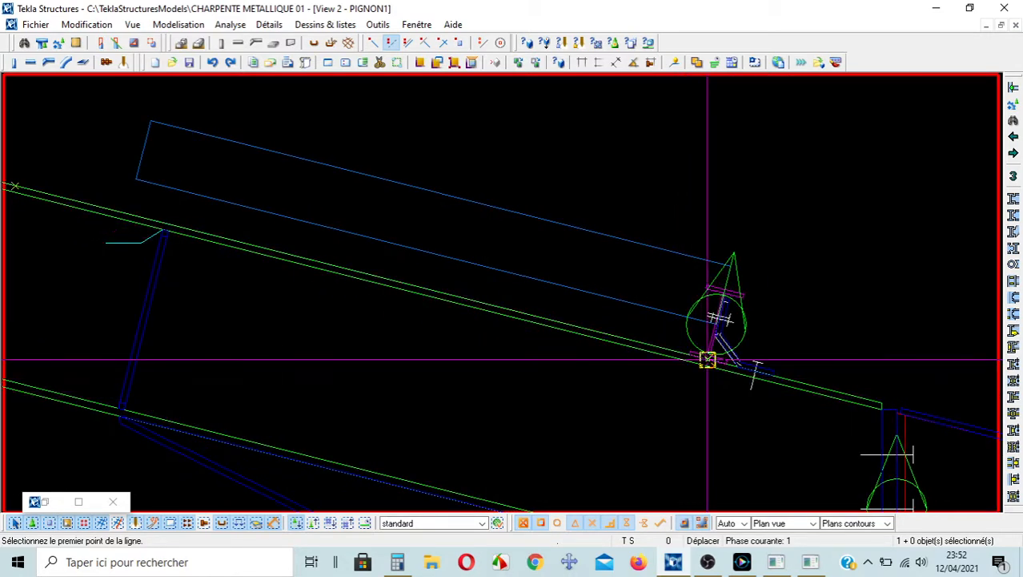
scroll(707, 360, "down", 5)
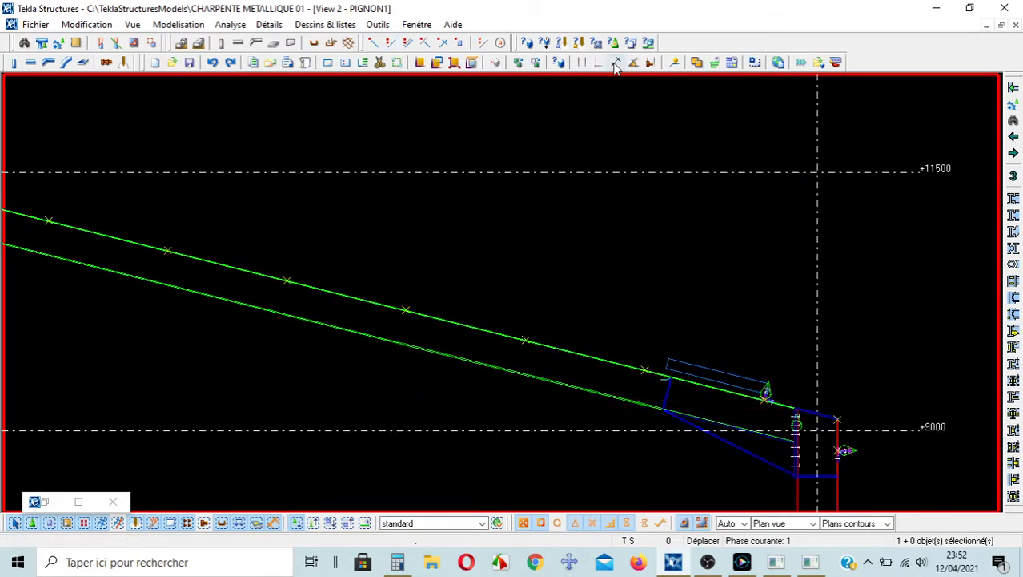
Measure the spacing between two neighbouring division points on the rafter, and undo the seven division points
left_click(526, 339)
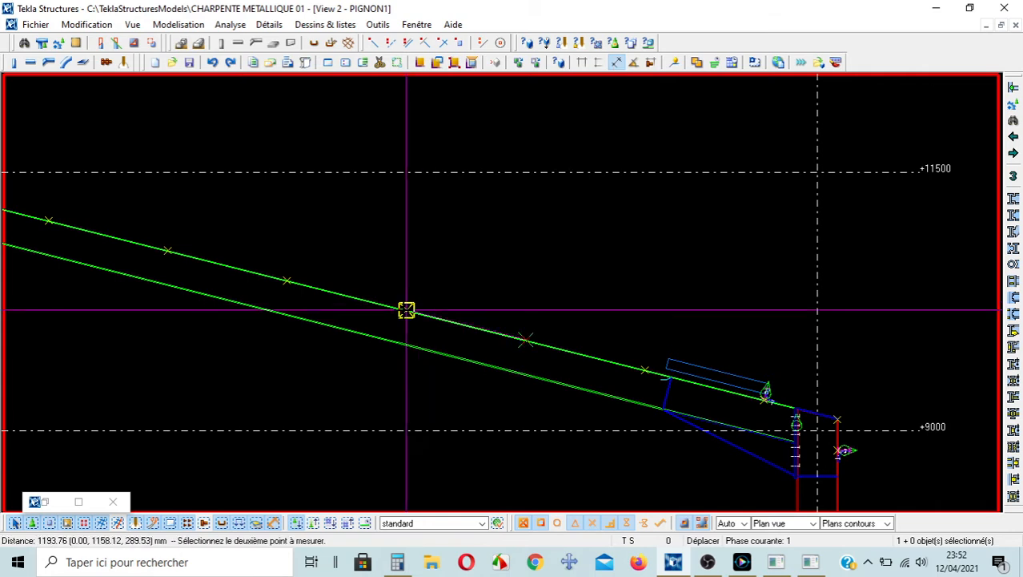
left_click(406, 309)
key("Escape")
scroll(532, 285, "down", 1)
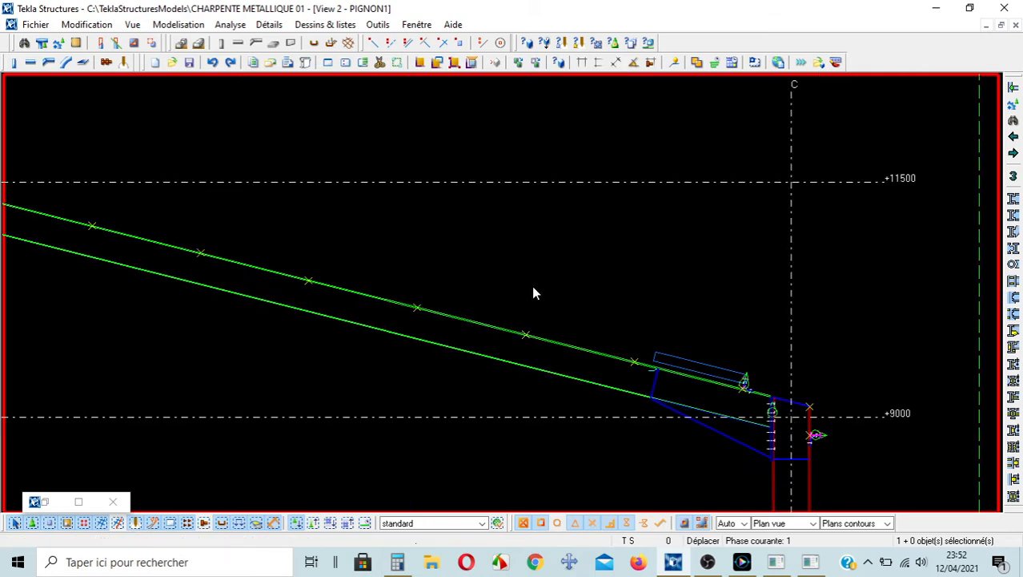
left_click(533, 286)
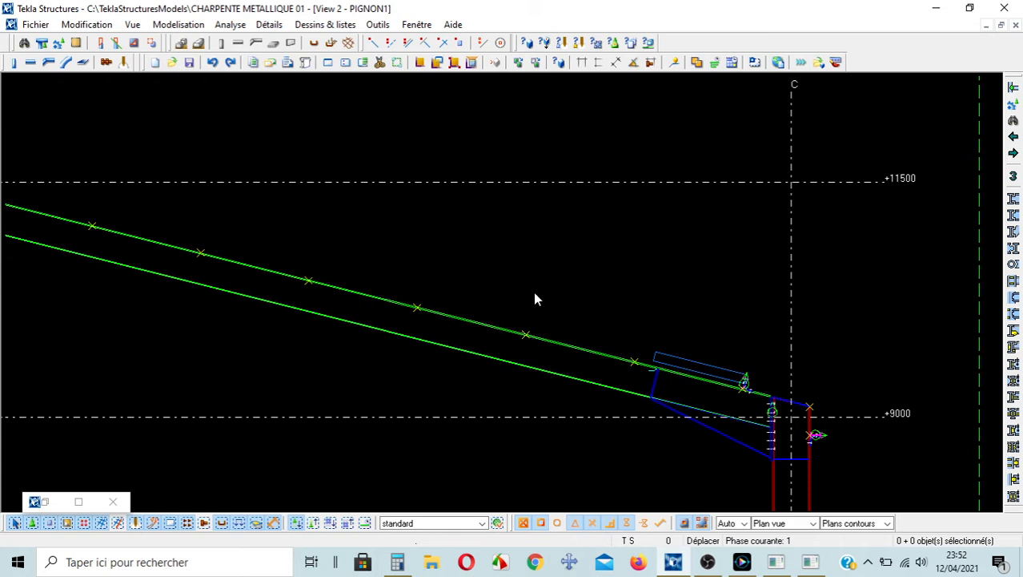
scroll(534, 298, "down", 5)
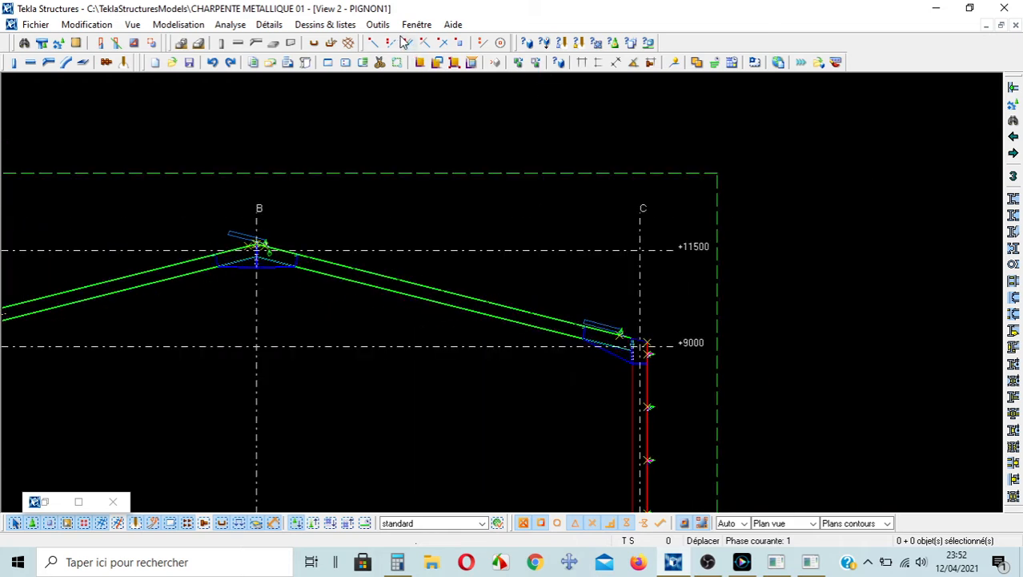
Place 6 division points along the grid C rafter between the ridge purlin's base point and the eave purlin
left_click(390, 44)
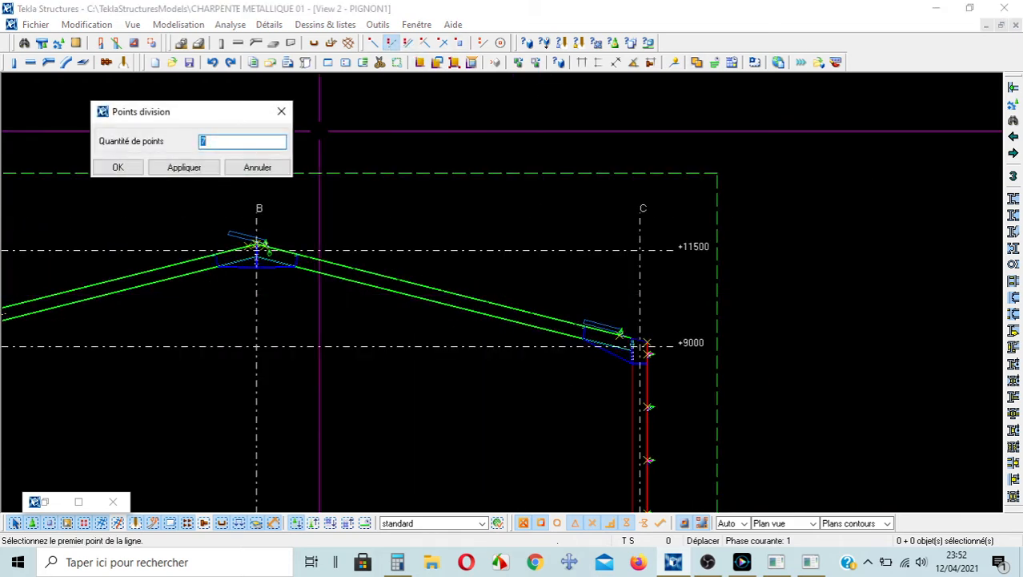
type("6")
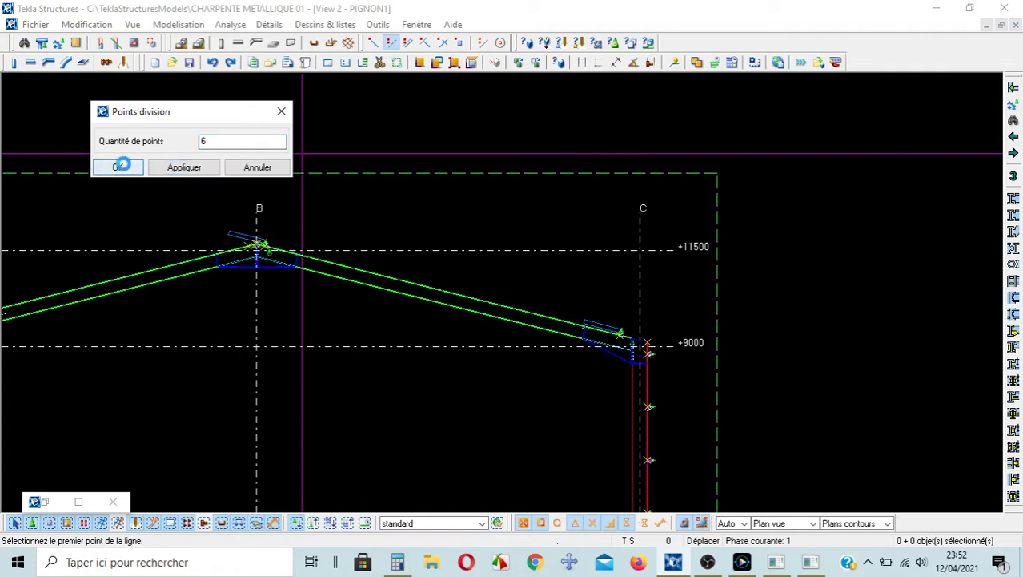
left_click(120, 166)
scroll(247, 221, "up", 6)
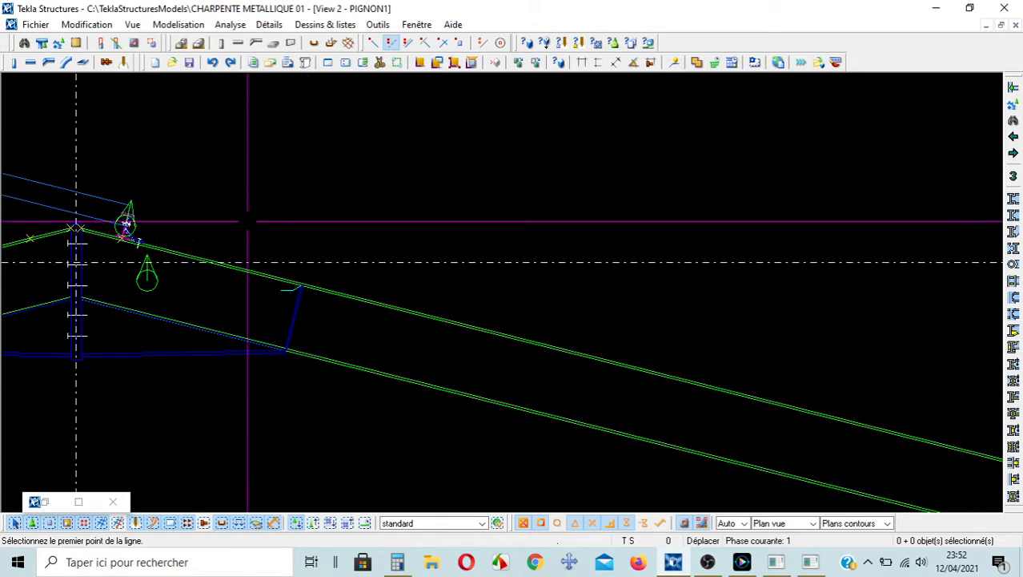
scroll(131, 237, "up", 6)
left_click(118, 231)
scroll(282, 270, "down", 7)
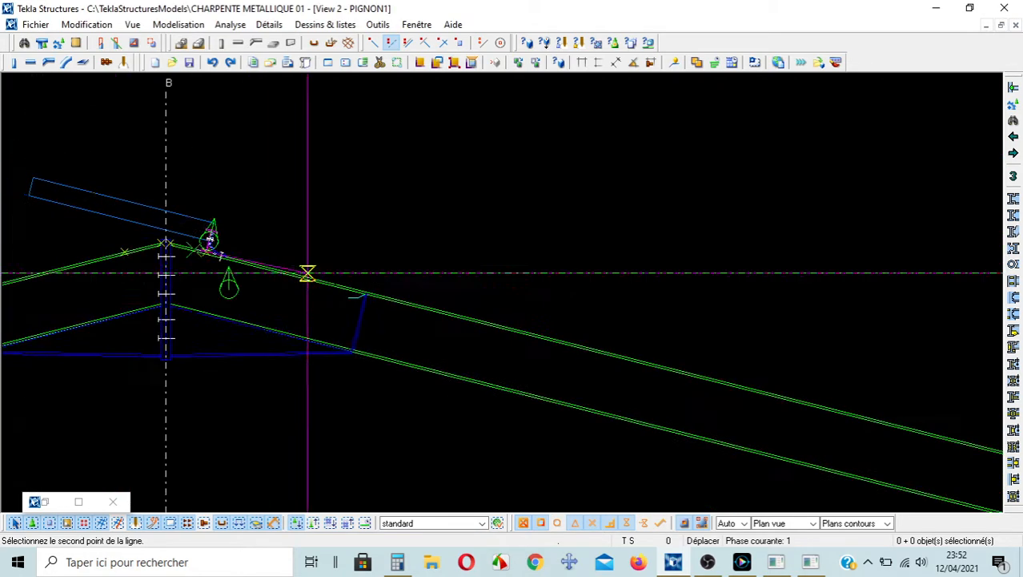
scroll(307, 272, "down", 4)
middle_click_drag(852, 366, 666, 317)
scroll(666, 318, "down", 1)
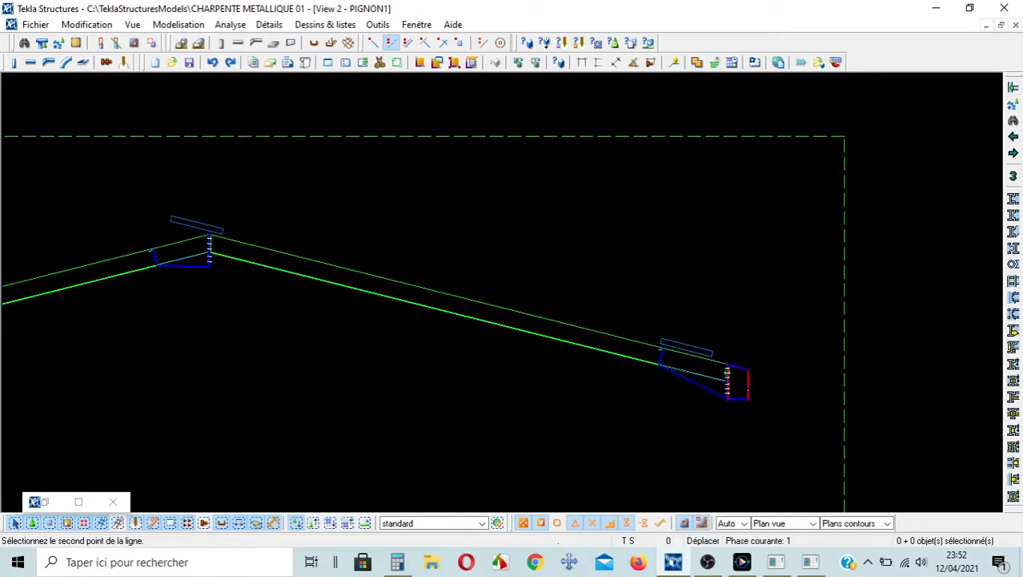
scroll(681, 385, "up", 5)
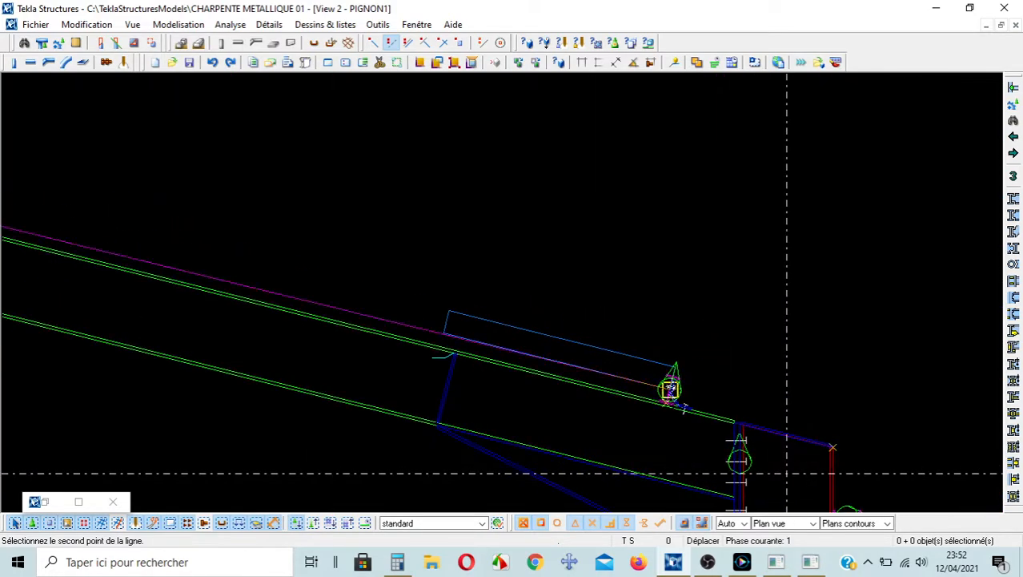
scroll(671, 390, "up", 5)
left_click(713, 355)
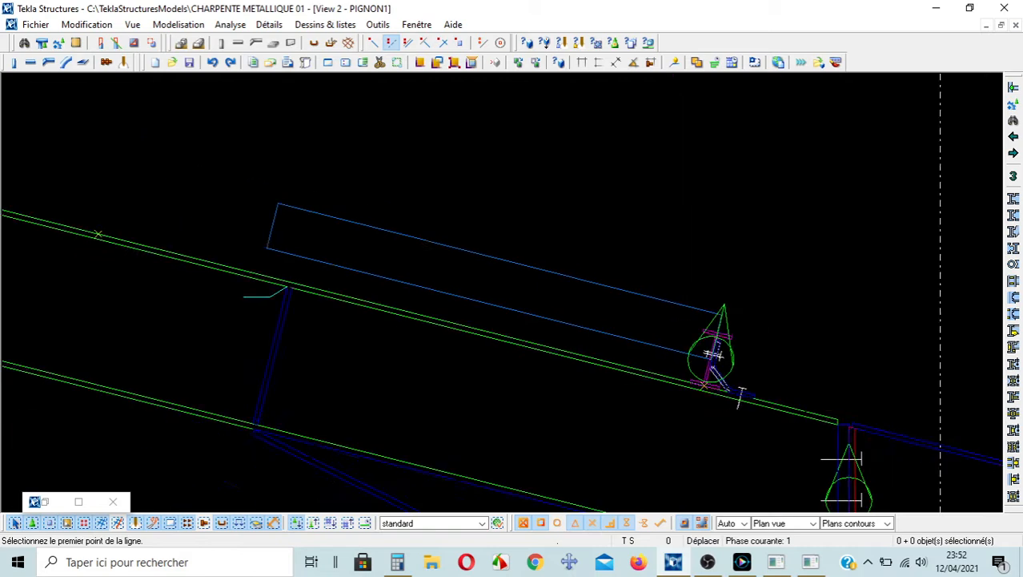
Measure the distance between two neighbouring points of the new six-point division near the eave
scroll(807, 393, "down", 5)
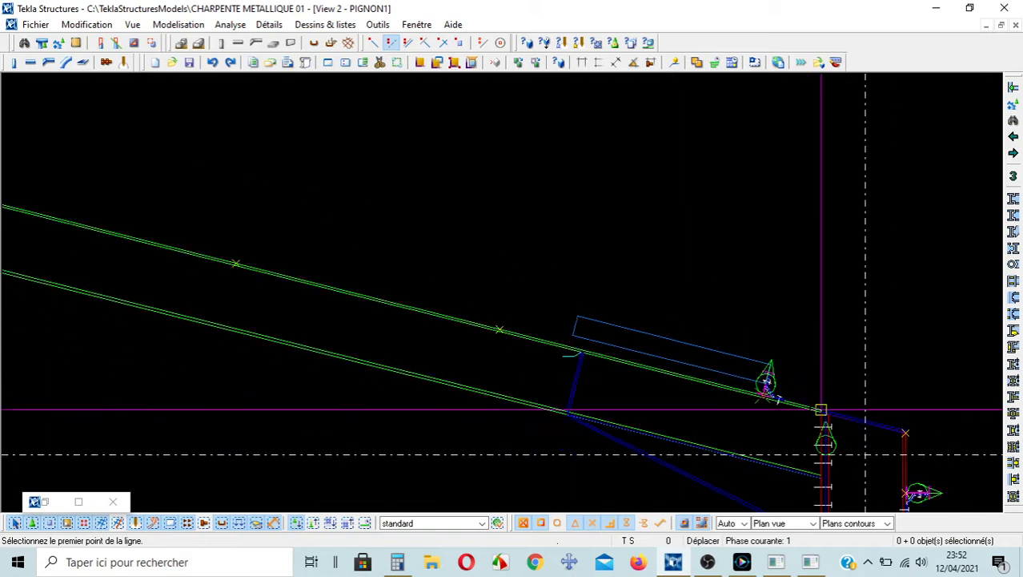
left_click(616, 62)
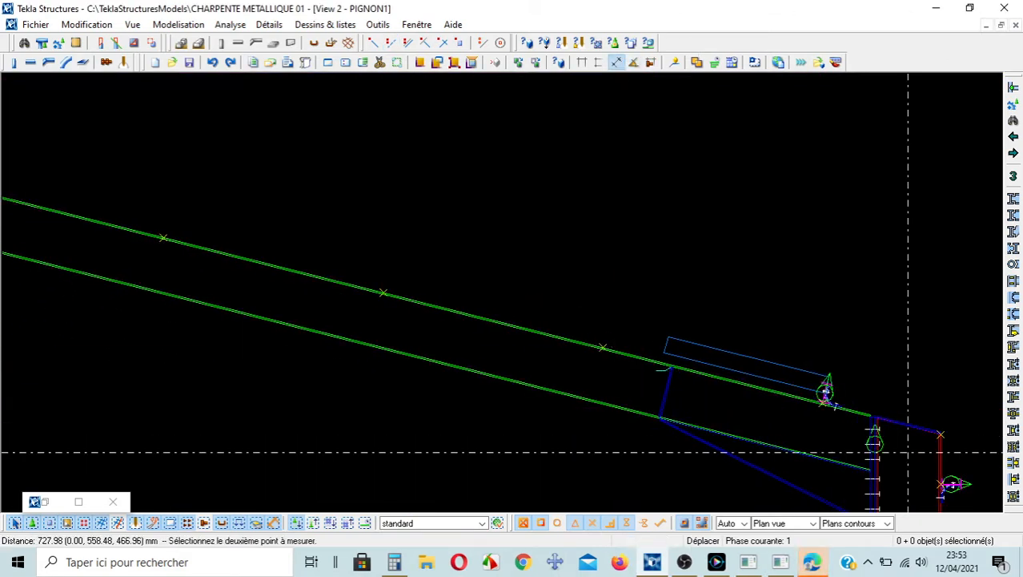
left_click(384, 292)
scroll(620, 260, "down", 4)
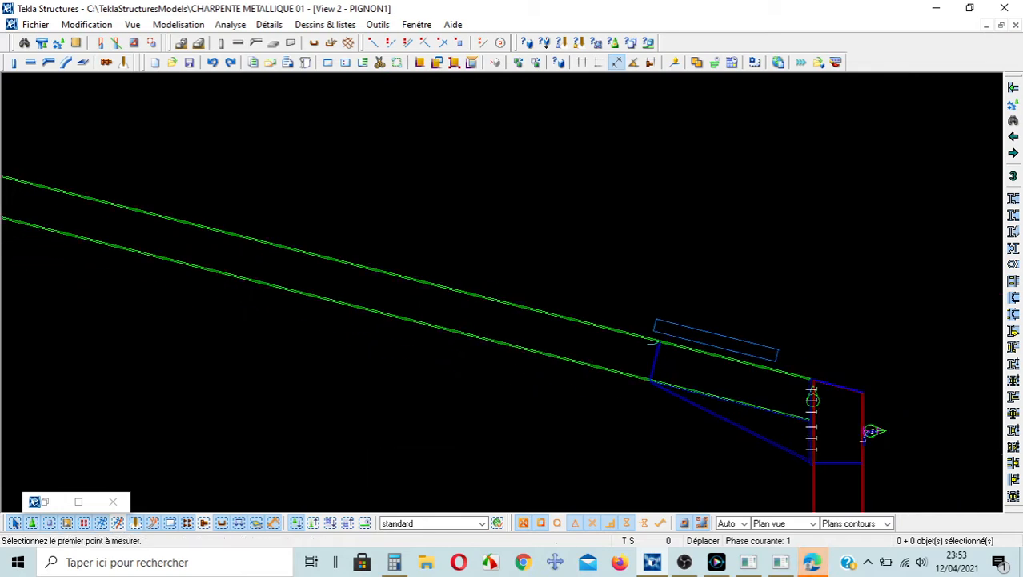
key("Escape")
Select the eave purlins near grid C together with their brackets
scroll(801, 426, "up", 2)
scroll(747, 376, "up", 1)
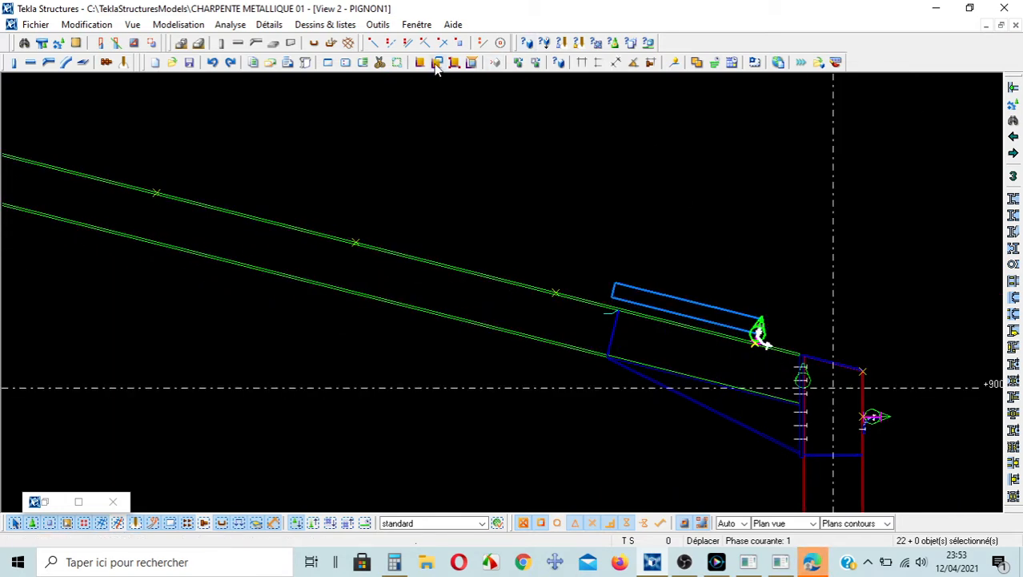
right_click(632, 150)
mouse_move(689, 202)
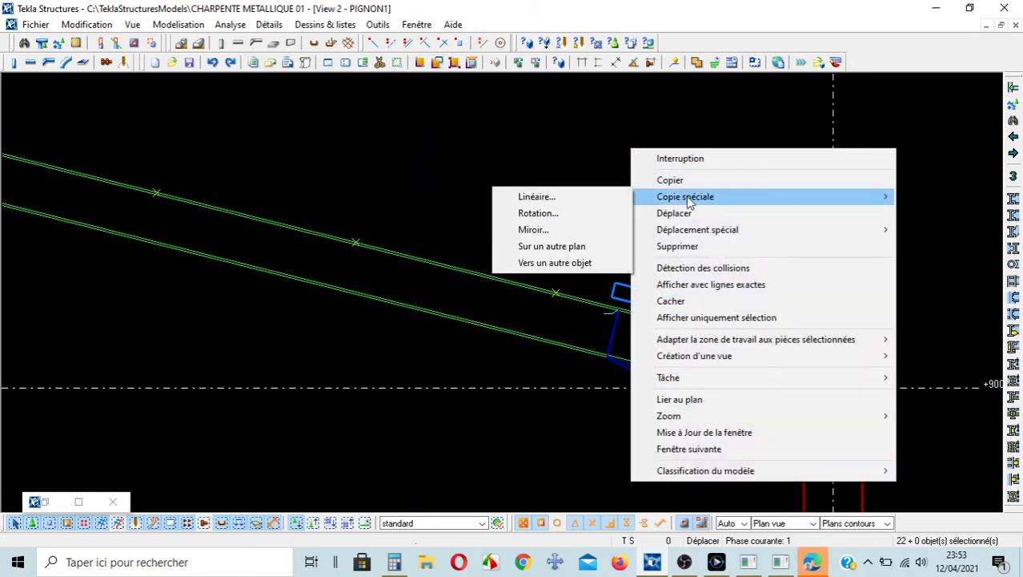
left_click(558, 231)
left_click(759, 341)
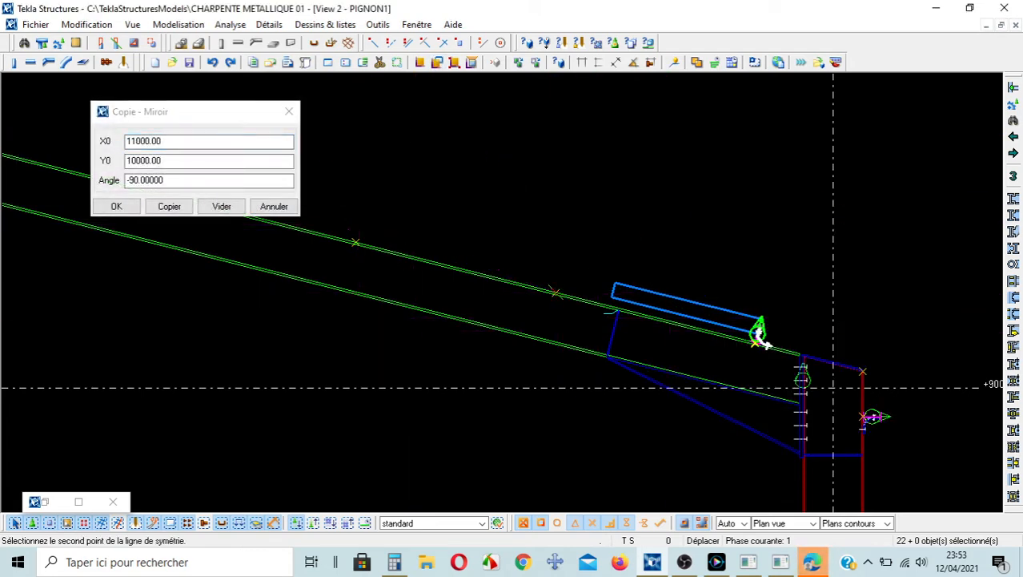
left_click(357, 242)
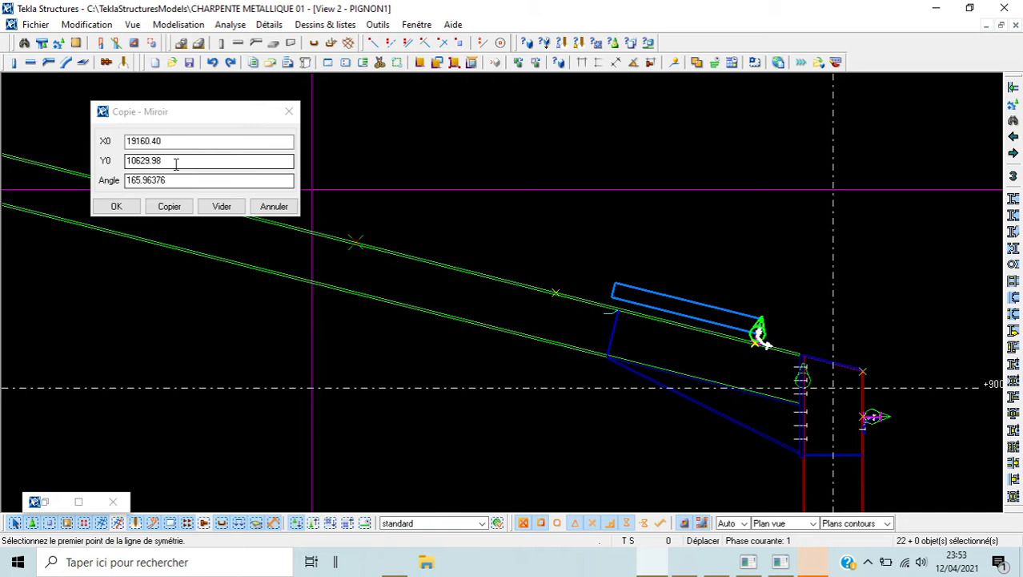
left_click(285, 112)
right_click(279, 114)
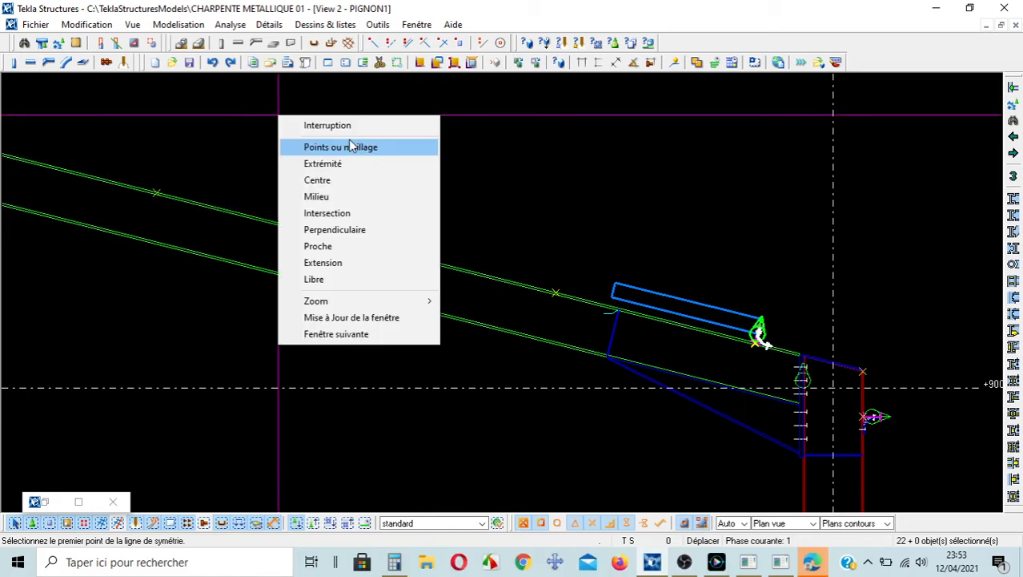
left_click(383, 125)
Make 6 linear copies of the selected eave purlins and brackets up the rafter, spaced one division apart at dX -1323.56 and dY 330.89
right_click(381, 121)
mouse_move(506, 175)
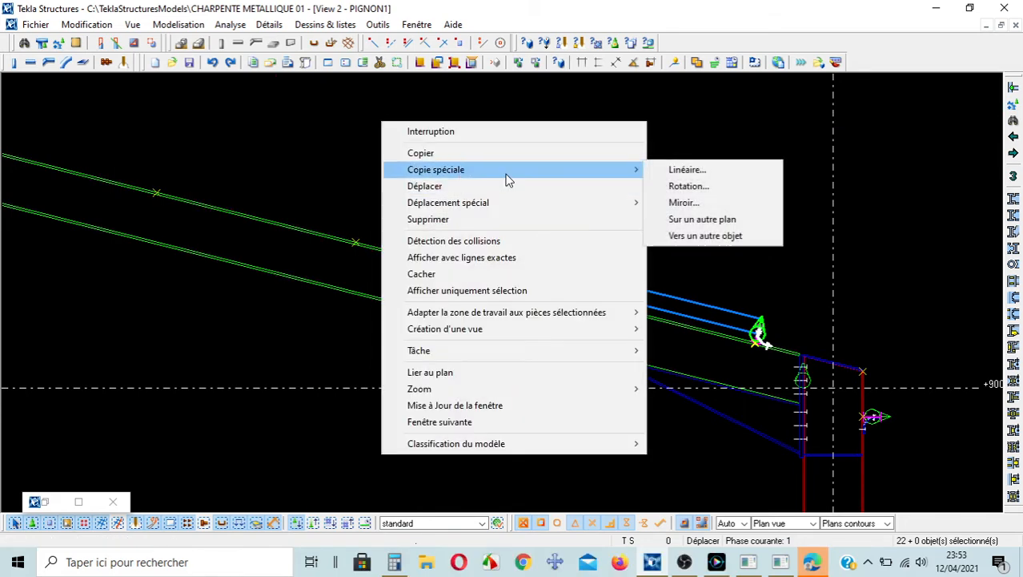
left_click(694, 176)
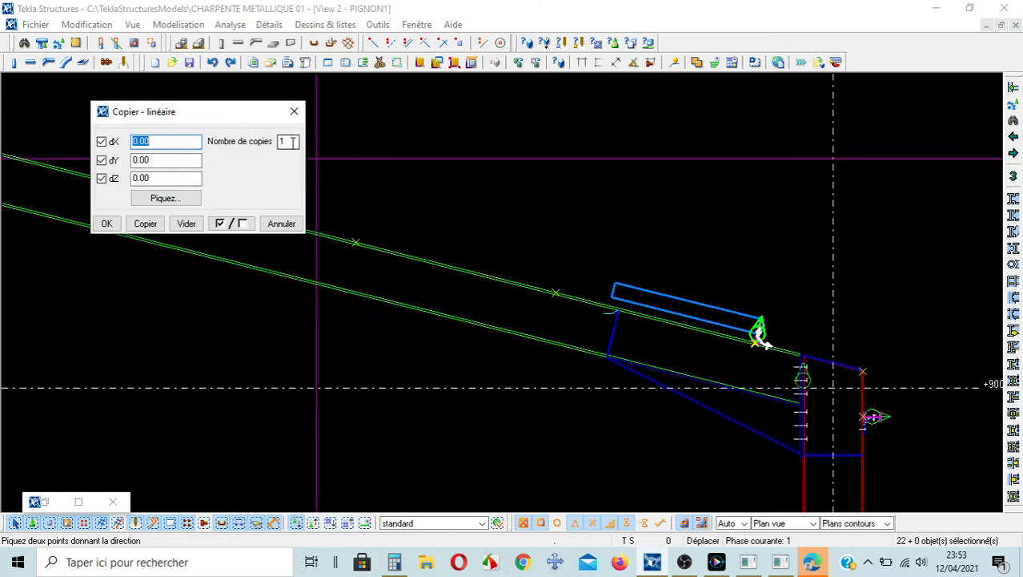
left_click(759, 334)
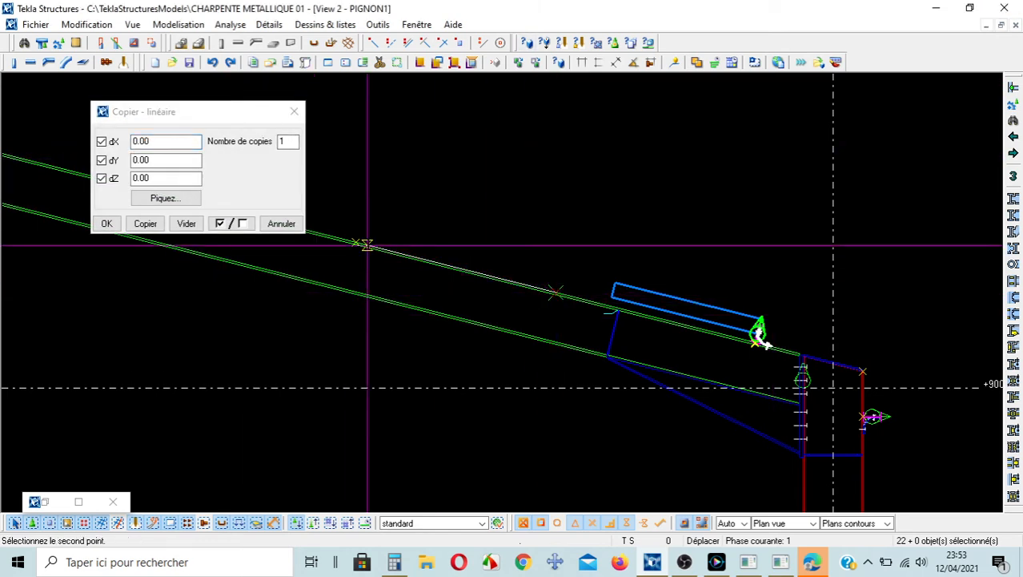
left_click(355, 241)
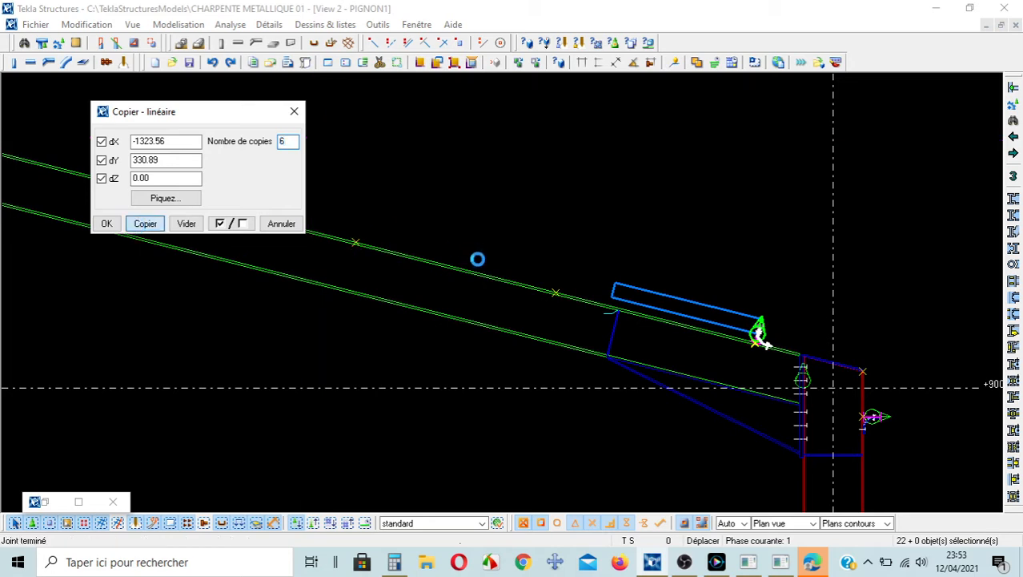
Close the linear copy settings and check the copied purlins along the grid C rafter up to the ridge
left_click(110, 225)
scroll(580, 305, "down", 5)
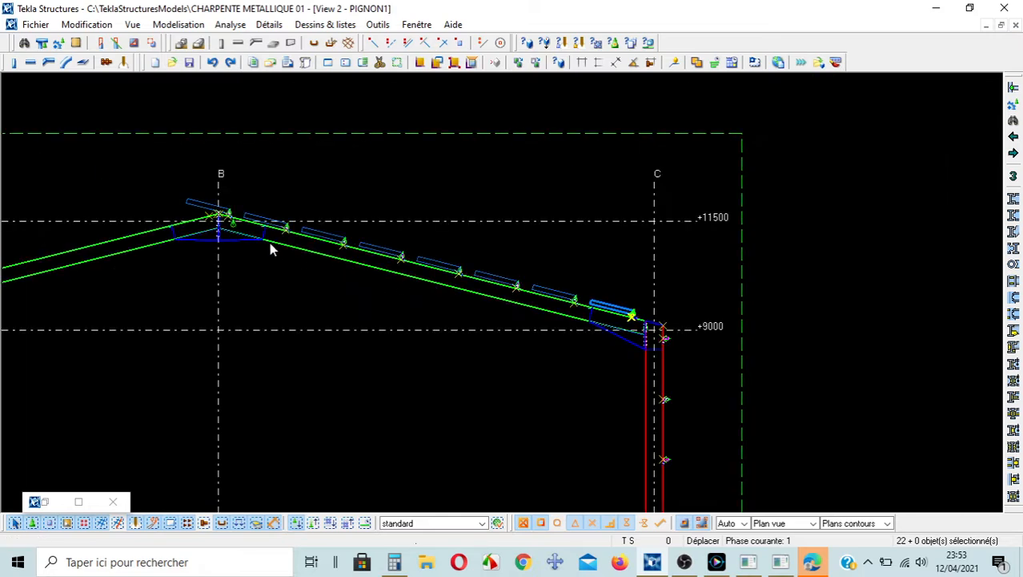
middle_click_drag(266, 241, 608, 209)
scroll(526, 216, "up", 8)
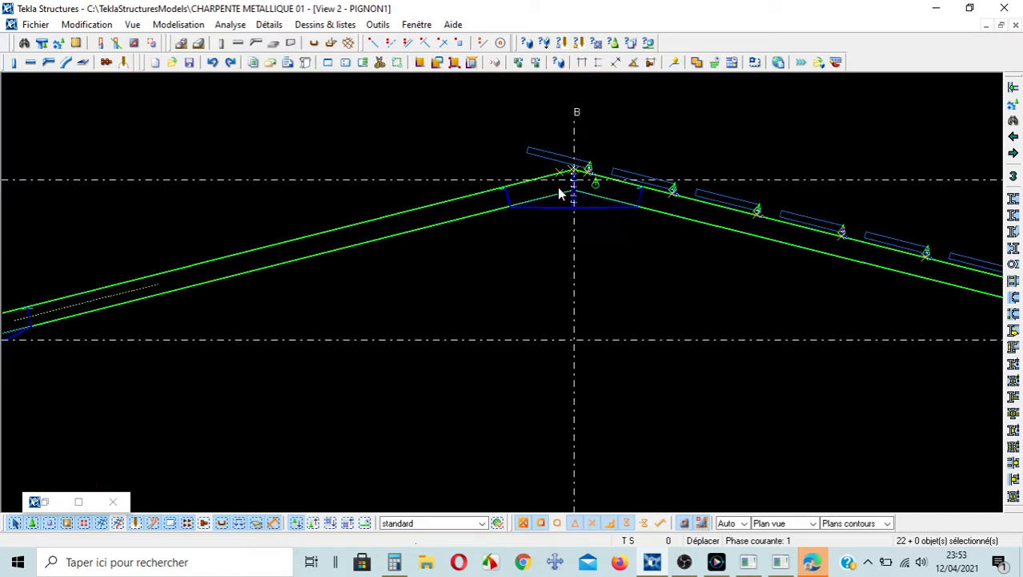
scroll(571, 163, "up", 5)
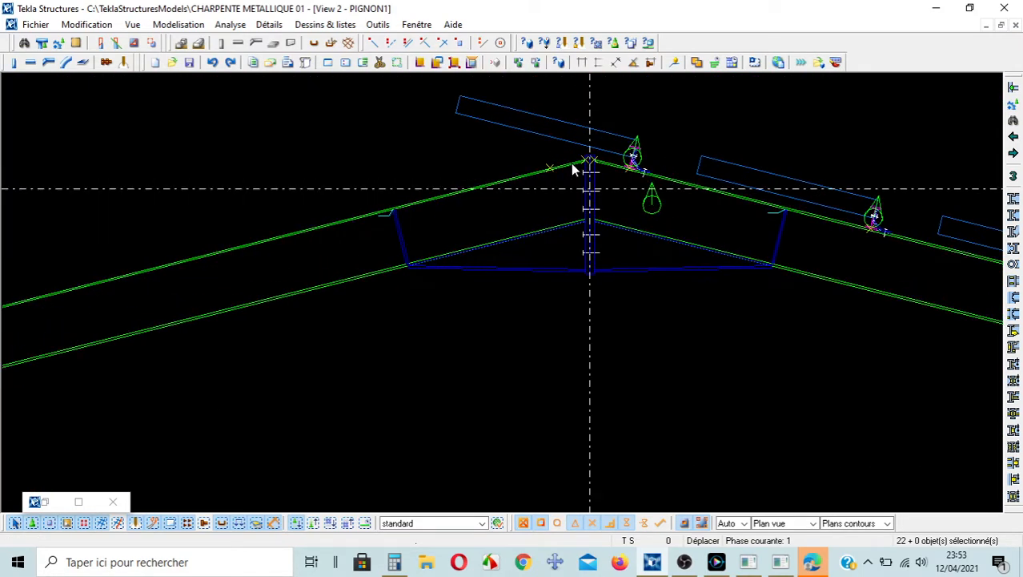
Copy the grid A eave purlins with their brackets from the eave to the rafter's base point just before the ridge
scroll(571, 164, "down", 5)
middle_click_drag(232, 241, 834, 137)
scroll(342, 325, "down", 1)
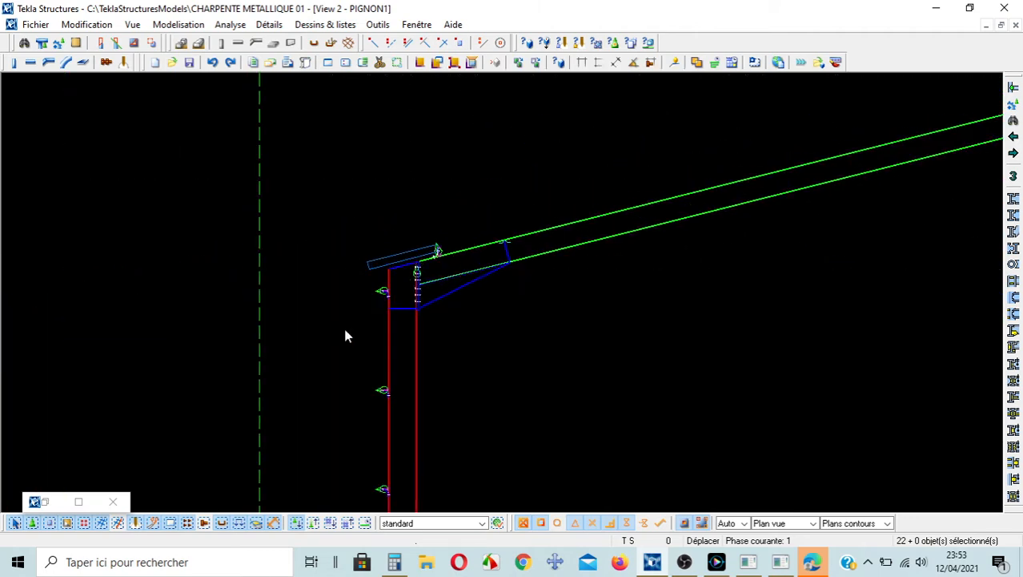
scroll(412, 280, "up", 4)
scroll(419, 263, "up", 6)
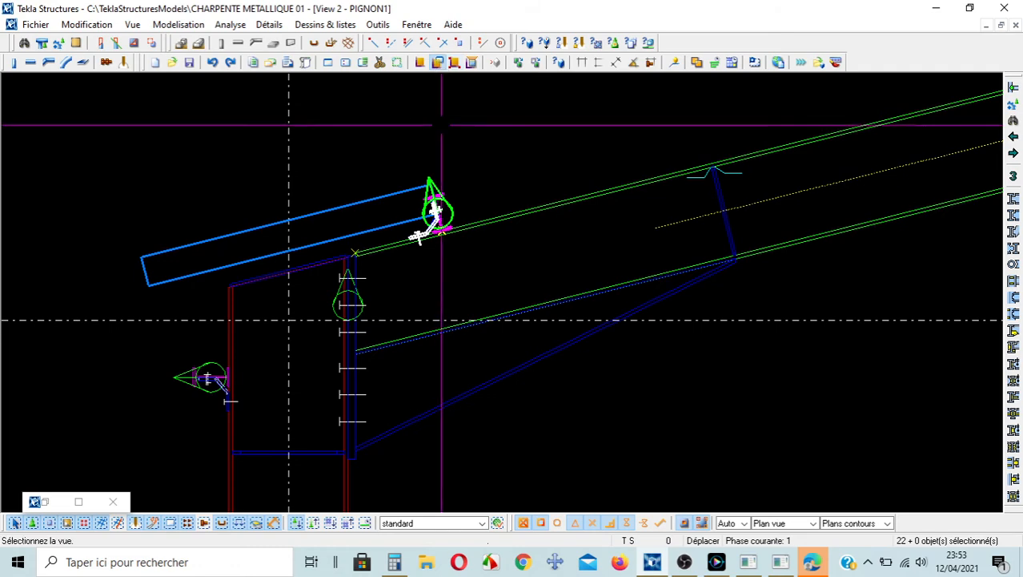
right_click(480, 123)
mouse_move(541, 178)
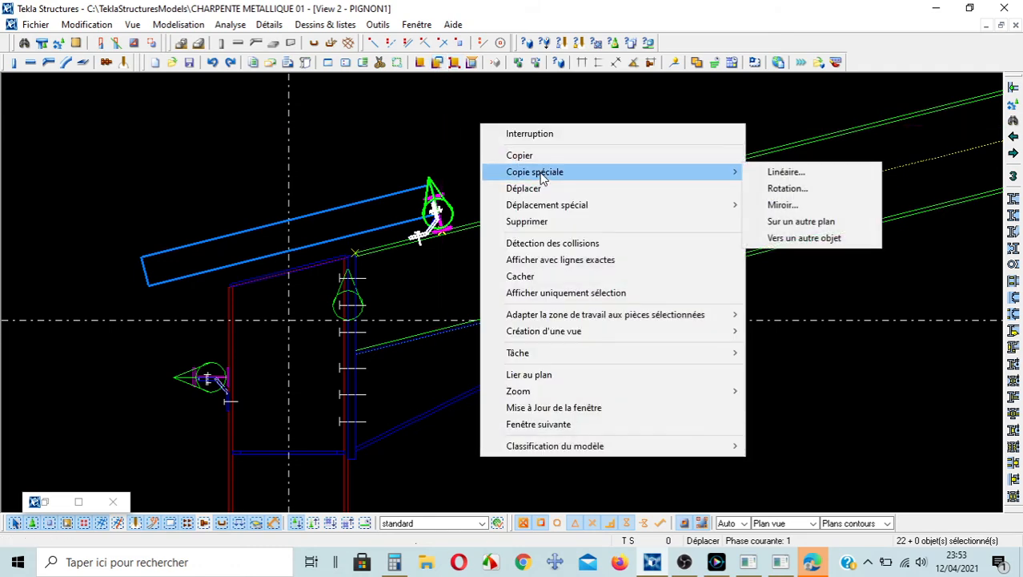
left_click(520, 155)
scroll(413, 232, "up", 4)
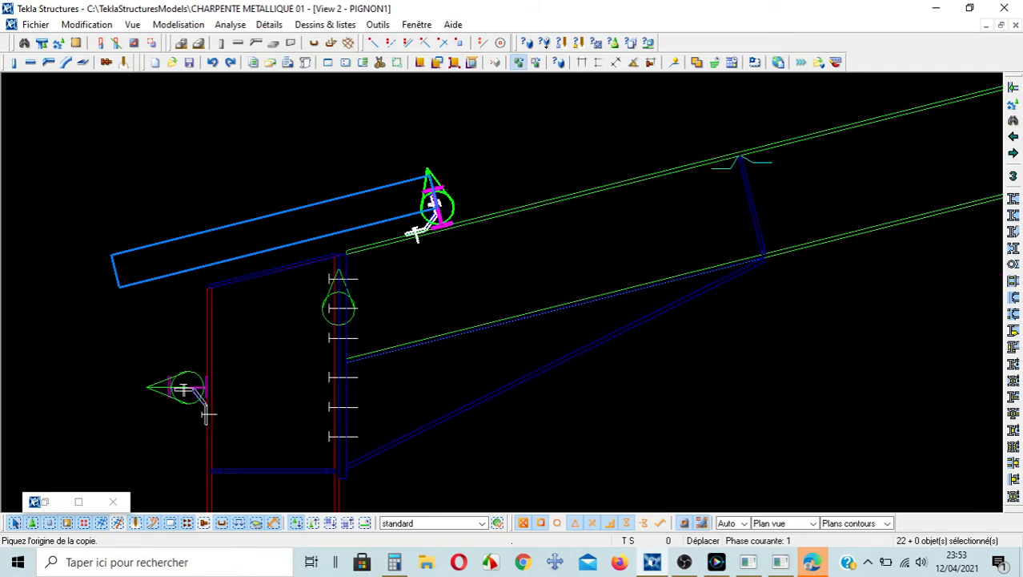
left_click(436, 207)
scroll(437, 207, "down", 5)
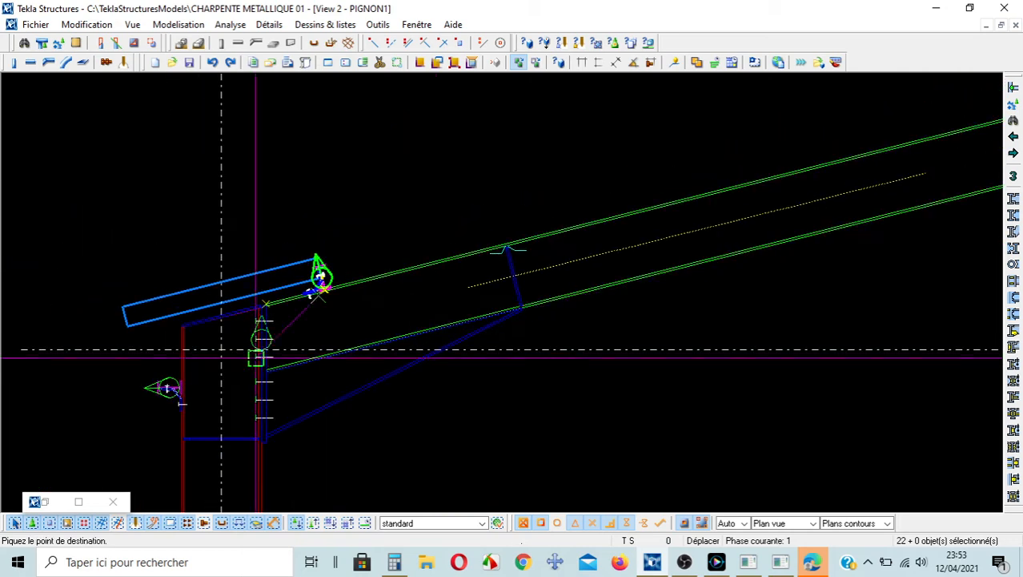
scroll(303, 320, "down", 3)
scroll(669, 216, "up", 6)
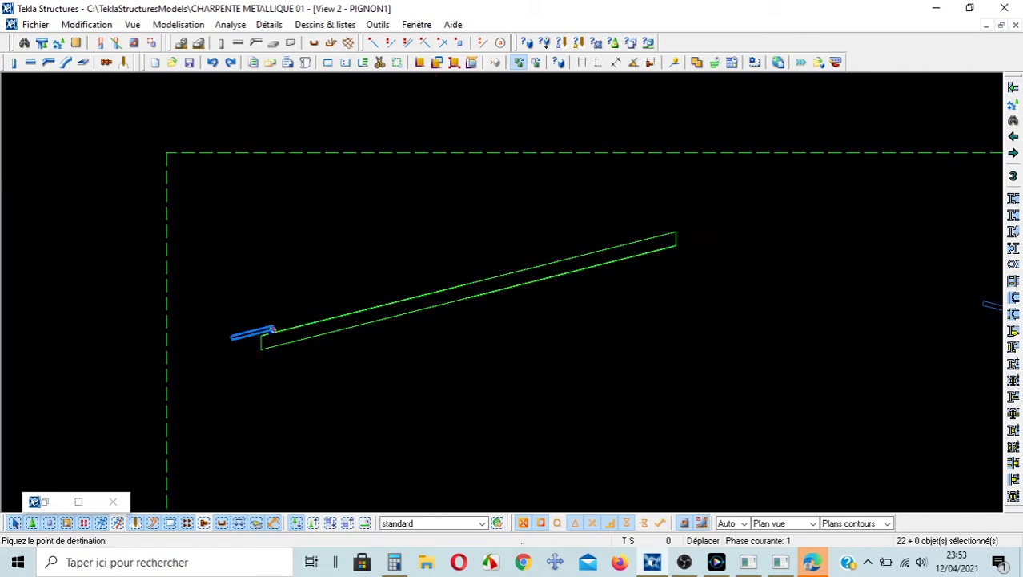
scroll(670, 217, "up", 3)
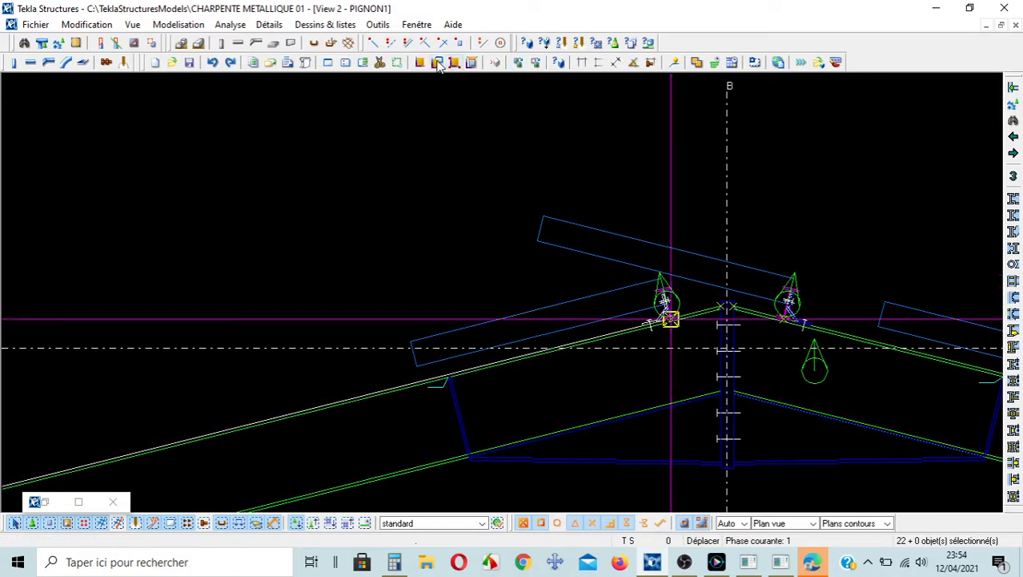
Place equally spaced division points along the grid A rafter between the copied ridge purlin's base point and the eave purlin
left_click(391, 44)
scroll(693, 296, "up", 3)
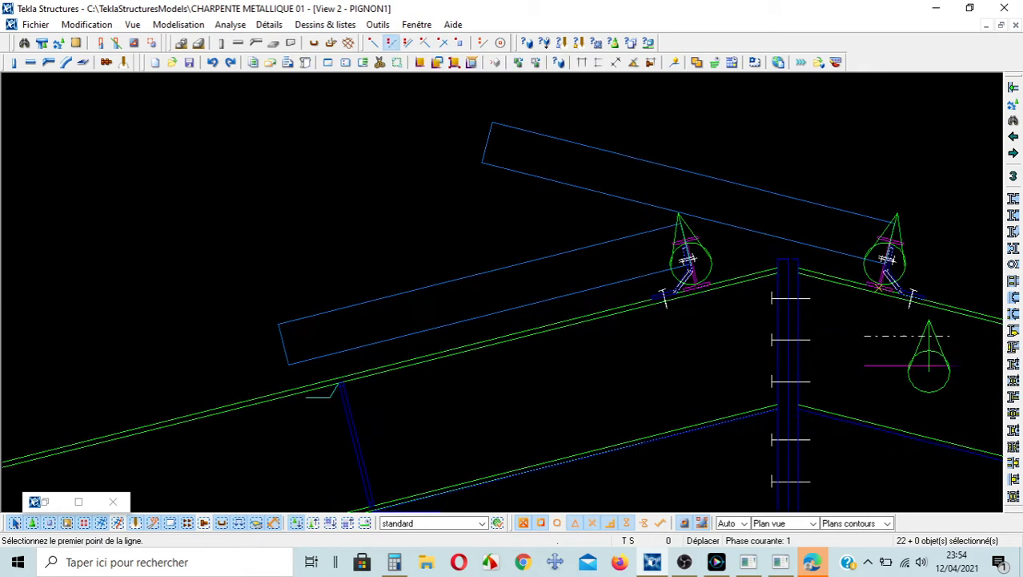
left_click(702, 277)
scroll(702, 277, "down", 5)
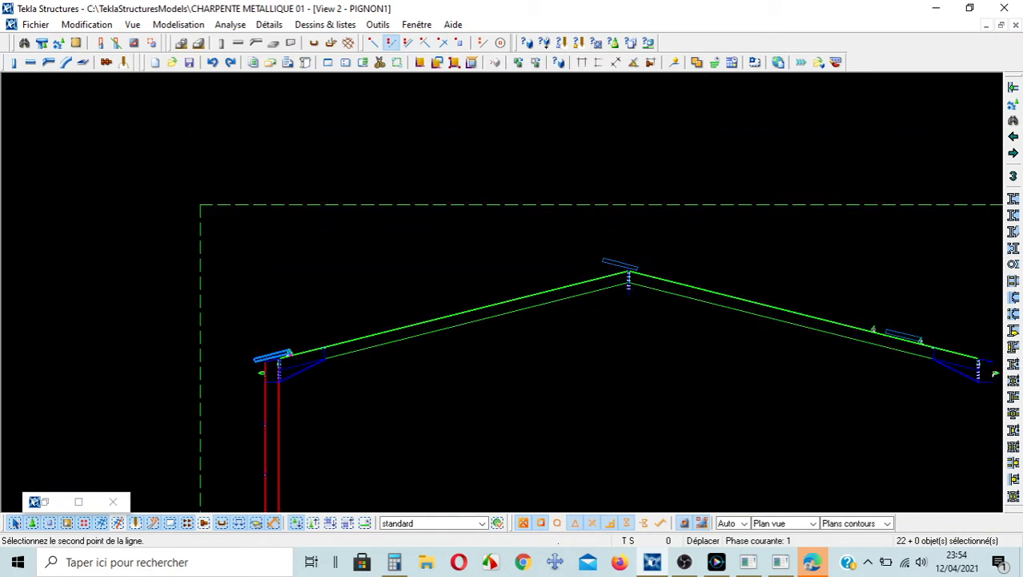
scroll(289, 356, "up", 5)
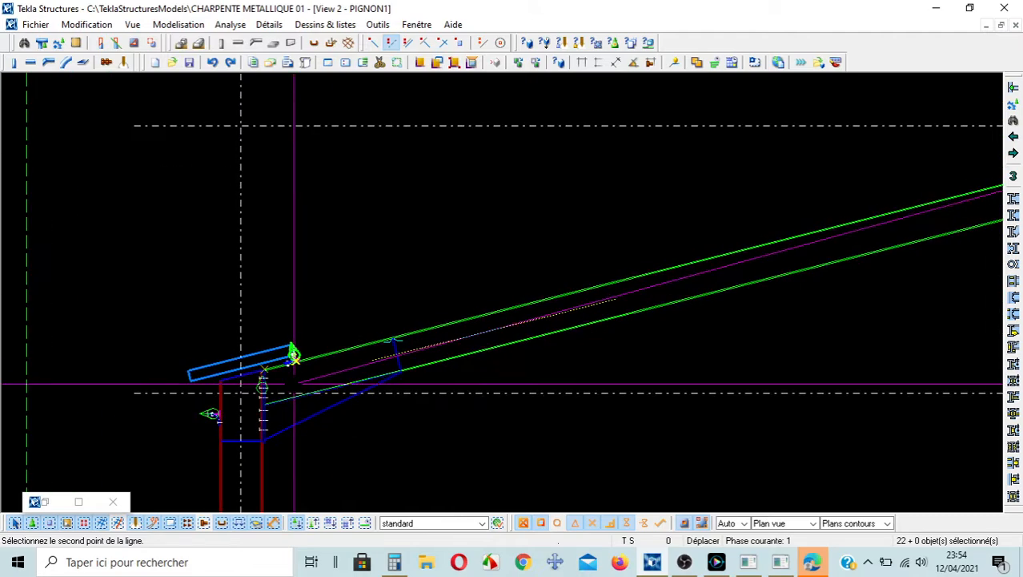
scroll(294, 356, "up", 4)
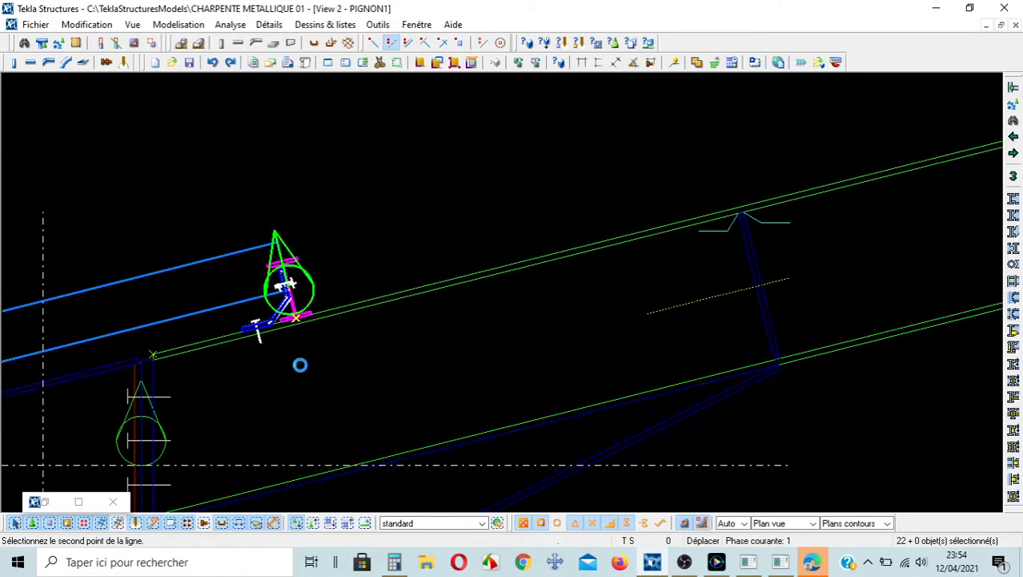
left_click(297, 299)
scroll(268, 342, "down", 4)
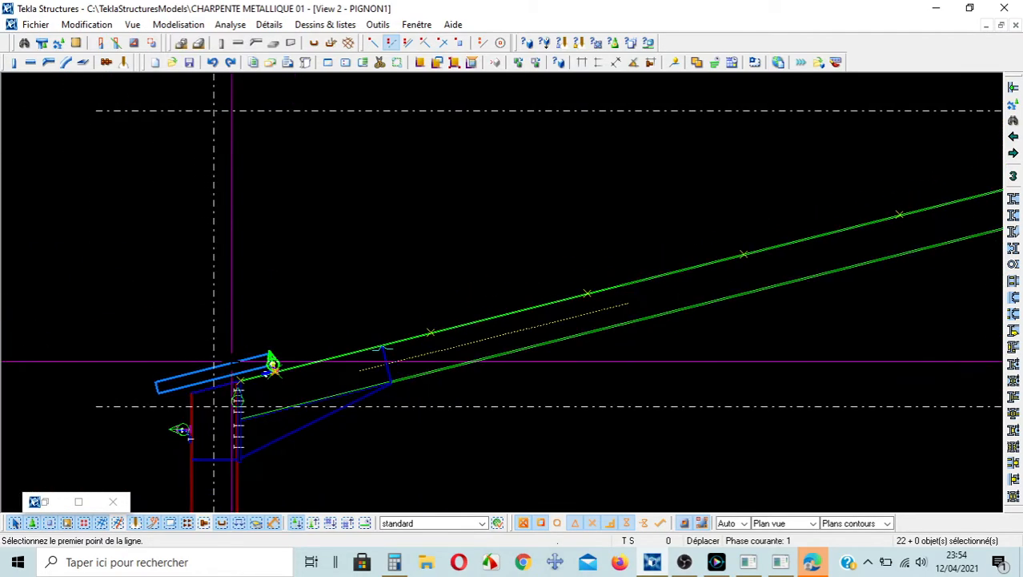
key("Escape")
Make 6 linear copies of the grid A eave purlins and brackets up the rafter, one division apart at dX 1323.56 and dY 330.89
scroll(244, 378, "up", 2)
left_click(272, 369)
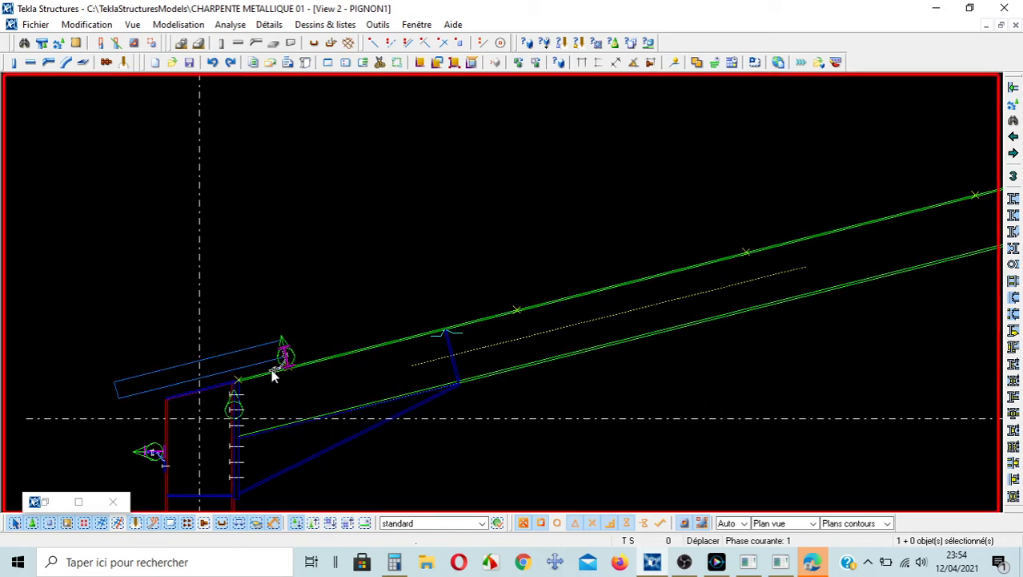
left_click_drag(261, 386, 376, 224)
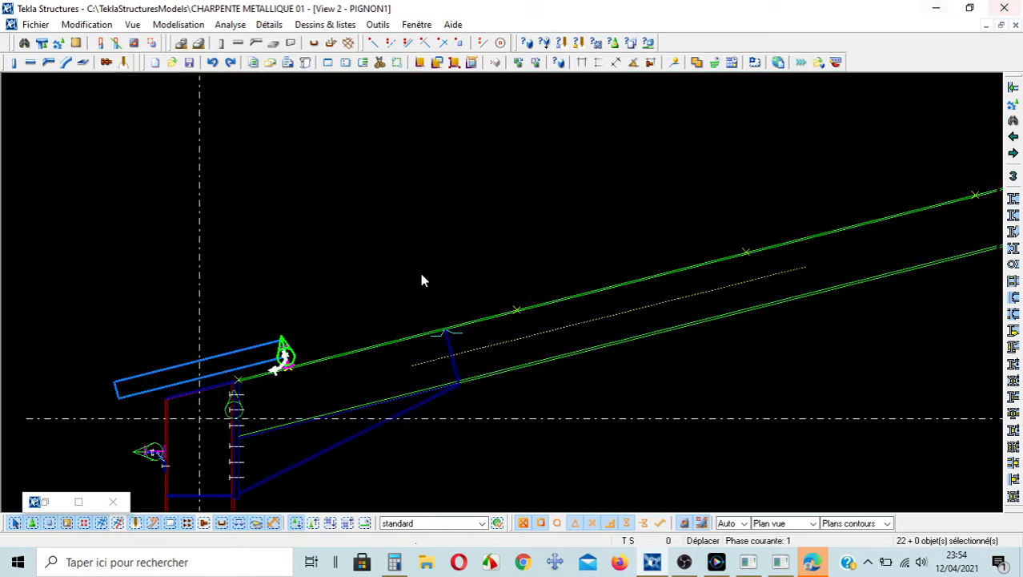
right_click(305, 213)
mouse_move(355, 258)
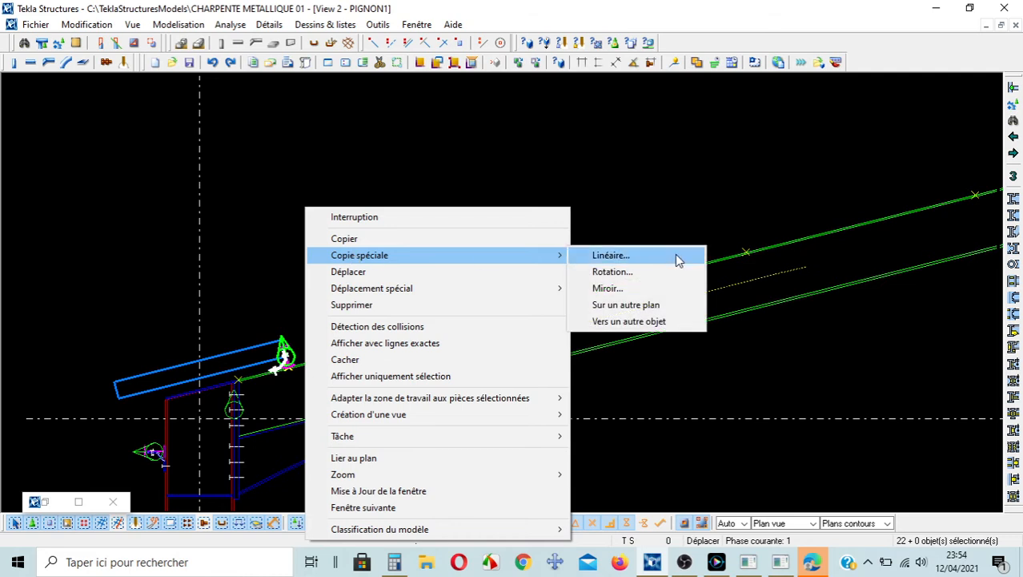
left_click(679, 258)
left_click(517, 308)
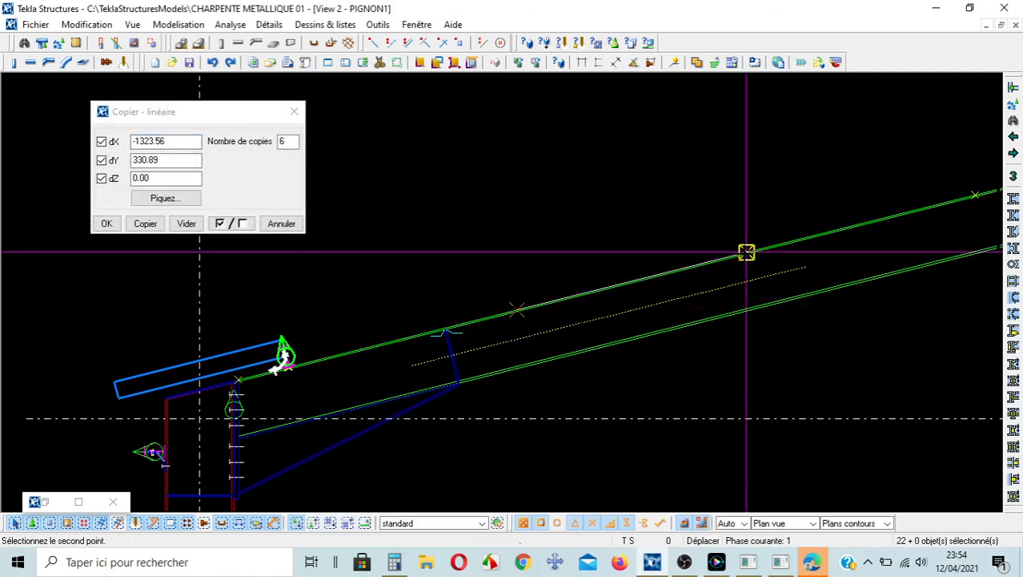
left_click(137, 223)
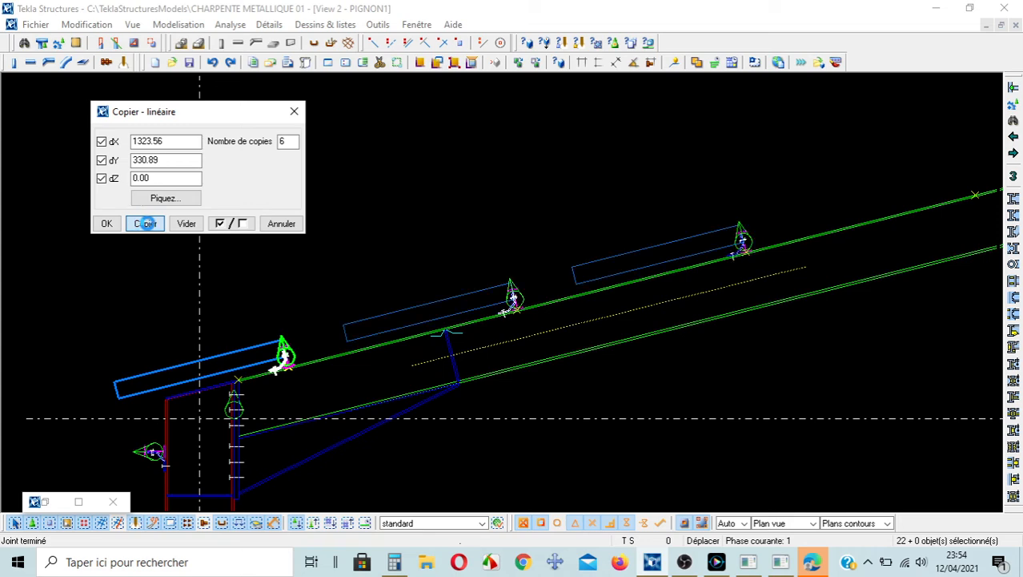
left_click(108, 225)
Check the copied purlins along both rafters of the gable frame in the PIGNON1 view
scroll(158, 238, "down", 4)
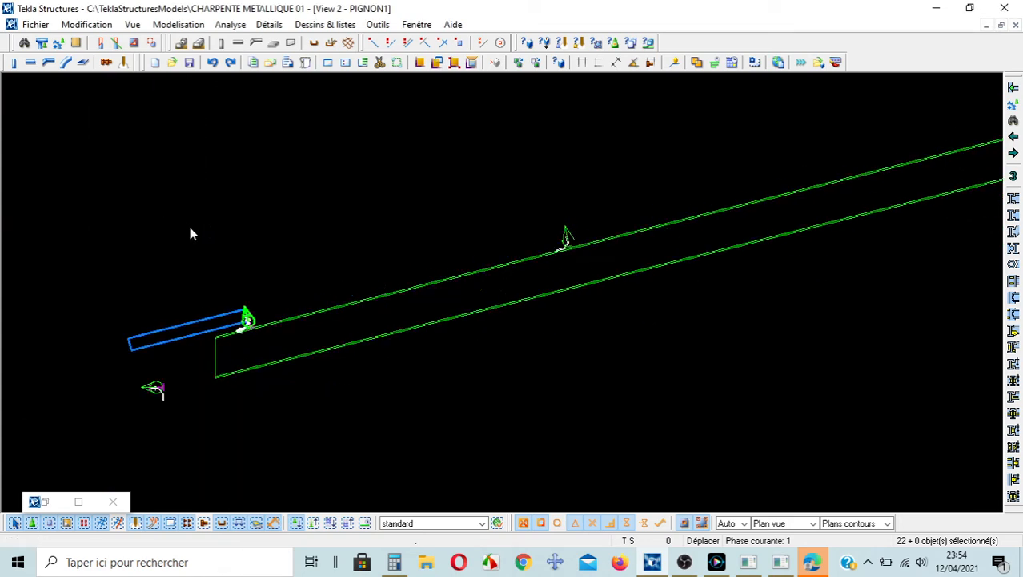
middle_click_drag(589, 297, 372, 214)
scroll(352, 204, "down", 4)
scroll(360, 196, "down", 3)
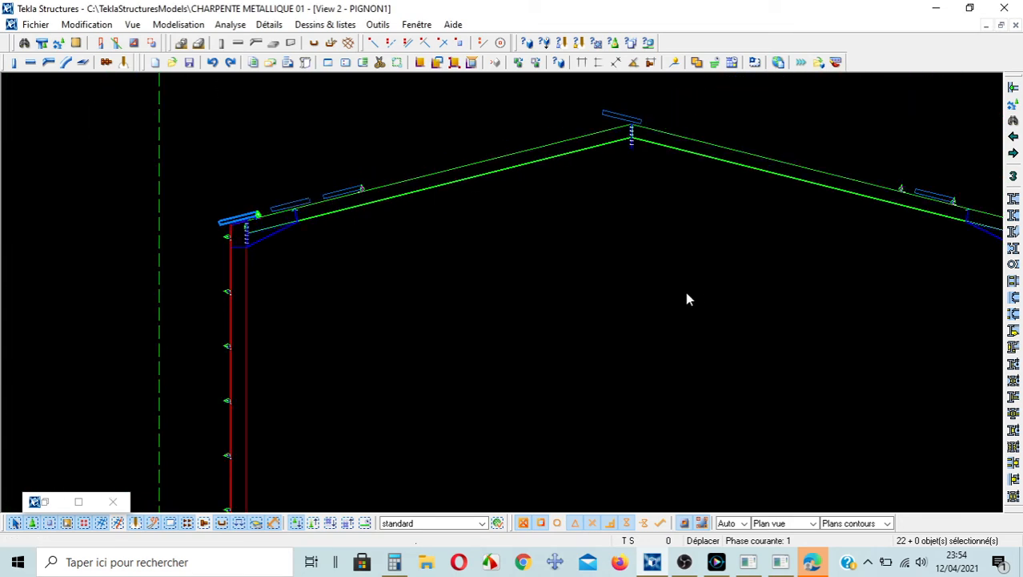
middle_click_drag(651, 272, 617, 267)
middle_click_drag(475, 126, 298, 37)
Open View 1 - 3D and examine the roof purlins and their bolted brackets along the rafters
left_click(416, 25)
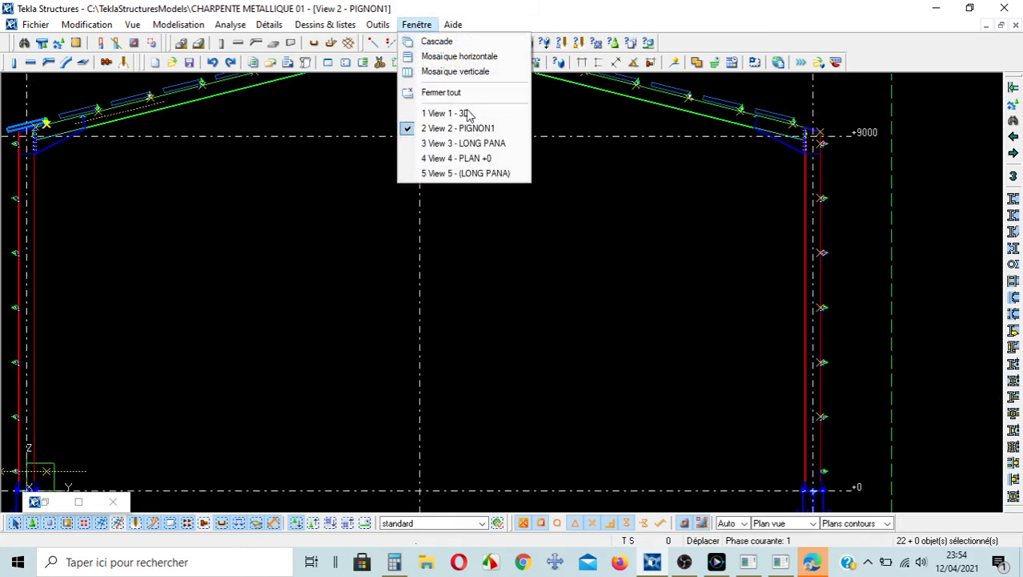
left_click(464, 112)
scroll(553, 276, "down", 3)
scroll(569, 290, "down", 8)
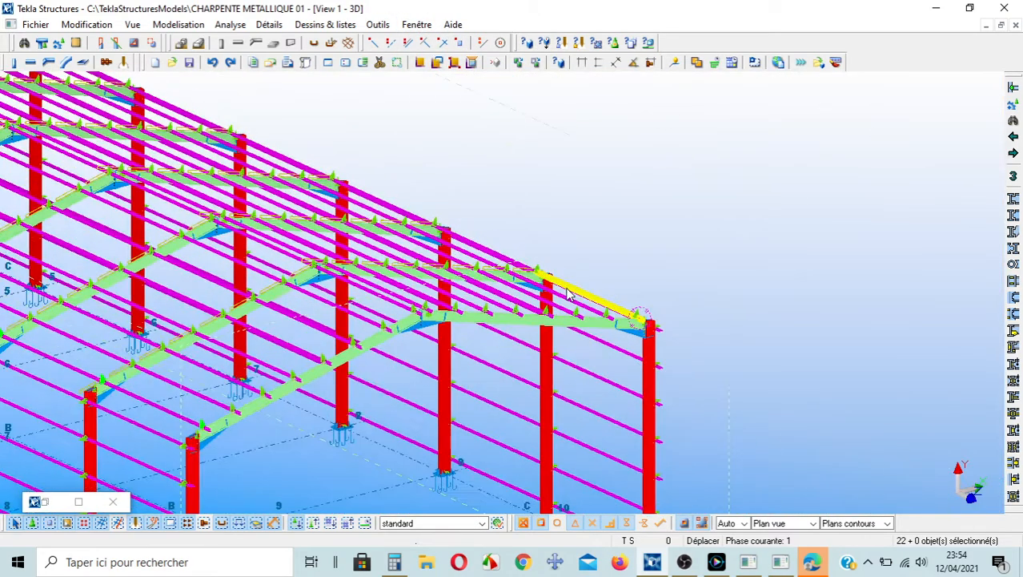
middle_click_drag(696, 343, 542, 346, "ctrl")
middle_click_drag(722, 332, 525, 377)
middle_click_drag(645, 357, 583, 346, "ctrl")
scroll(625, 344, "up", 10)
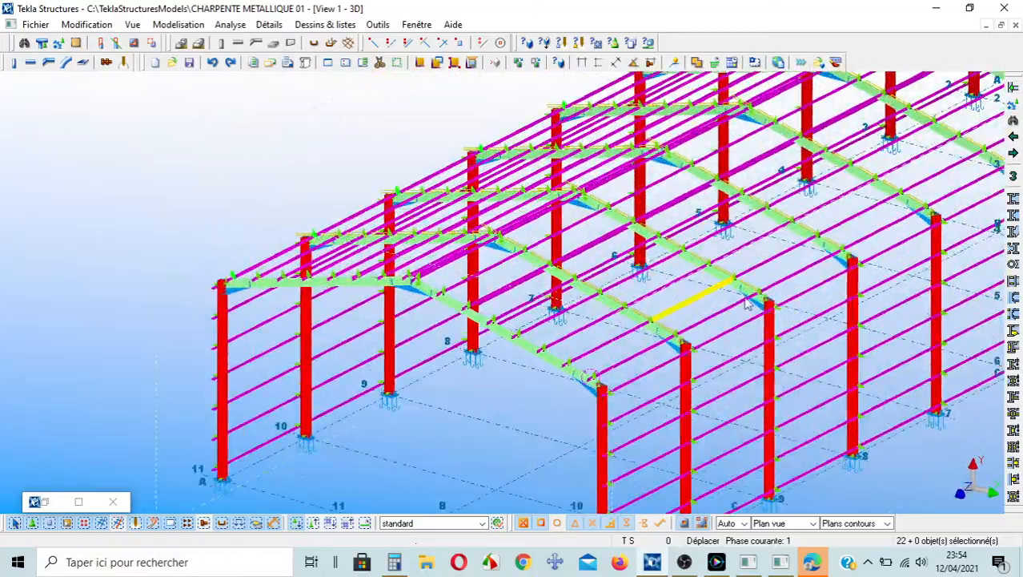
scroll(454, 309, "up", 10)
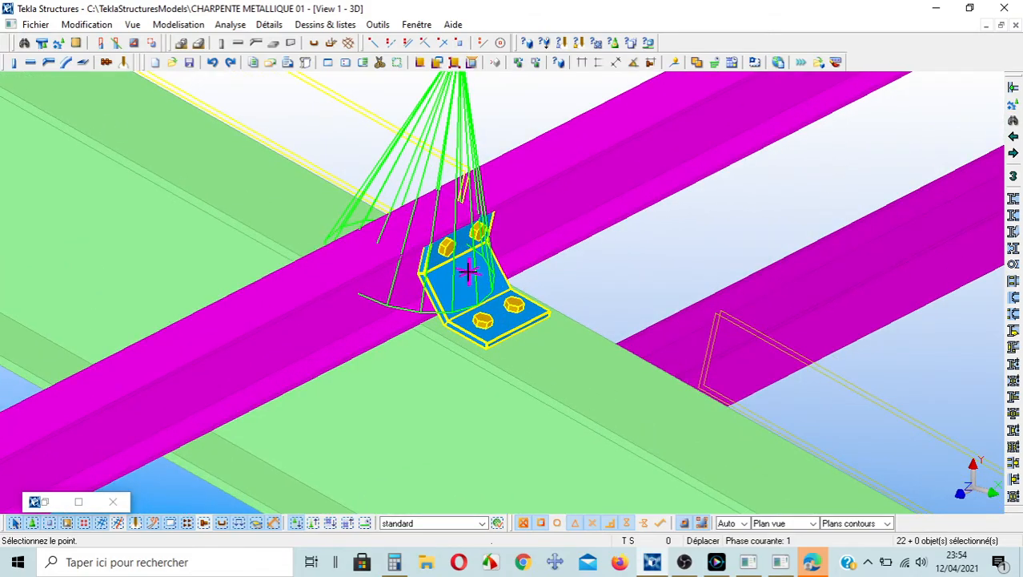
middle_click_drag(469, 272, 554, 322, "ctrl")
scroll(555, 322, "down", 10)
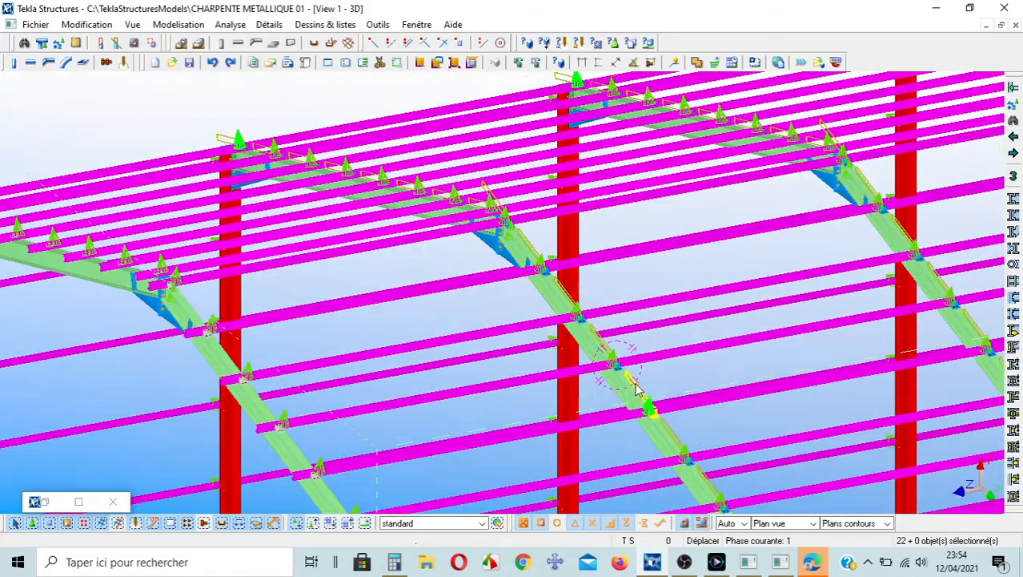
scroll(635, 388, "down", 8)
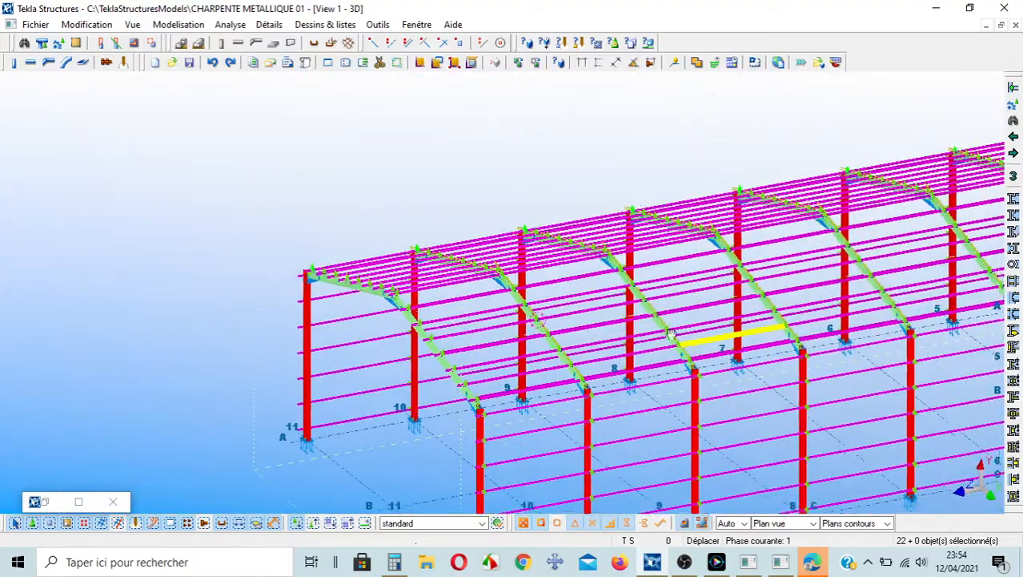
middle_click_drag(671, 334, 392, 329)
scroll(651, 258, "down", 2)
middle_click_drag(585, 267, 933, 161, "ctrl")
Redraw the 3D view window and look over the roof and wall framing from the grid 11 gable
right_click(914, 123)
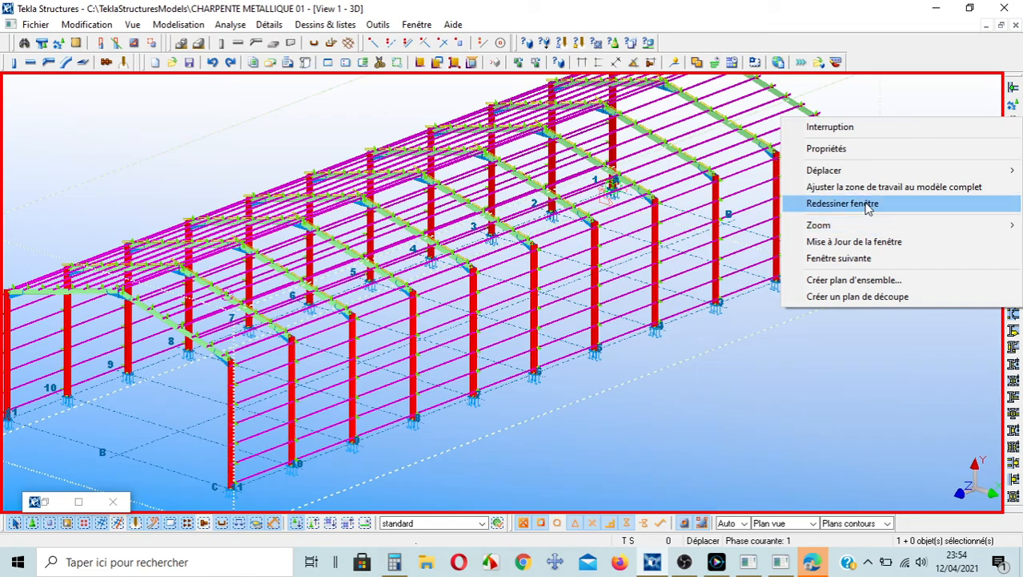
left_click(868, 207)
middle_click_drag(317, 210, 445, 201)
scroll(452, 200, "down", 2)
middle_click_drag(359, 297, 404, 282, "ctrl")
scroll(404, 287, "up", 5)
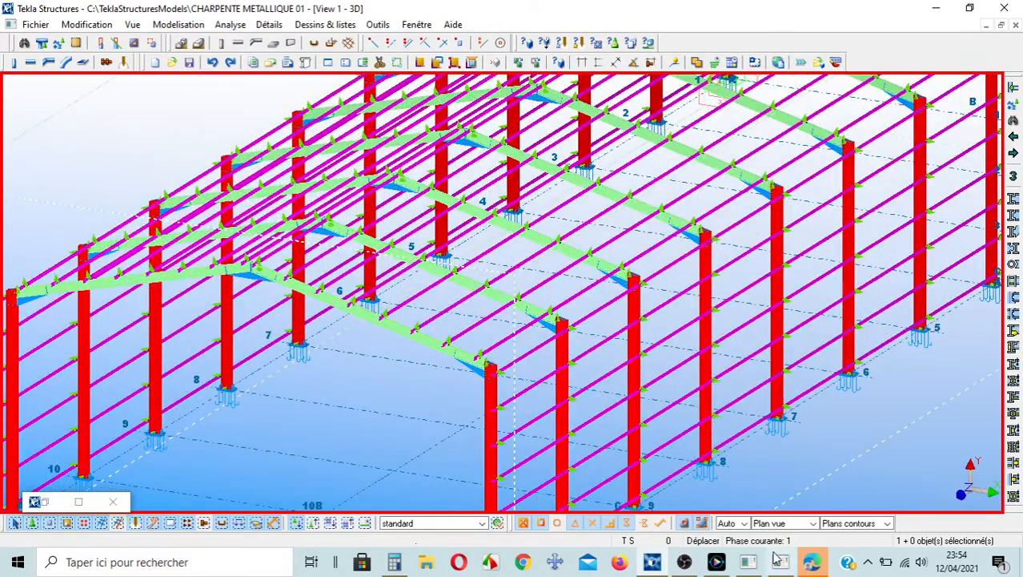
Close the steel4.exe and steel1.exe console windows along with the open Microsoft Edge windows
left_click(782, 562)
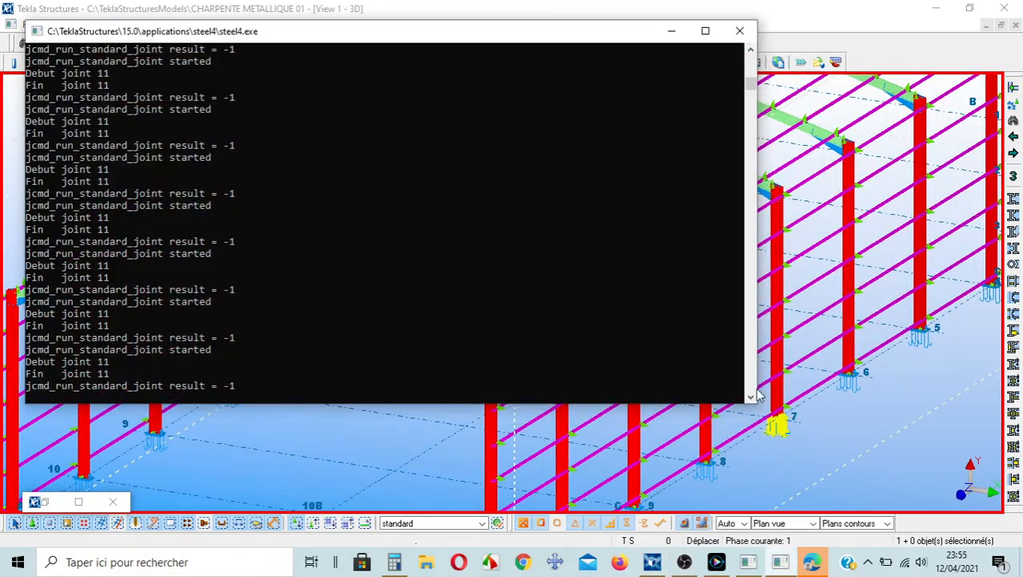
left_click(737, 32)
left_click(784, 564)
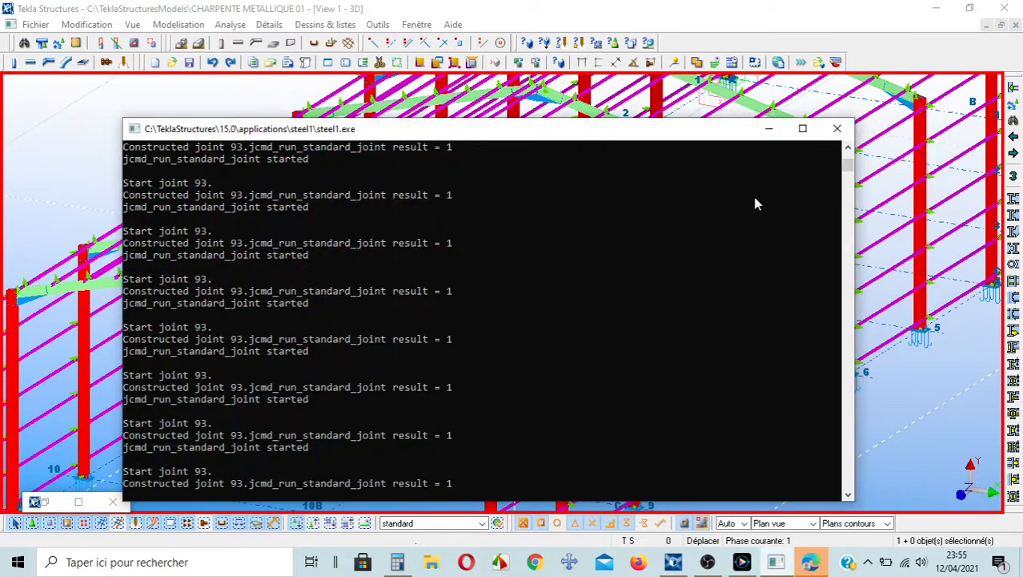
left_click(837, 130)
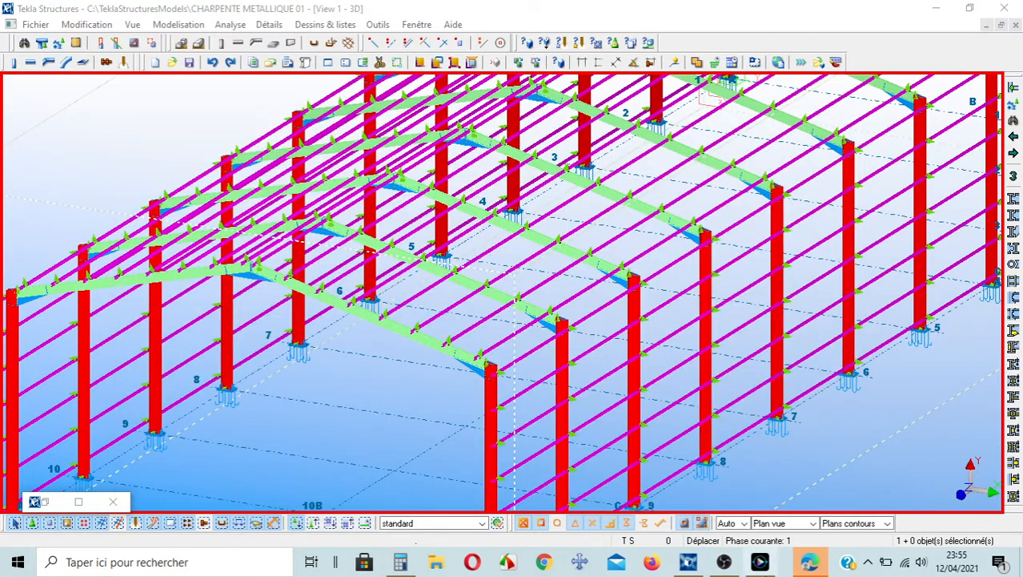
right_click(805, 567)
left_click(789, 533)
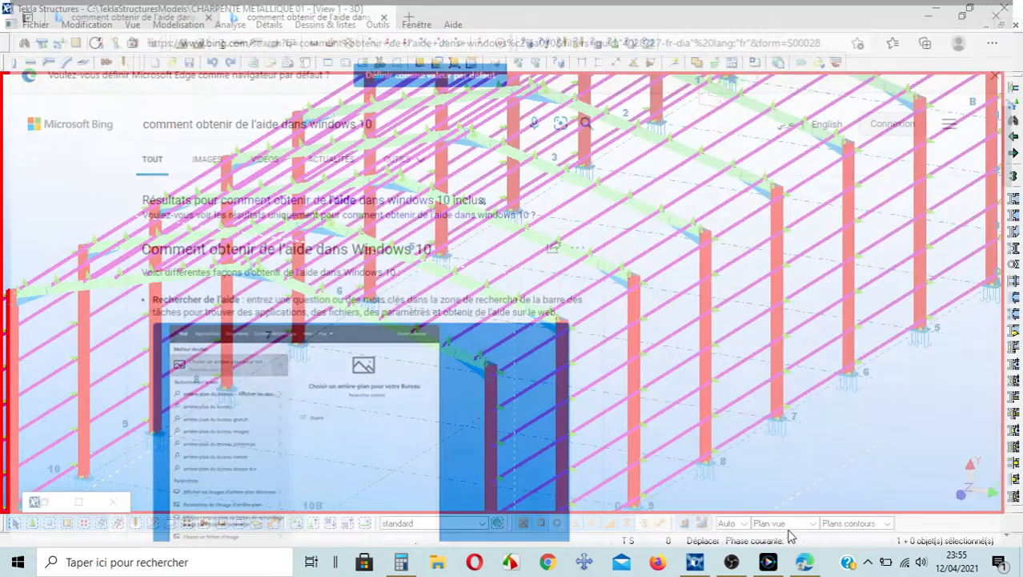
middle_click_drag(444, 259, 432, 266)
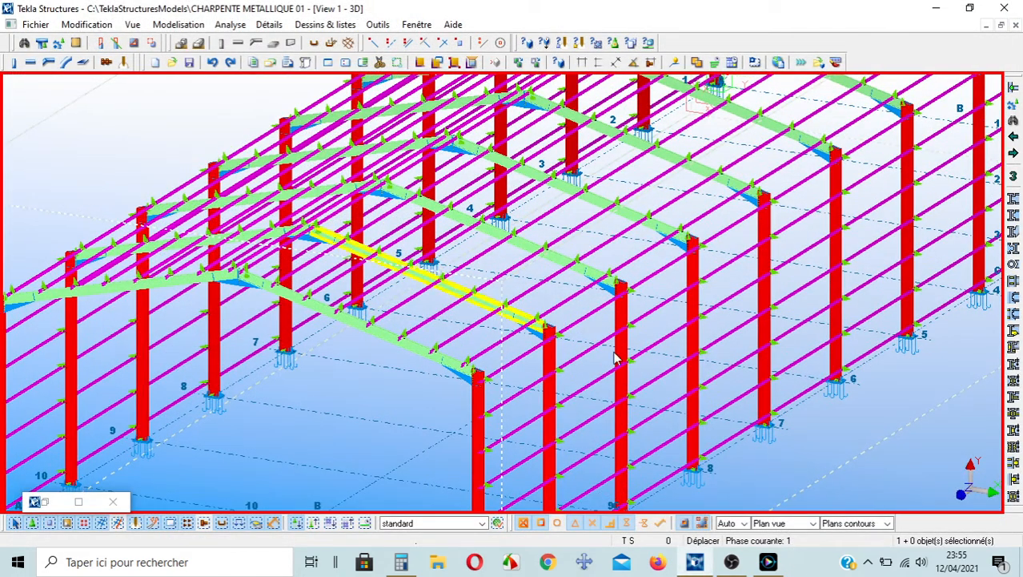
left_click(731, 562)
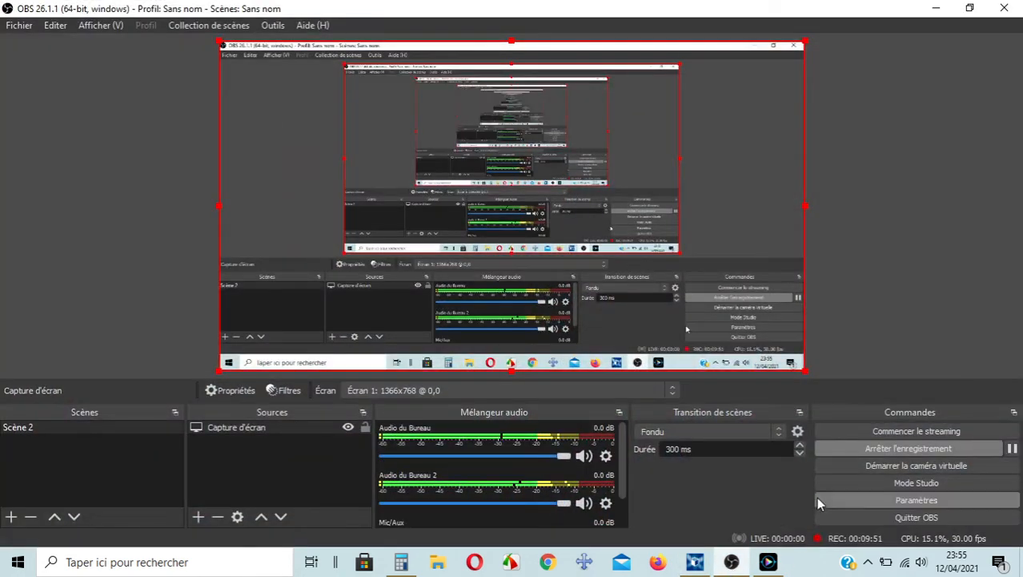